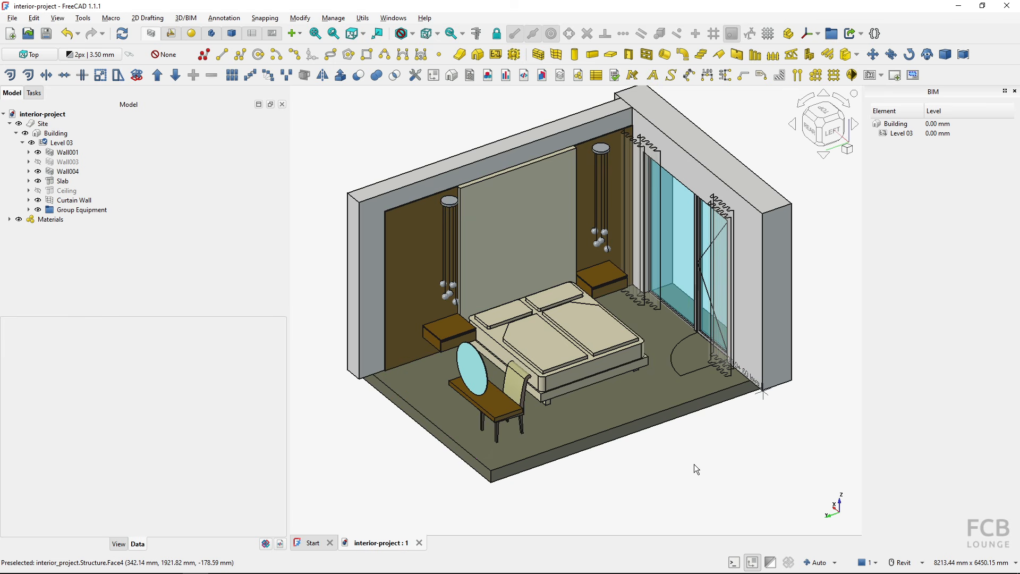
# - Unhide Wall003 on Level 03 and consult the bedroom floor plan sheet in the reference PDF
pyautogui.keyDown('shift'); pyautogui.moveTo(707, 451); pyautogui.dragTo(588, 385, button='middle'); pyautogui.keyUp('shift')
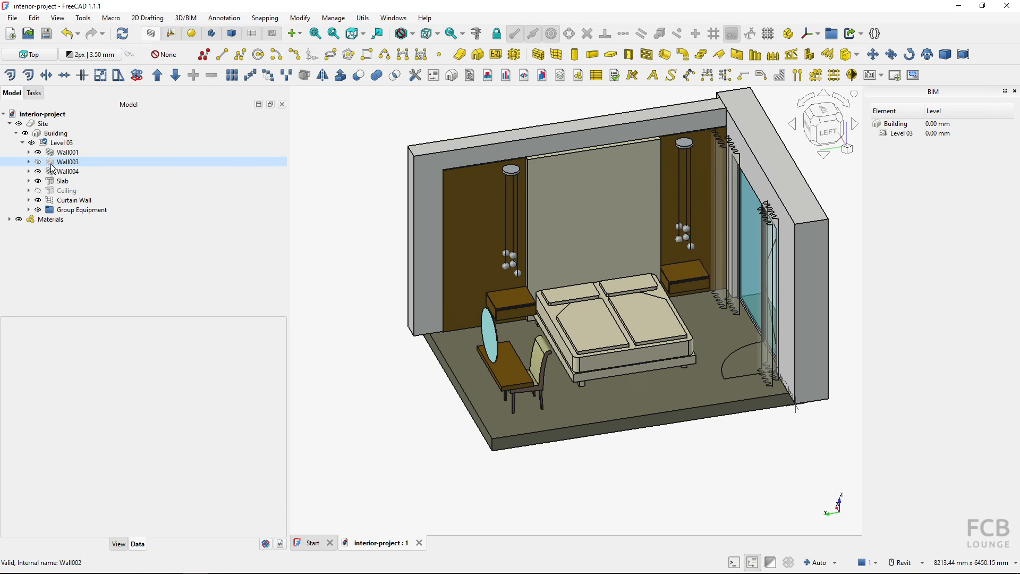
pyautogui.click(38, 162)
pyautogui.keyDown('shift'); pyautogui.moveTo(560, 369); pyautogui.dragTo(561, 397, button='middle'); pyautogui.keyUp('shift')
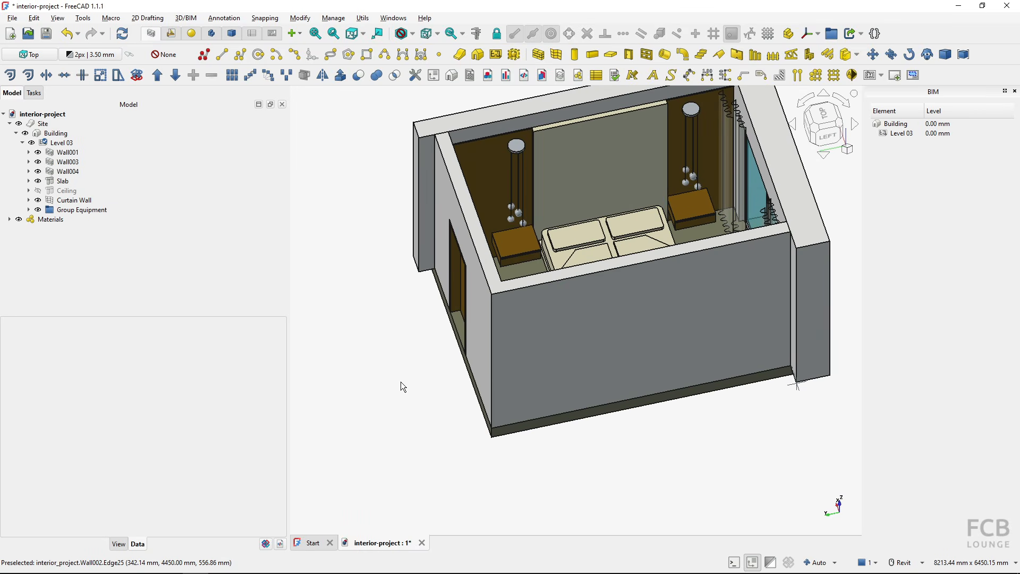
pyautogui.hotkey('alt', 'Tab')
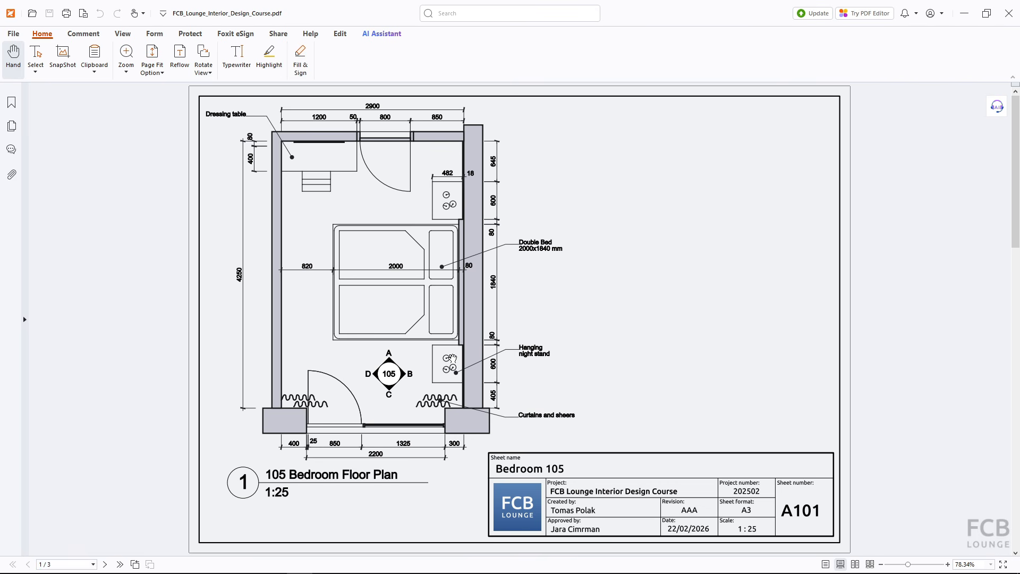
pyautogui.hotkey('alt', 'Tab')
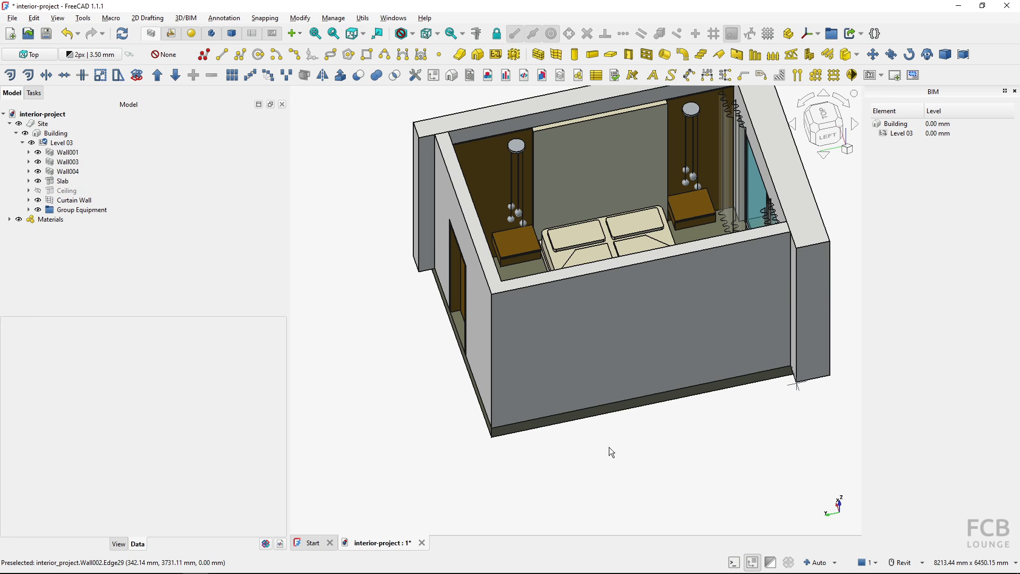
# - Create a drawing page from the A3_Landscape_FCBlounge.svg template in the course's supporting_files folder
pyautogui.click(895, 76)
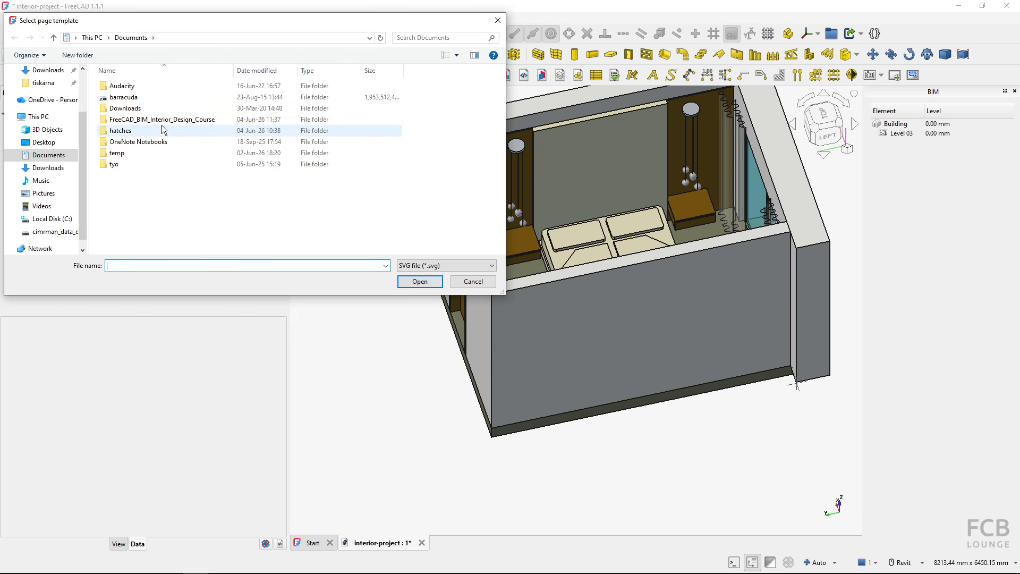
pyautogui.doubleClick(132, 122)
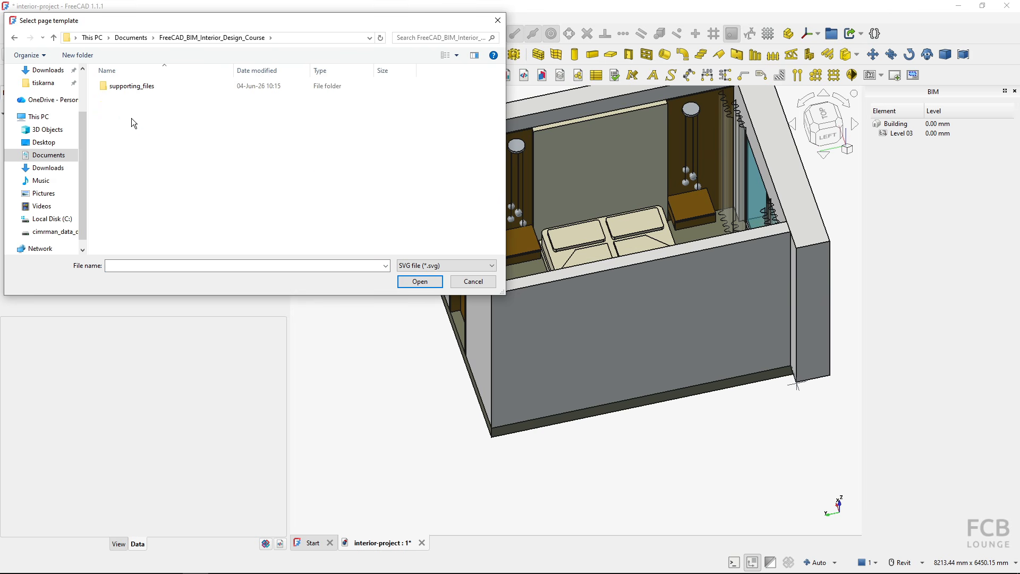
pyautogui.doubleClick(125, 87)
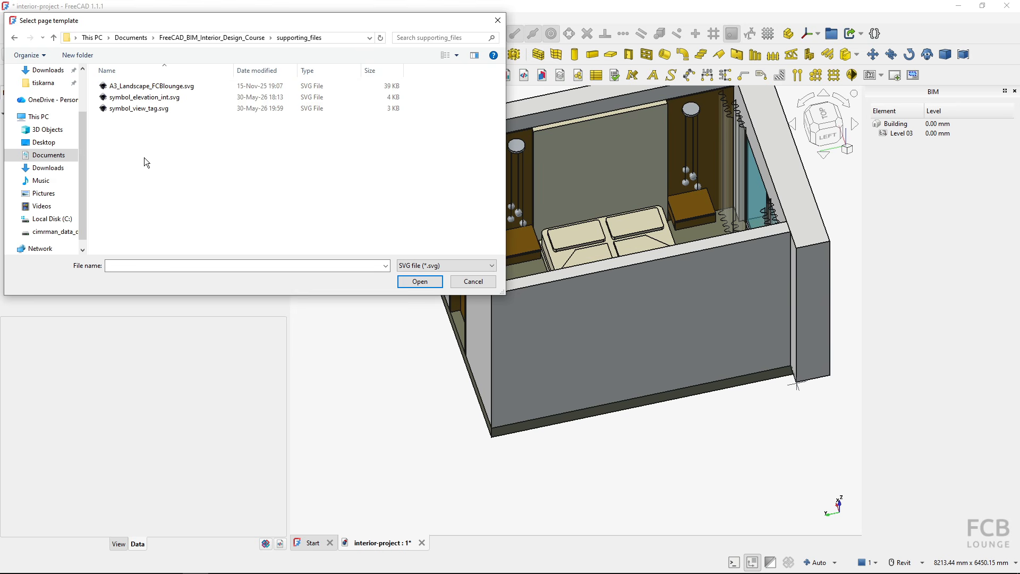
pyautogui.click(157, 88)
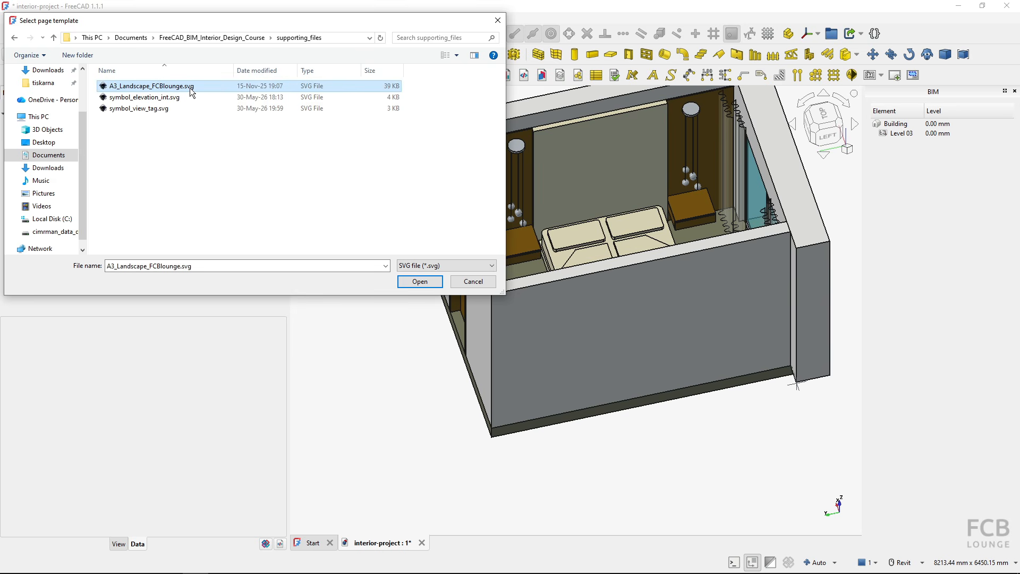
pyautogui.click(427, 281)
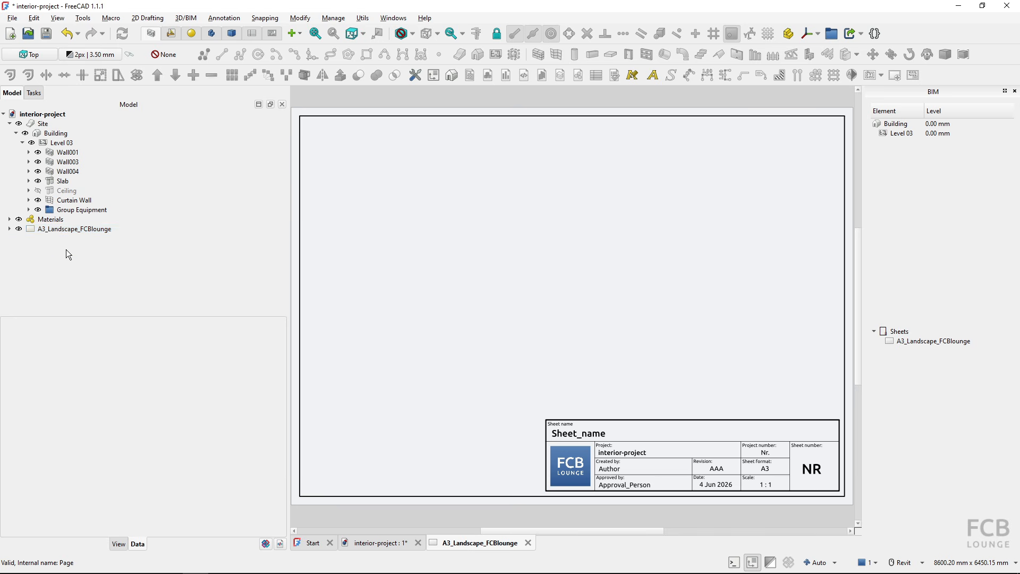
# - Rename the new drawing page as A101
pyautogui.click(55, 231)
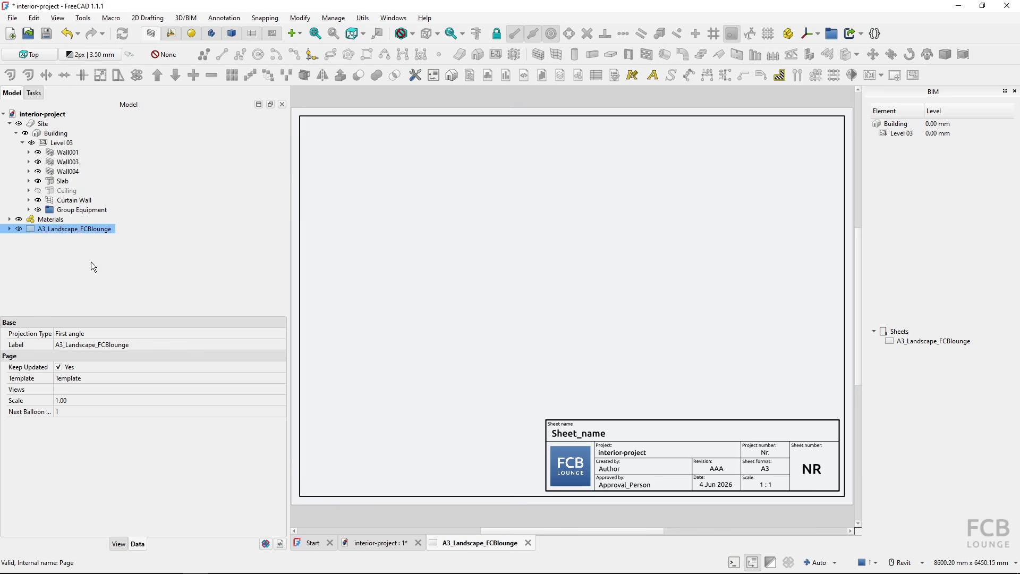
pyautogui.press('F2')
pyautogui.write('A')
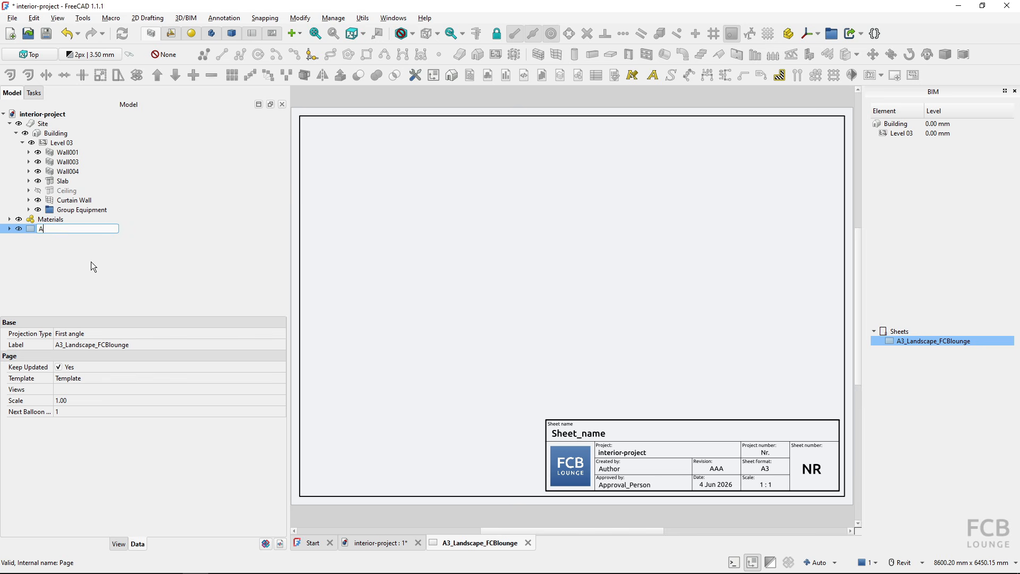
pyautogui.write('101')
pyautogui.press('Return')
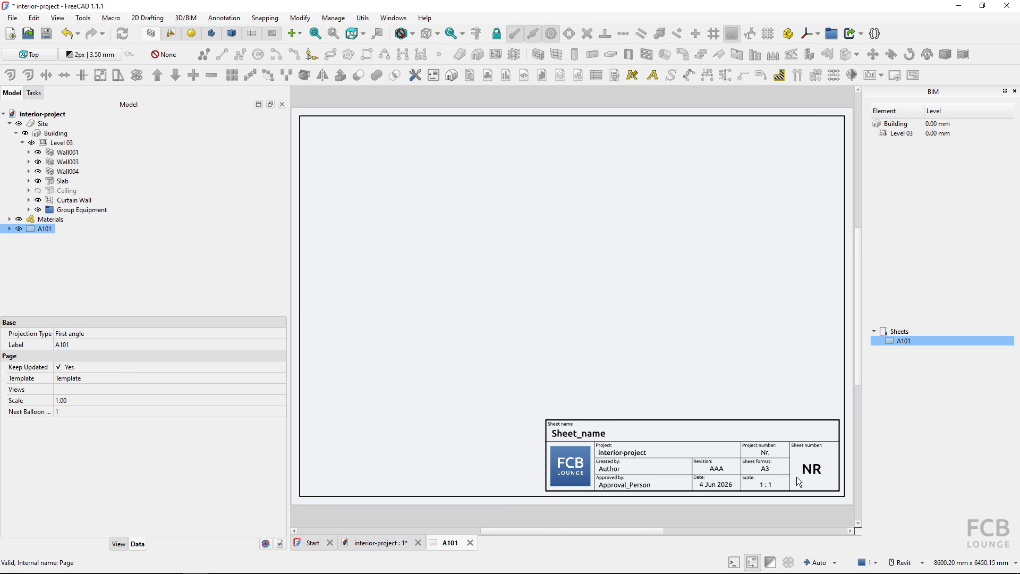
# - Set the title block's sheet number to A101 and its scale text to 1 : 25
pyautogui.click(810, 471)
pyautogui.write('A101')
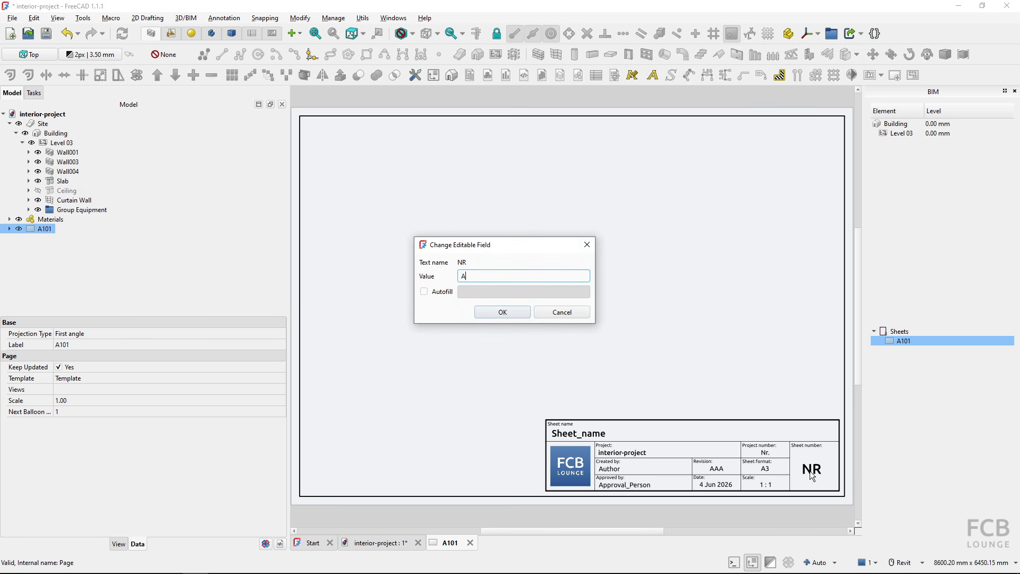
pyautogui.press('Return')
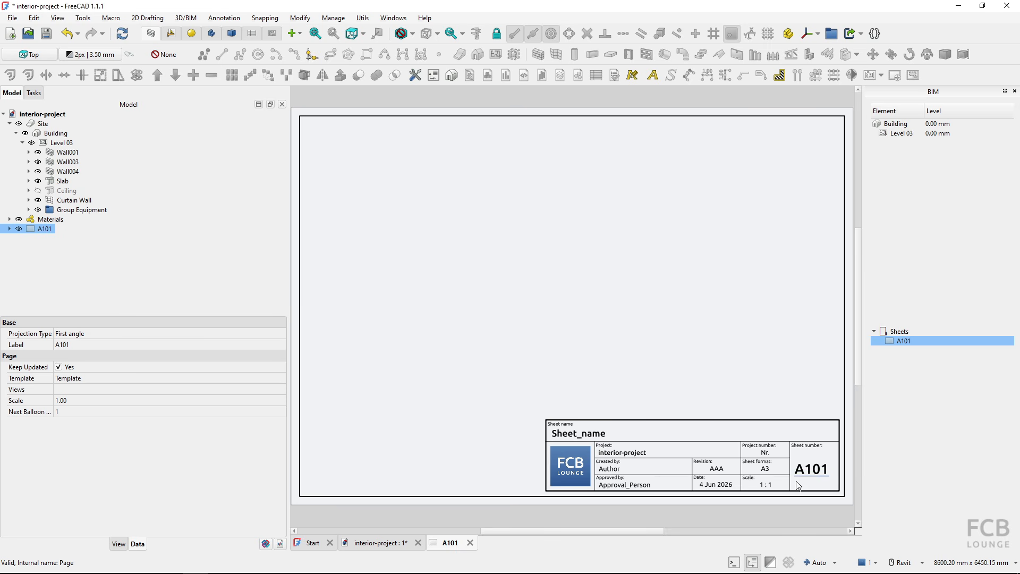
pyautogui.click(770, 485)
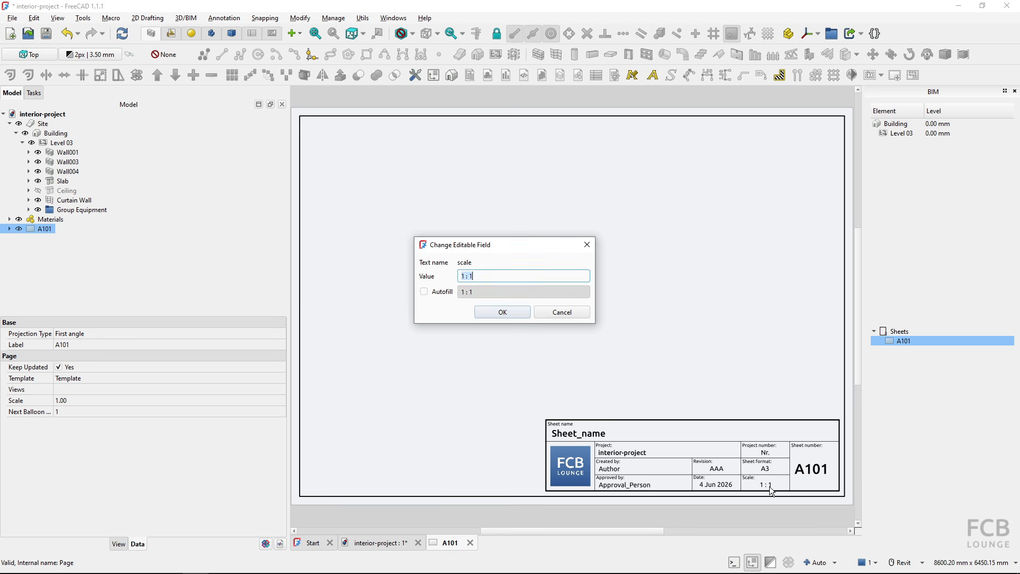
pyautogui.click(495, 277)
pyautogui.press('BackSpace')
pyautogui.write('25')
pyautogui.click(499, 310)
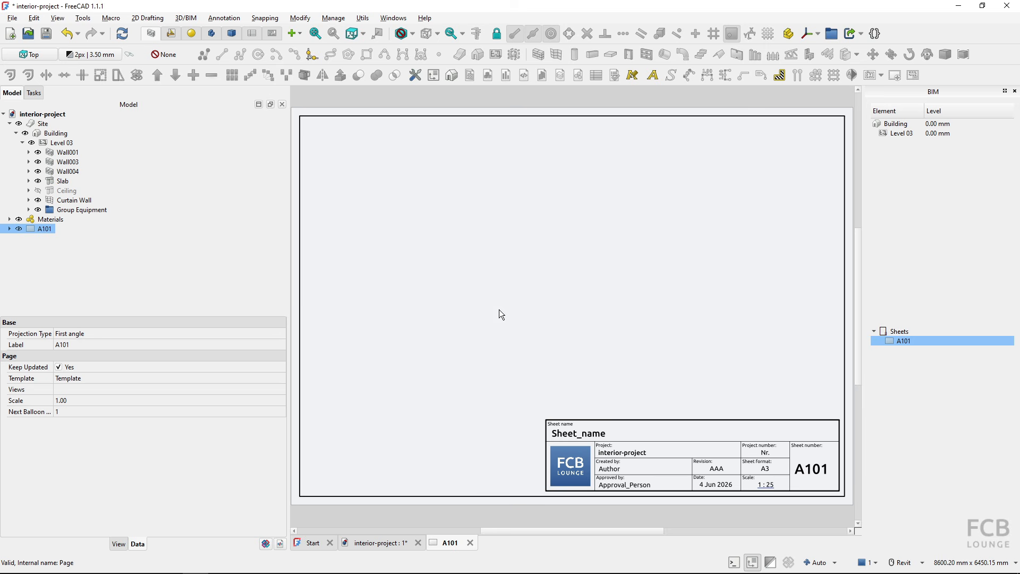
# - Set the title block's project number to 01 and enter the author's full name in the created-by field
pyautogui.click(766, 454)
pyautogui.write('01')
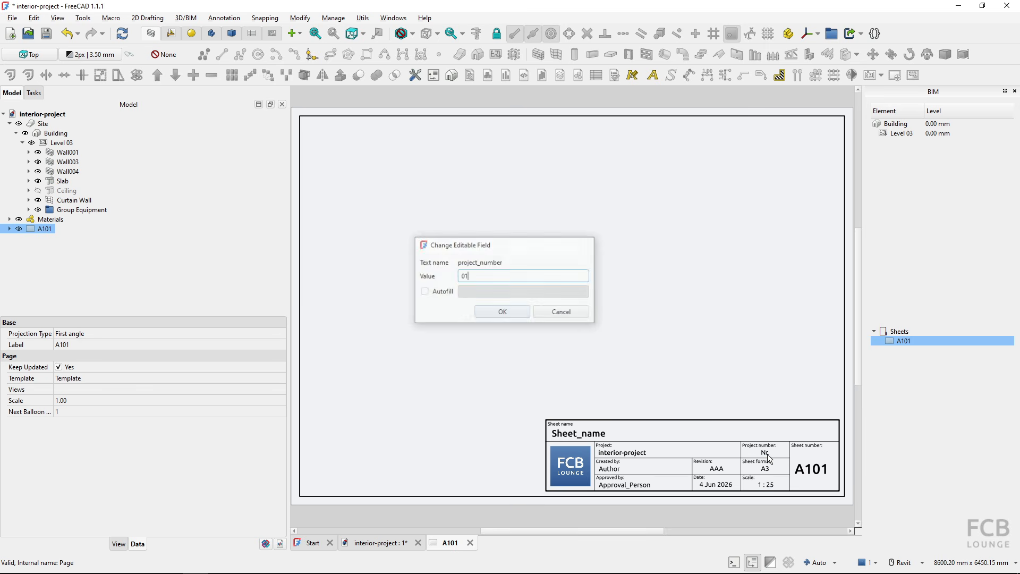
pyautogui.press('Return')
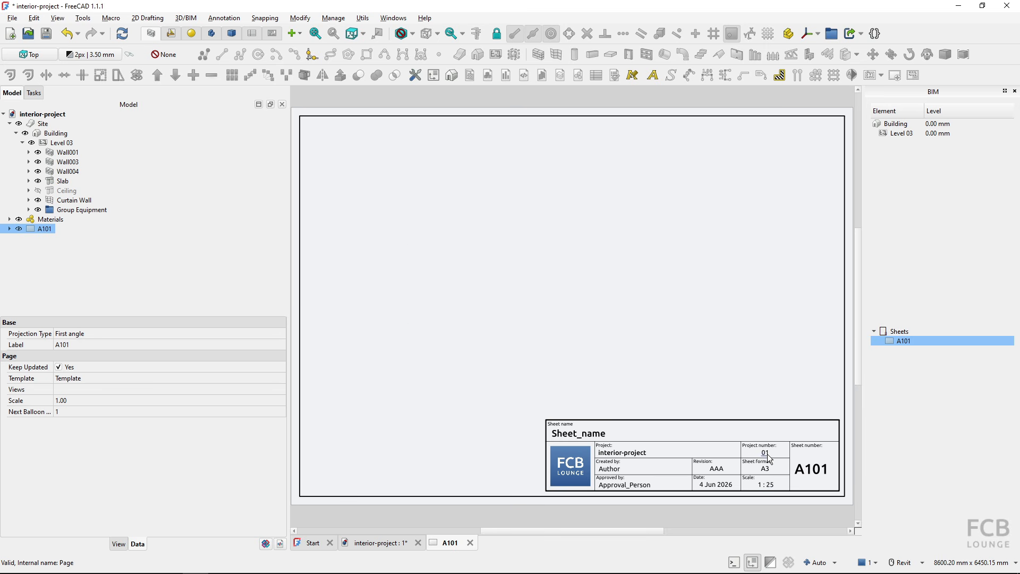
pyautogui.click(615, 473)
pyautogui.write('Toma')
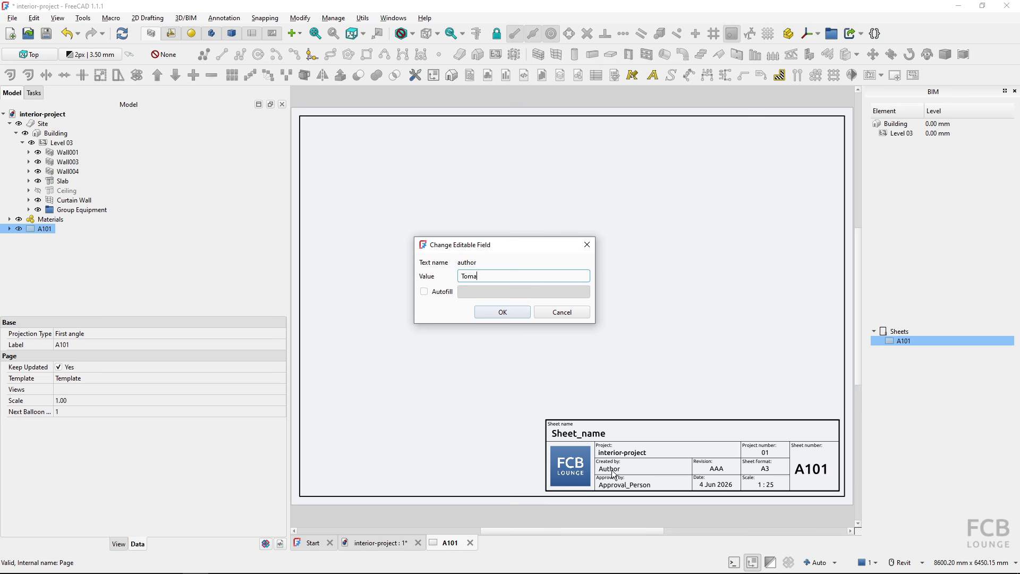
pyautogui.write('s Polak')
pyautogui.click(503, 312)
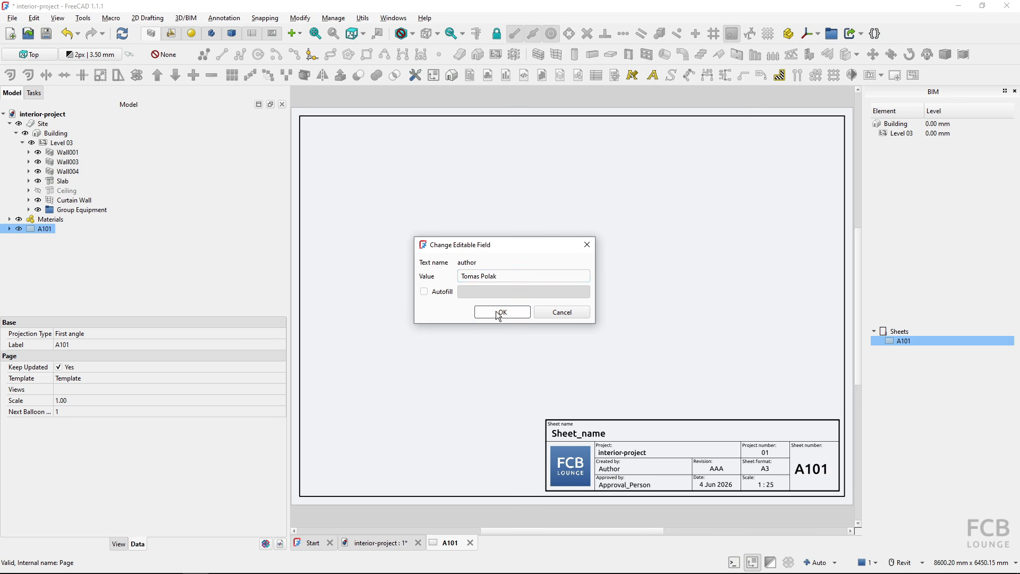
# - Set the title block's sheet name to Bedroom Floor Plan and its project title to FCBL Course
pyautogui.doubleClick(576, 440)
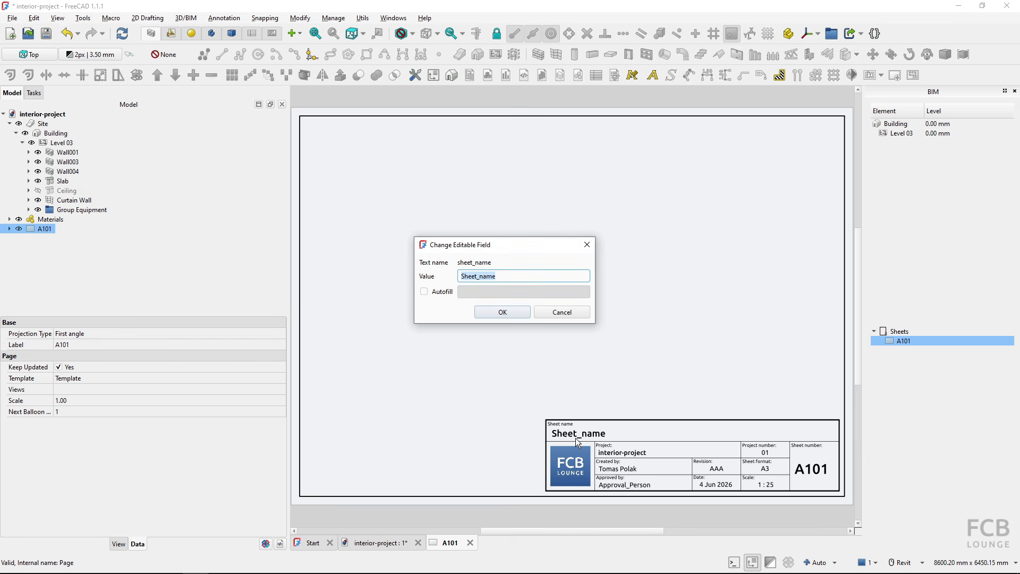
pyautogui.write('Bedroom Floor Plan')
pyautogui.click(502, 312)
pyautogui.click(612, 455)
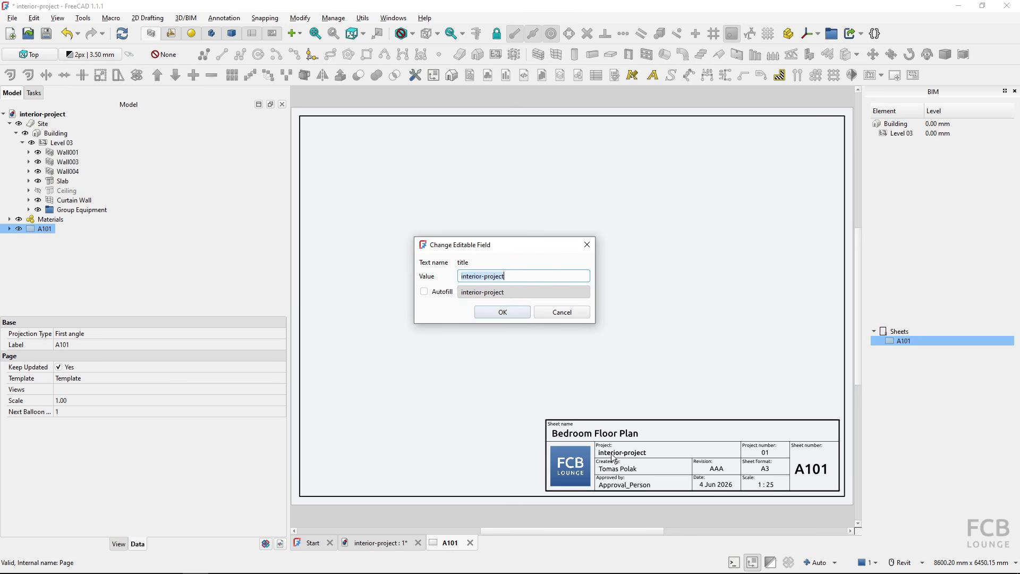
pyautogui.write('FCBL Course')
pyautogui.click(491, 313)
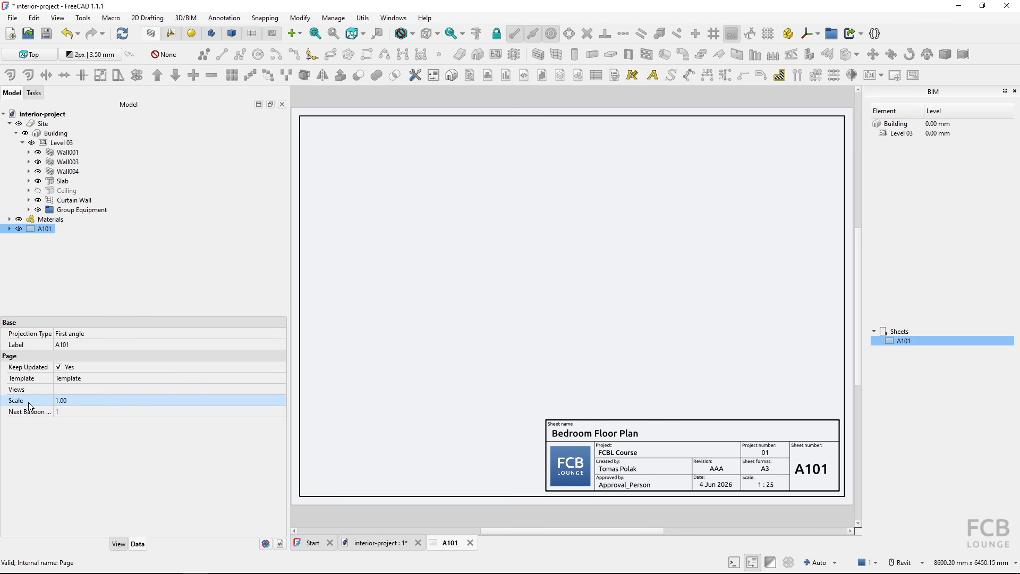
# - Set the A101 page's scale property with the expression 1/25
pyautogui.click(216, 403)
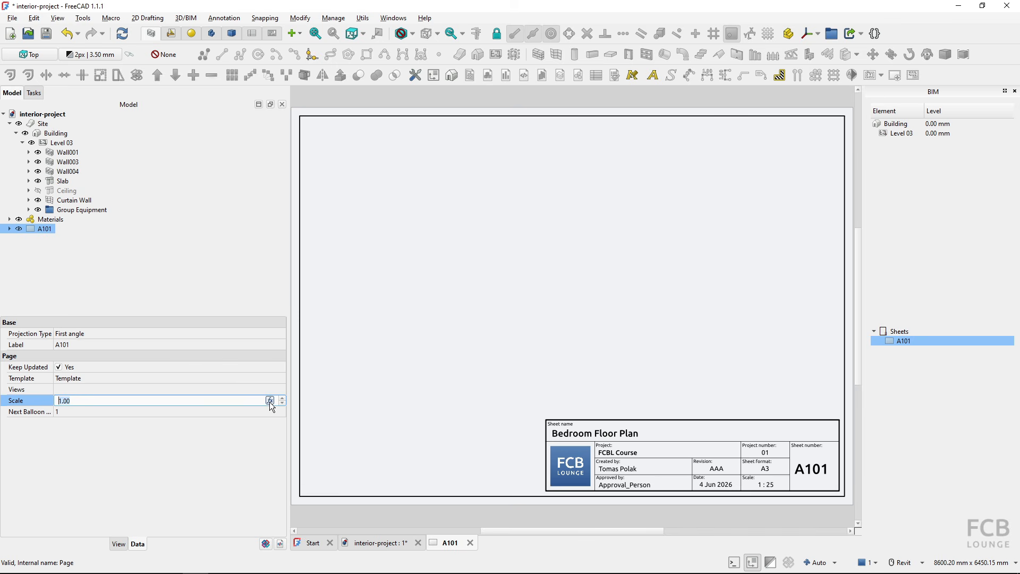
pyautogui.click(270, 401)
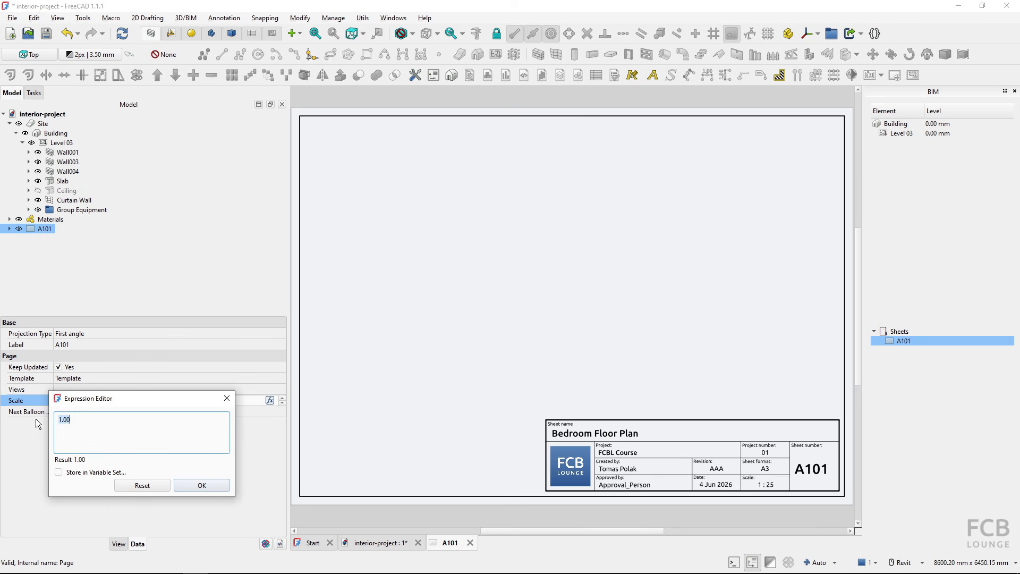
pyautogui.write('1/25')
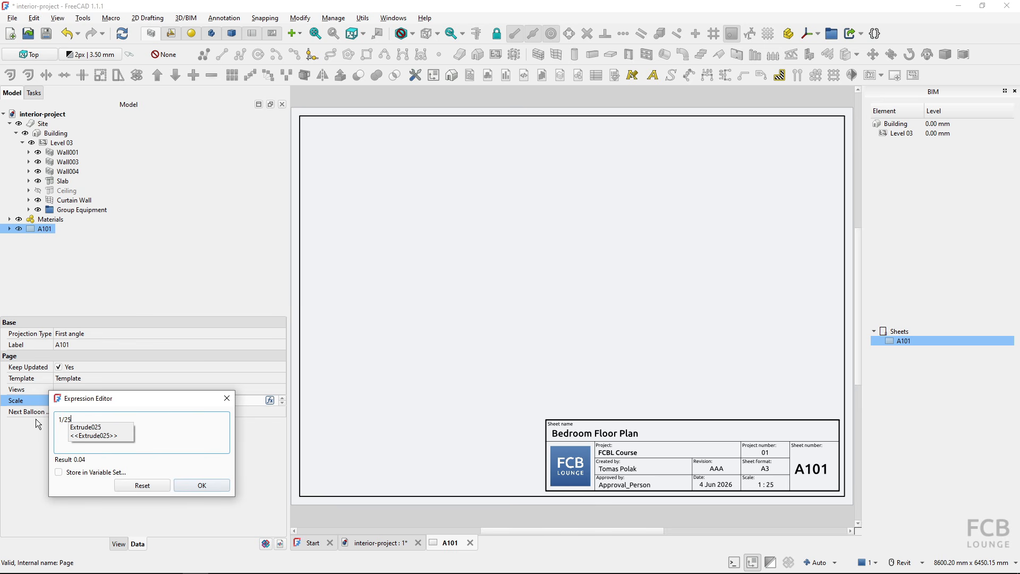
pyautogui.click(201, 484)
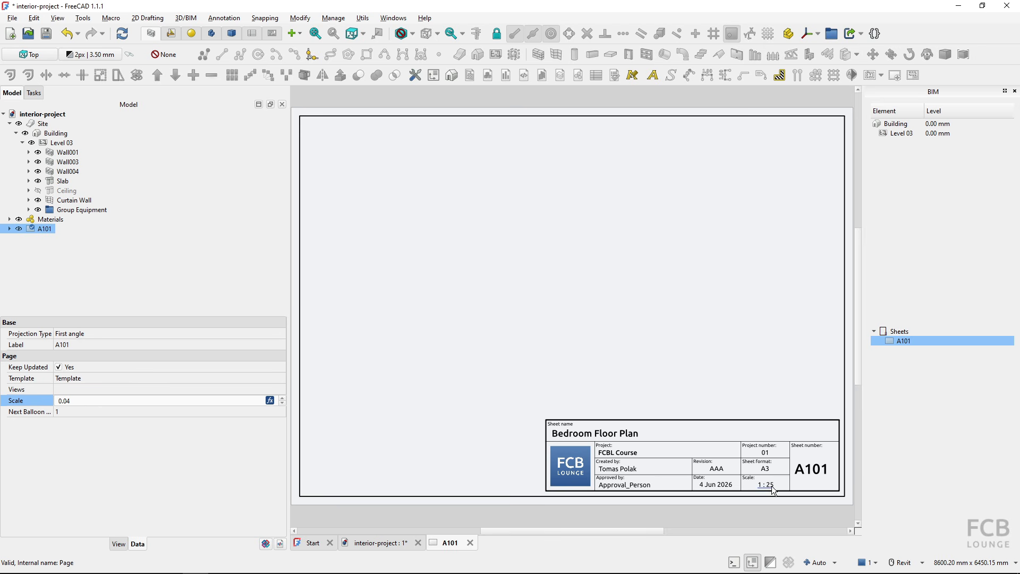
pyautogui.click(502, 349)
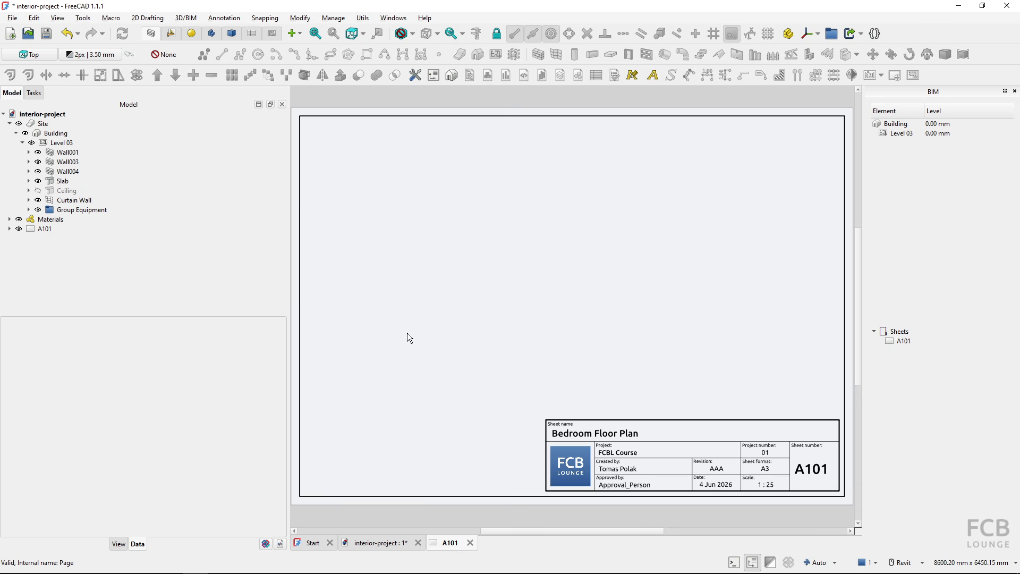
pyautogui.click(40, 231)
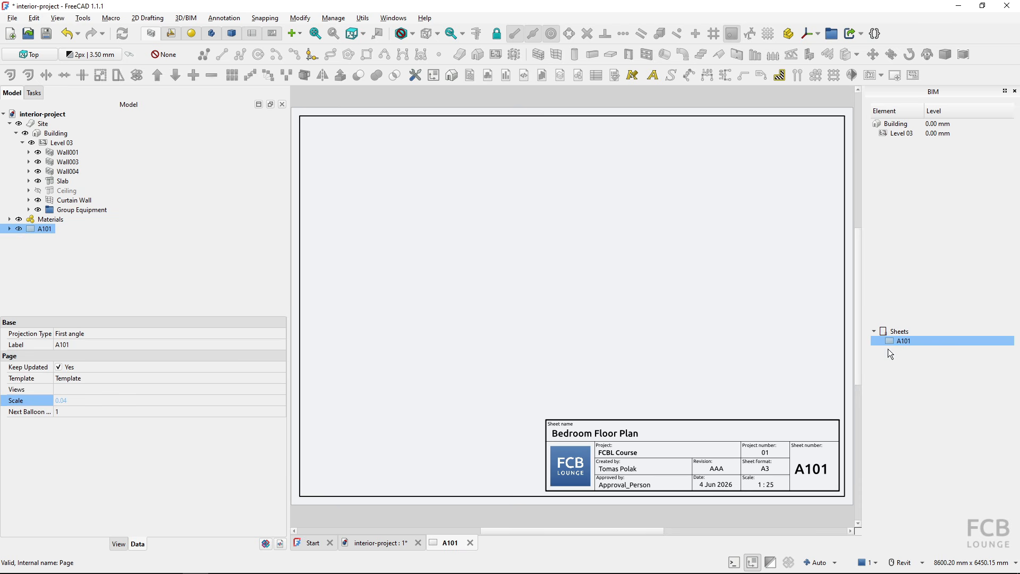
pyautogui.click(904, 341)
pyautogui.press('ctrl')
# - Create a group at the document's root level and name it Group Pages
pyautogui.click(47, 250)
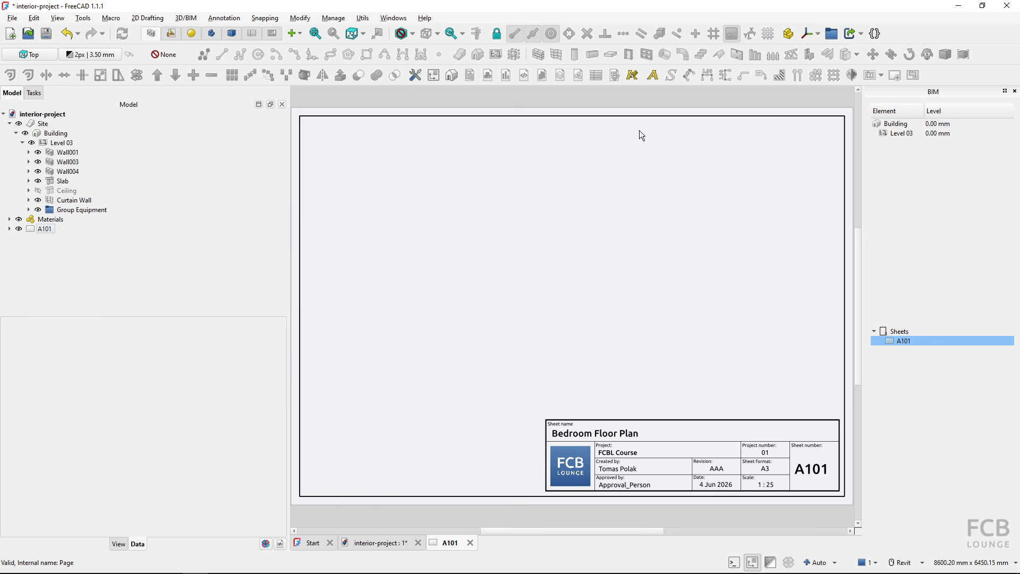
pyautogui.click(837, 32)
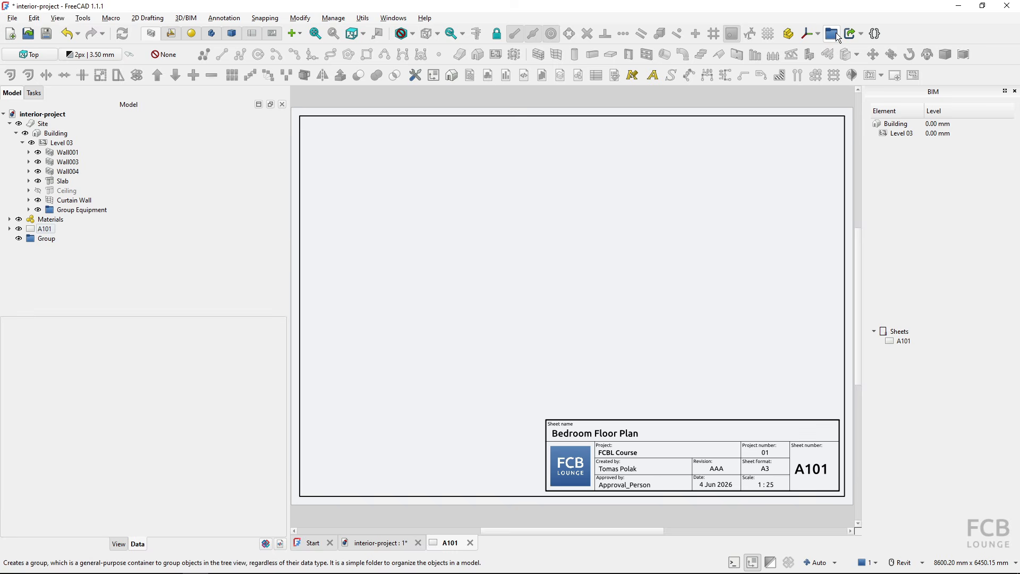
pyautogui.click(53, 240)
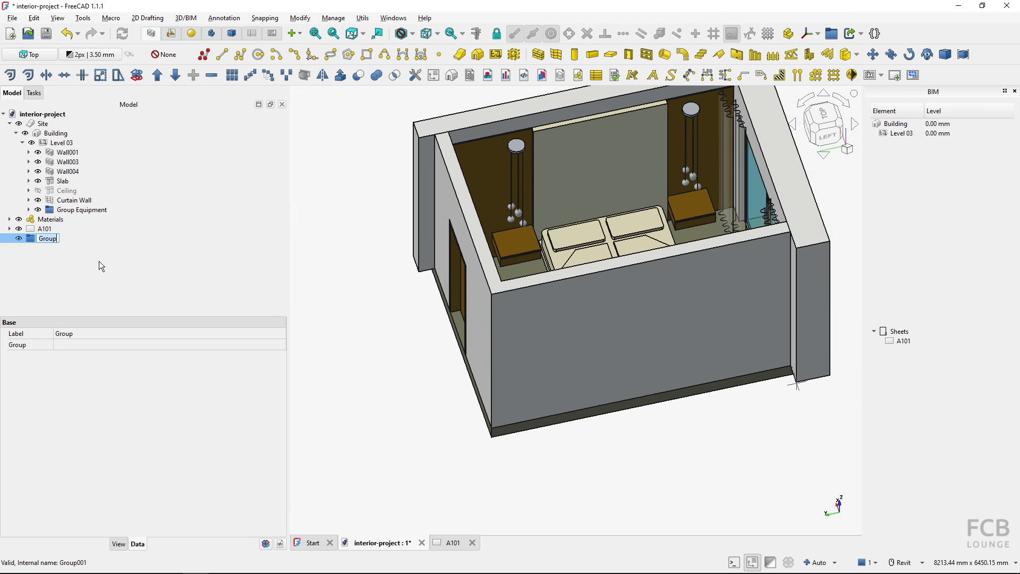
pyautogui.write('Pages')
pyautogui.press('Return')
# - Move the A101 page into Group Pages, expand the group and return to the 3D model view
pyautogui.click(42, 229)
pyautogui.moveTo(42, 232); pyautogui.dragTo(65, 239)
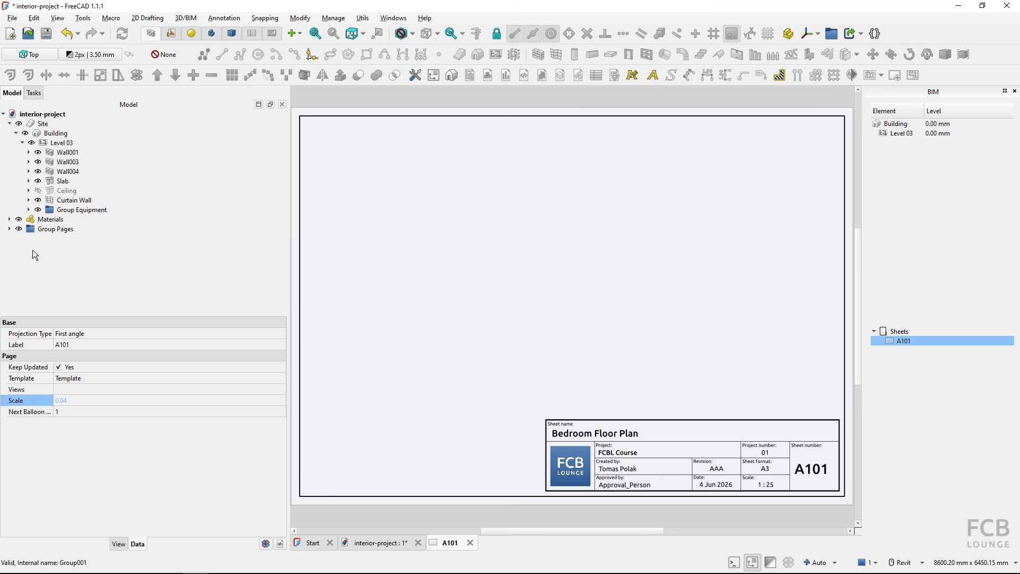
pyautogui.click(10, 230)
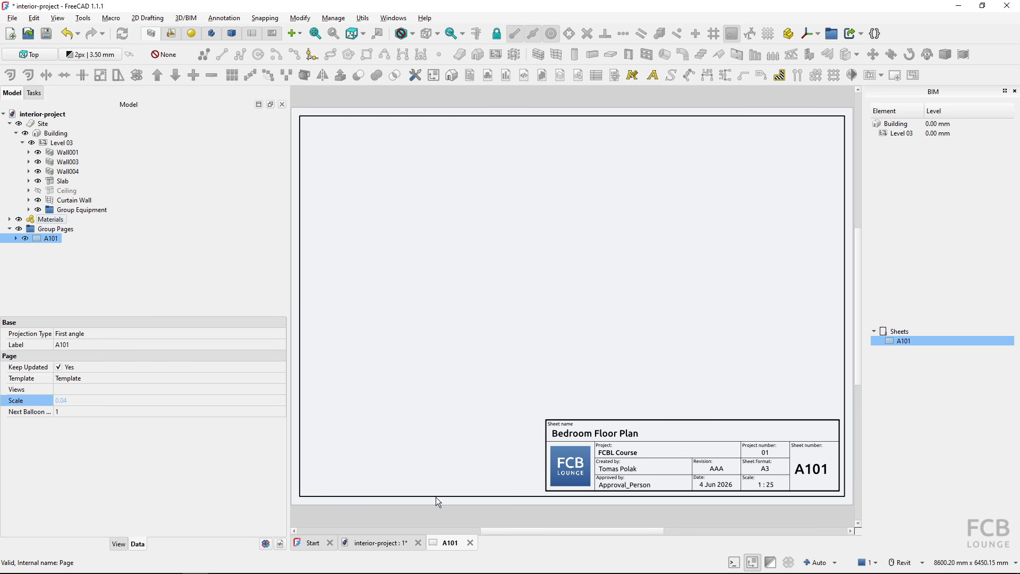
pyautogui.click(388, 543)
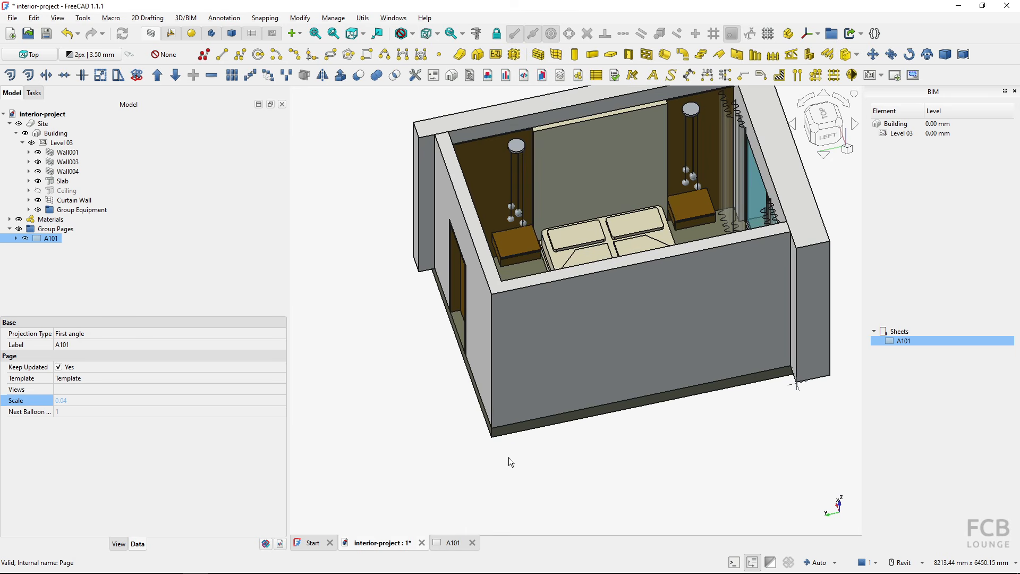
pyautogui.keyDown('shift'); pyautogui.moveTo(509, 457); pyautogui.dragTo(564, 443, button='middle'); pyautogui.keyUp('shift')
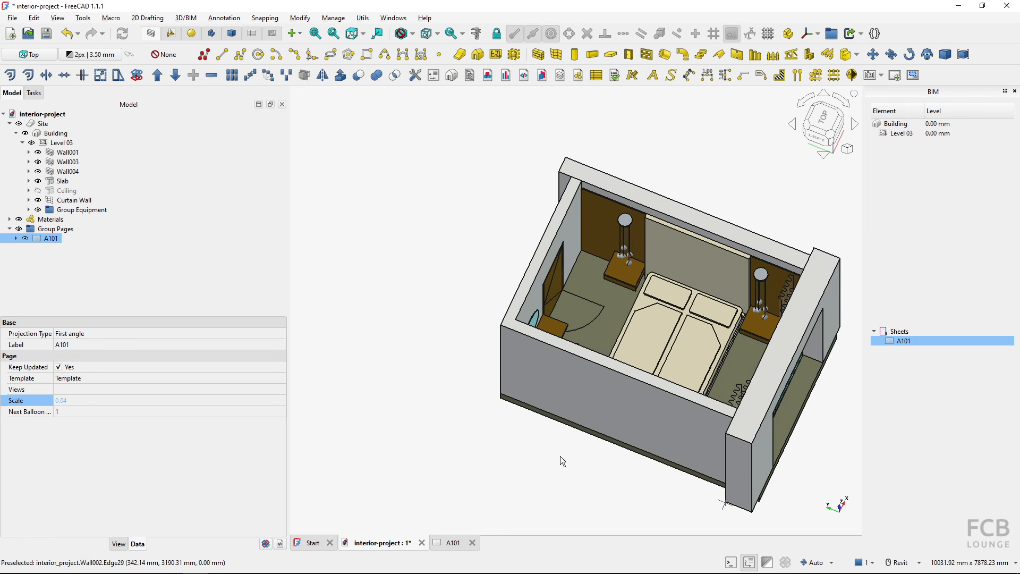
pyautogui.keyDown('shift'); pyautogui.moveTo(564, 457); pyautogui.dragTo(502, 433, button='middle'); pyautogui.keyUp('shift')
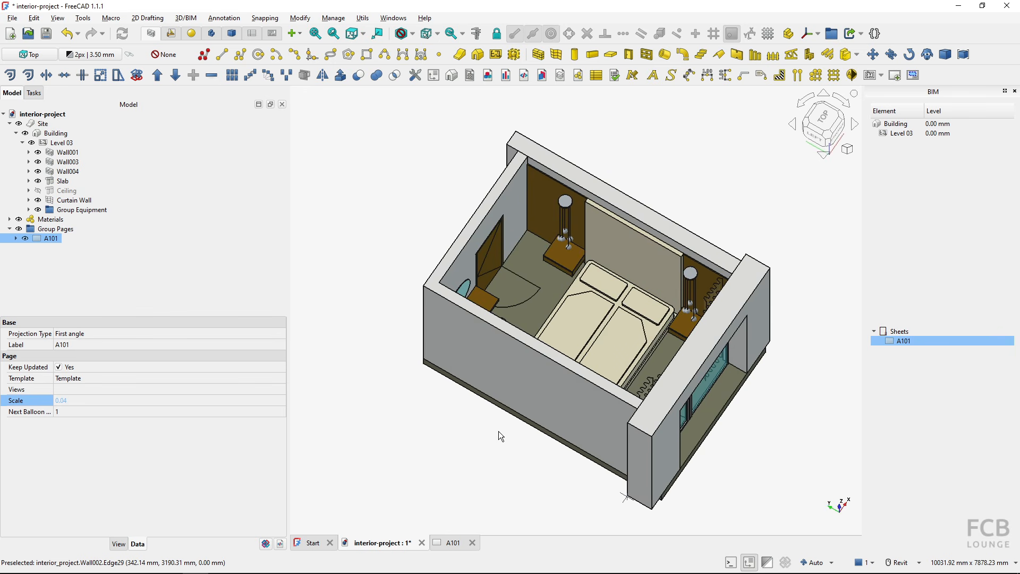
pyautogui.click(499, 435)
pyautogui.click(568, 409)
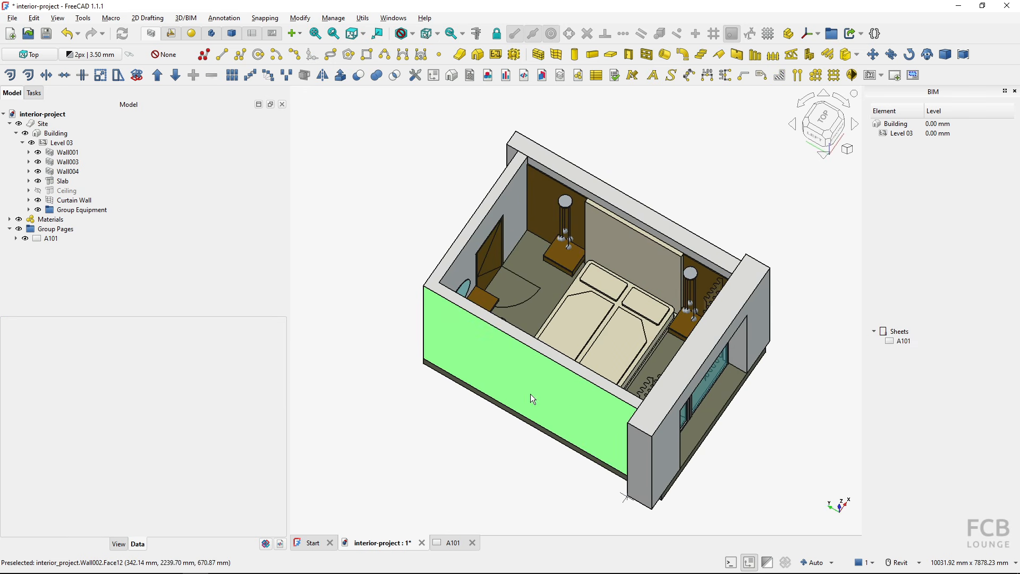
pyautogui.click(376, 369)
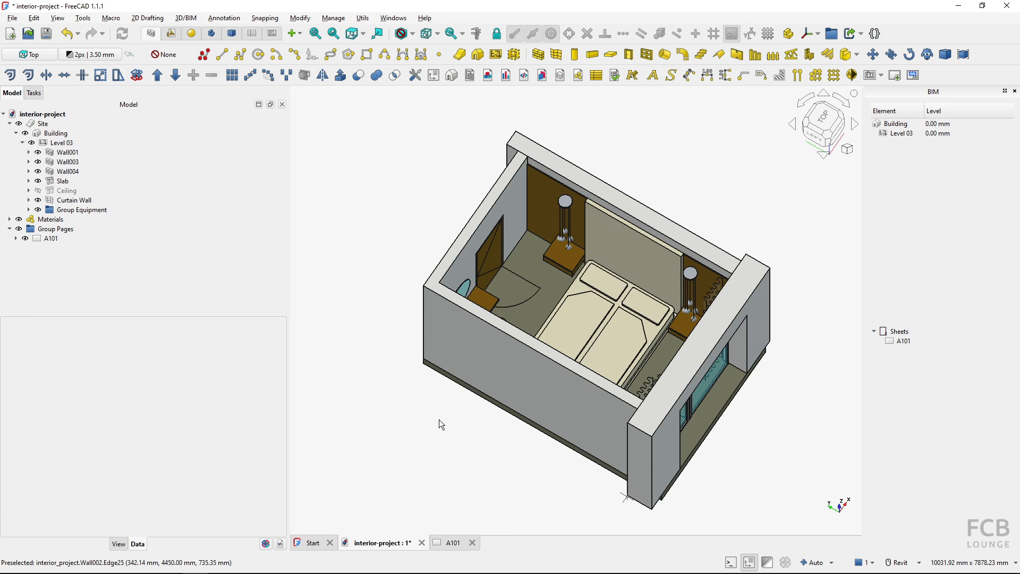
pyautogui.click(452, 542)
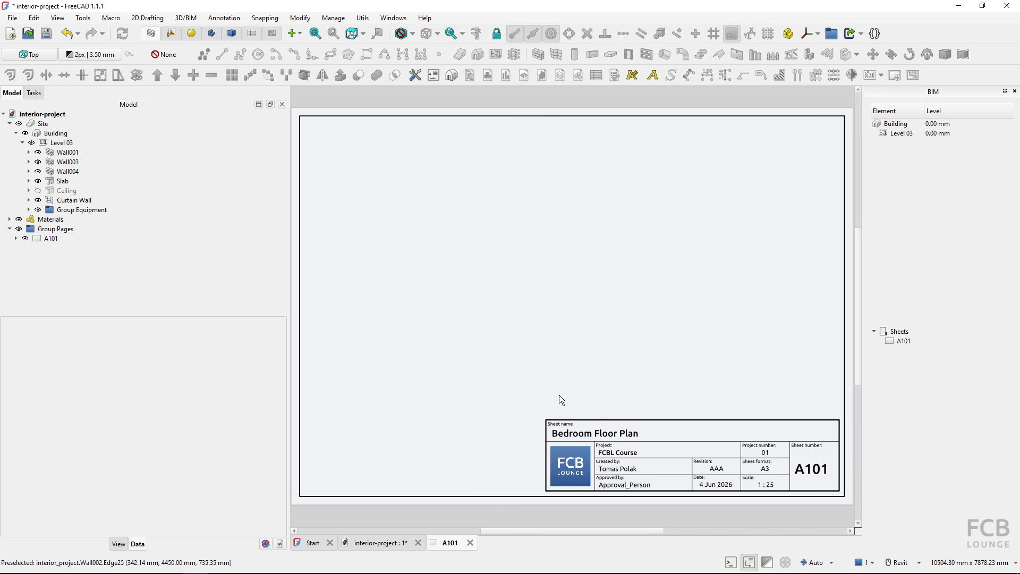
pyautogui.click(379, 543)
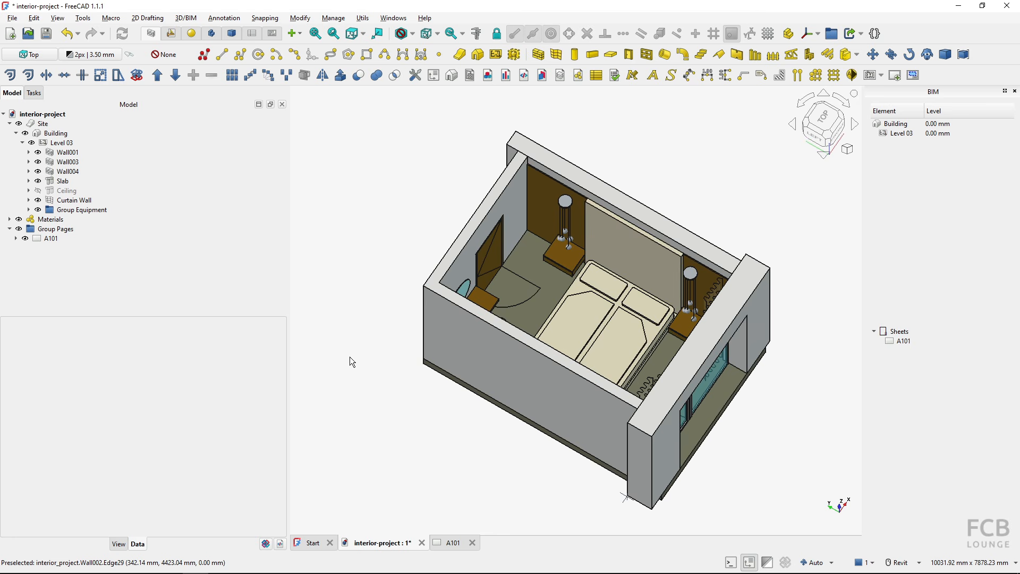
# - Create a section plane that cuts the Building object
pyautogui.keyDown('shift'); pyautogui.moveTo(510, 249); pyautogui.dragTo(659, 351, button='middle'); pyautogui.keyUp('shift')
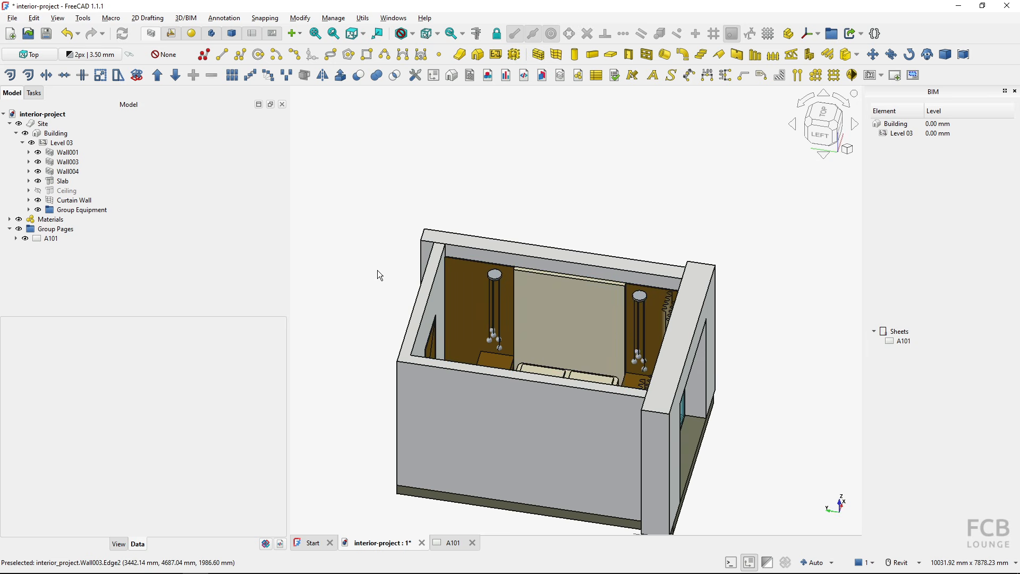
pyautogui.click(56, 134)
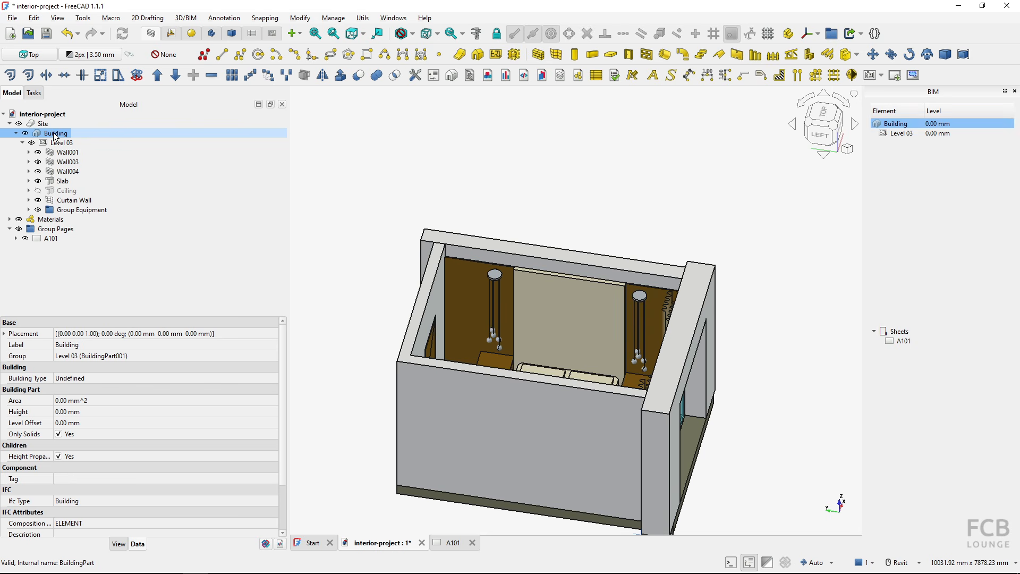
pyautogui.click(852, 76)
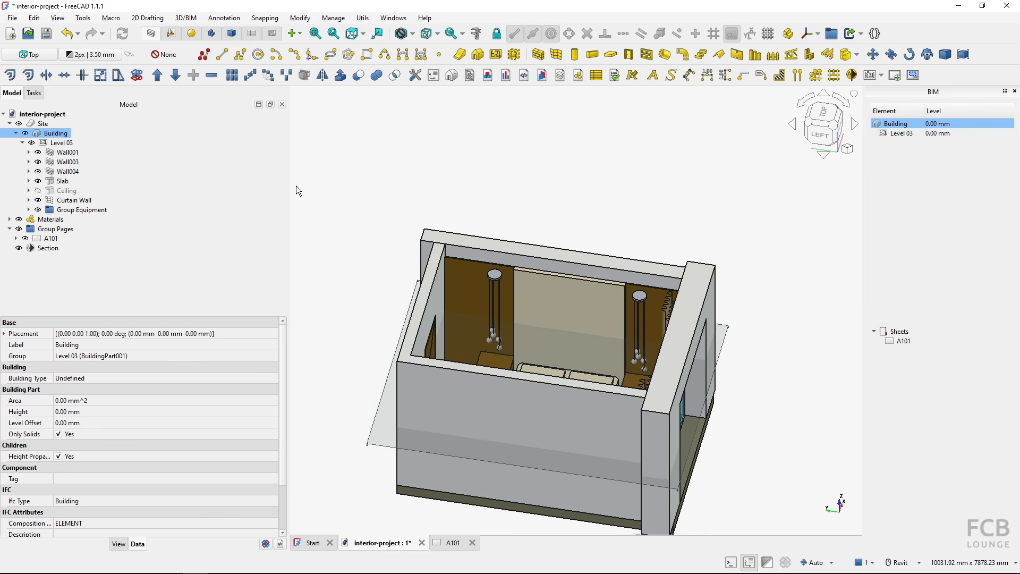
# - Set the arrow size of the new section plane to 500 mm
pyautogui.click(375, 432)
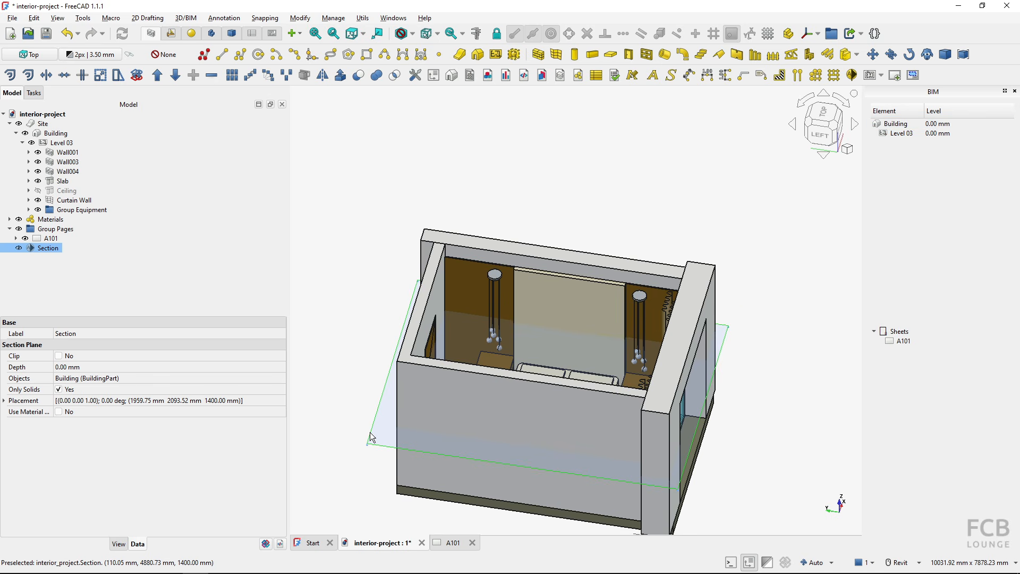
pyautogui.click(119, 544)
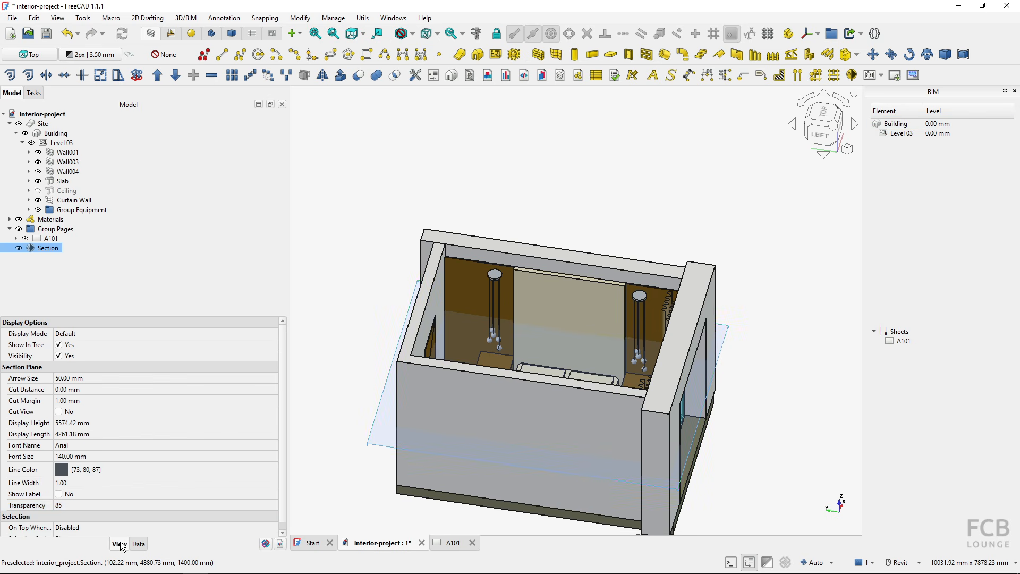
pyautogui.click(101, 376)
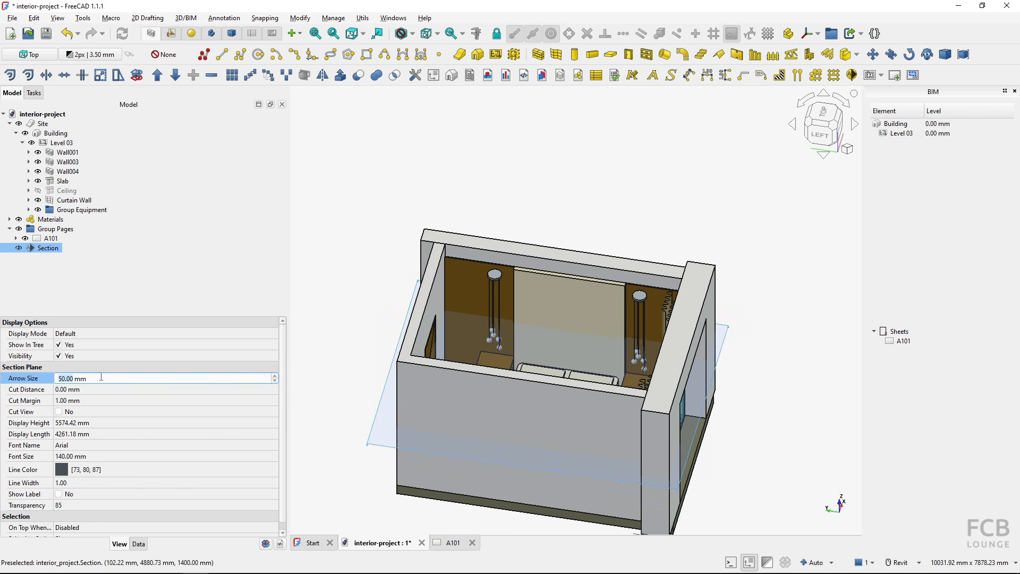
pyautogui.write('500')
pyautogui.press('Return')
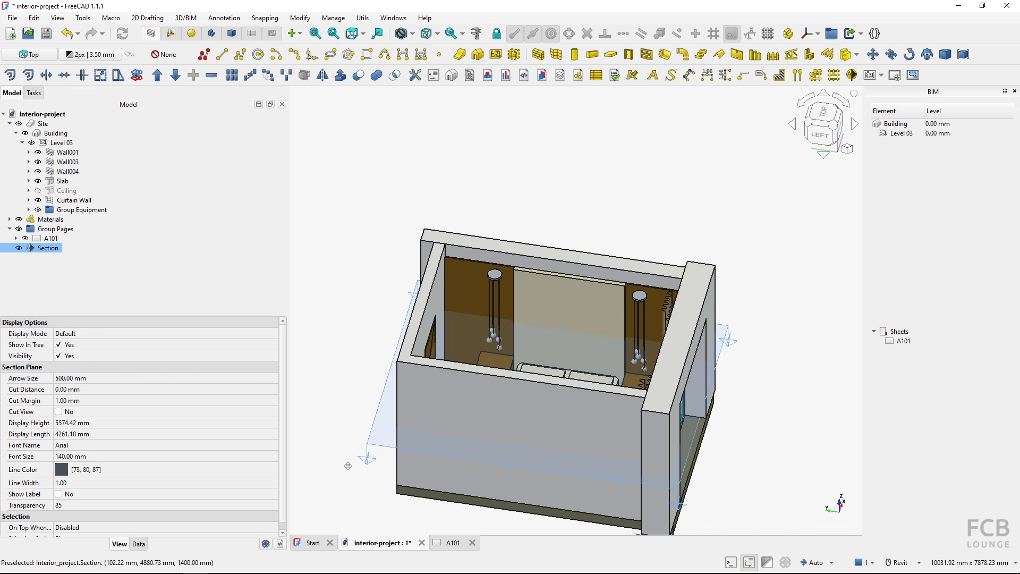
pyautogui.moveTo(349, 466); pyautogui.dragTo(371, 384, button='middle')
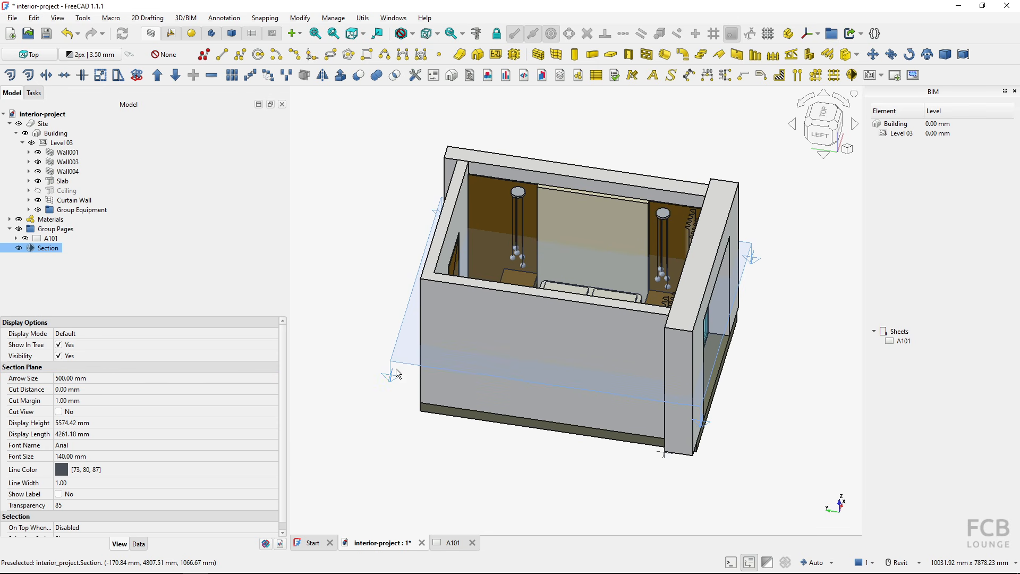
# - Preview the building cut by the section plane using Toggle Cutview, and switch the cut view off again
pyautogui.rightClick(43, 249)
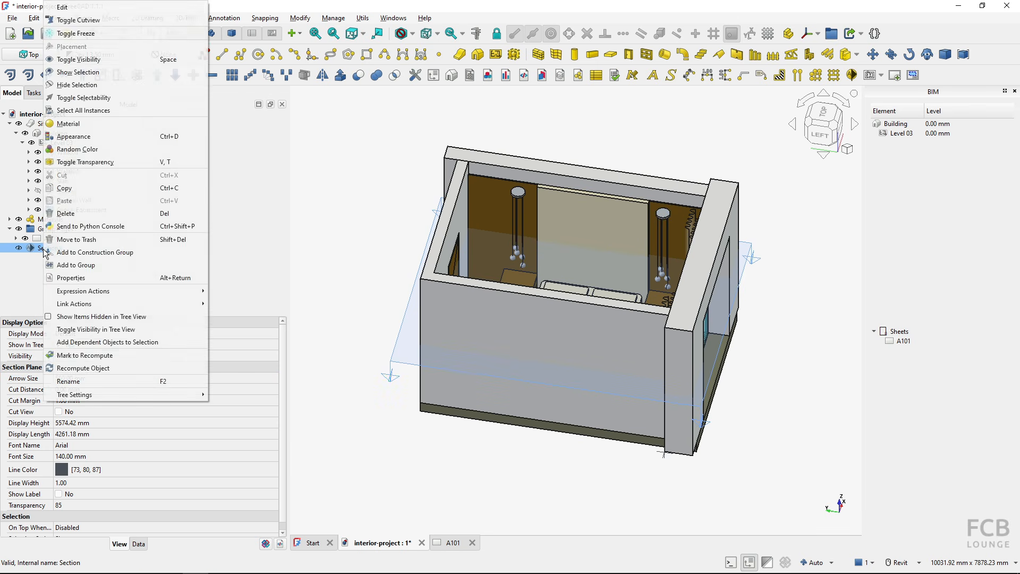
pyautogui.click(89, 21)
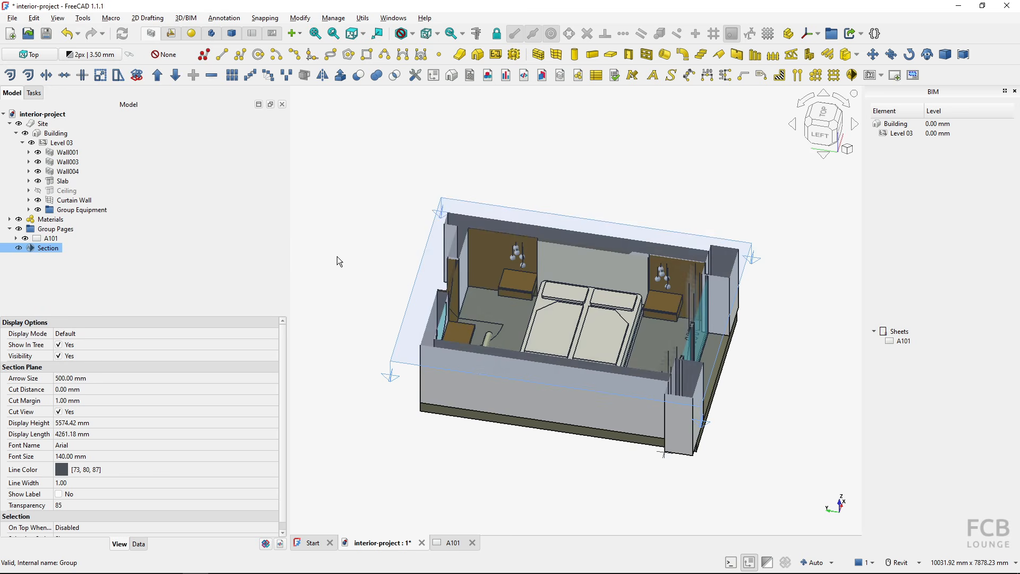
pyautogui.keyDown('shift'); pyautogui.moveTo(622, 336); pyautogui.dragTo(570, 334, button='middle'); pyautogui.keyUp('shift')
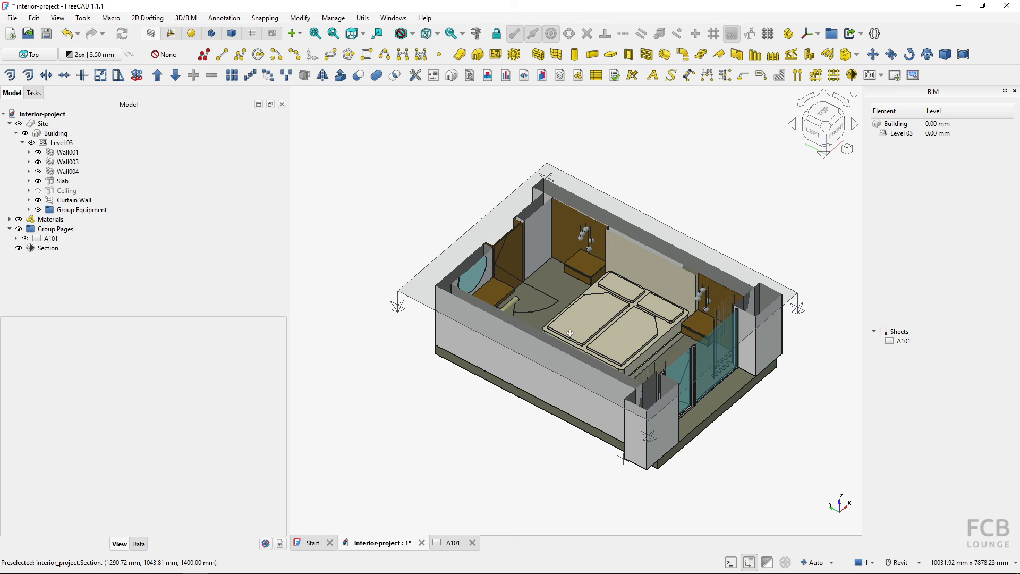
pyautogui.rightClick(45, 247)
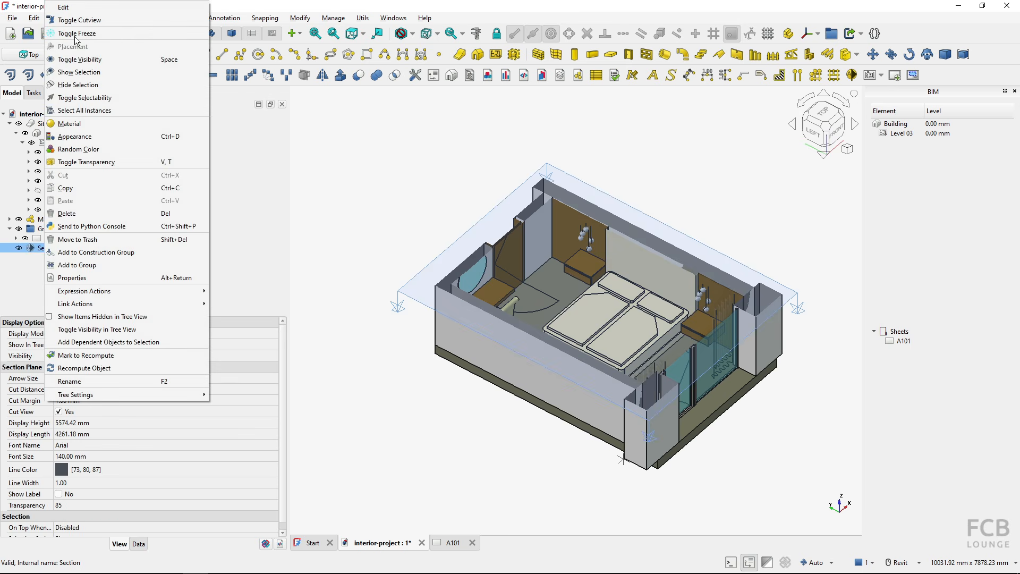
pyautogui.click(75, 21)
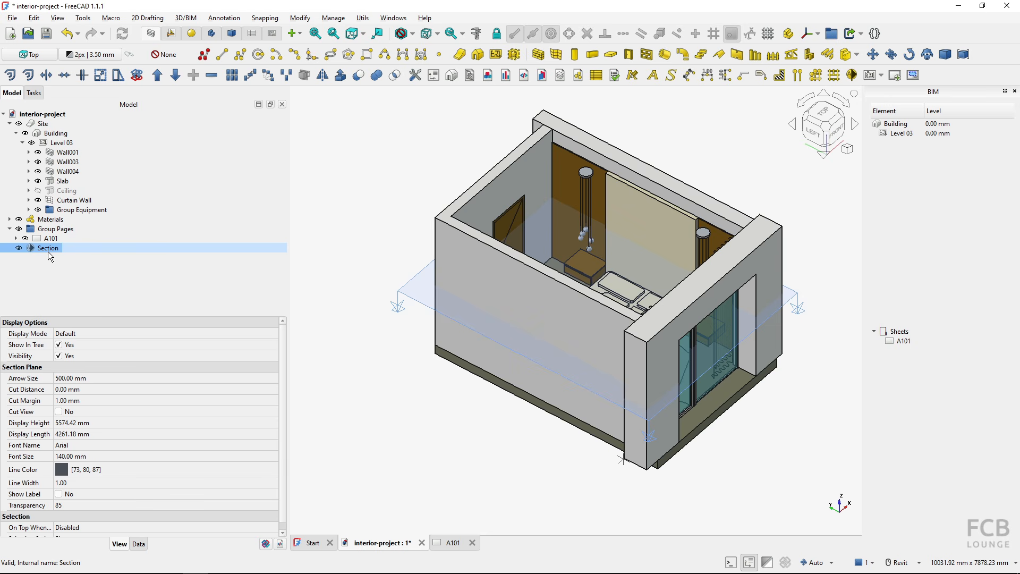
# - Set the z position of the section plane's placement to 1200 mm
pyautogui.click(142, 546)
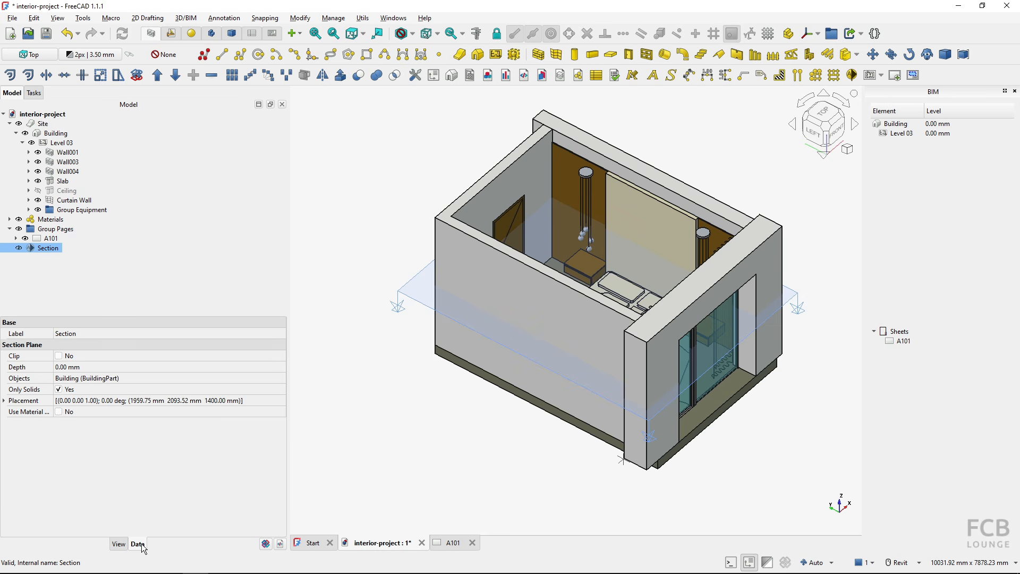
pyautogui.click(6, 402)
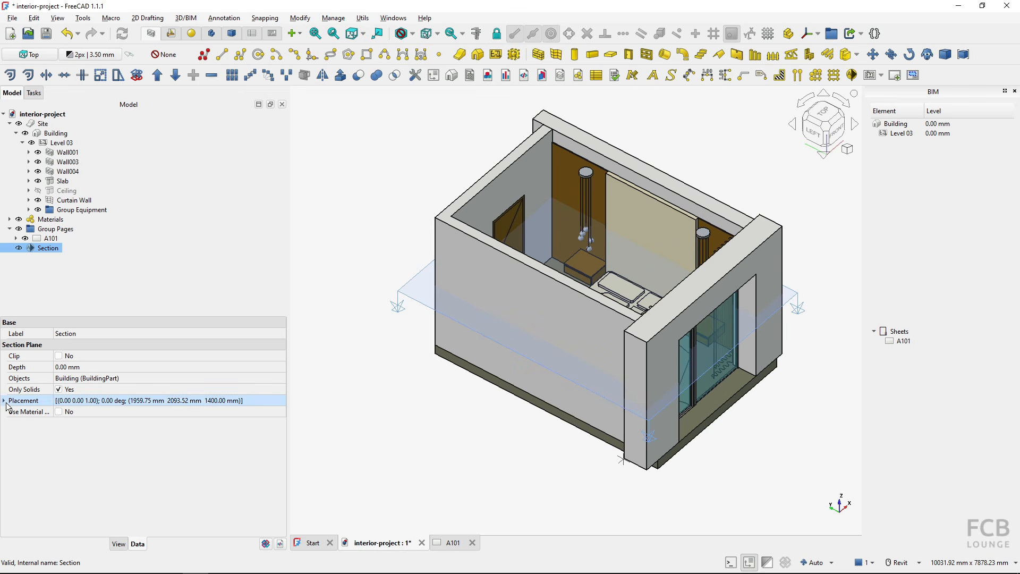
pyautogui.click(4, 401)
pyautogui.click(8, 435)
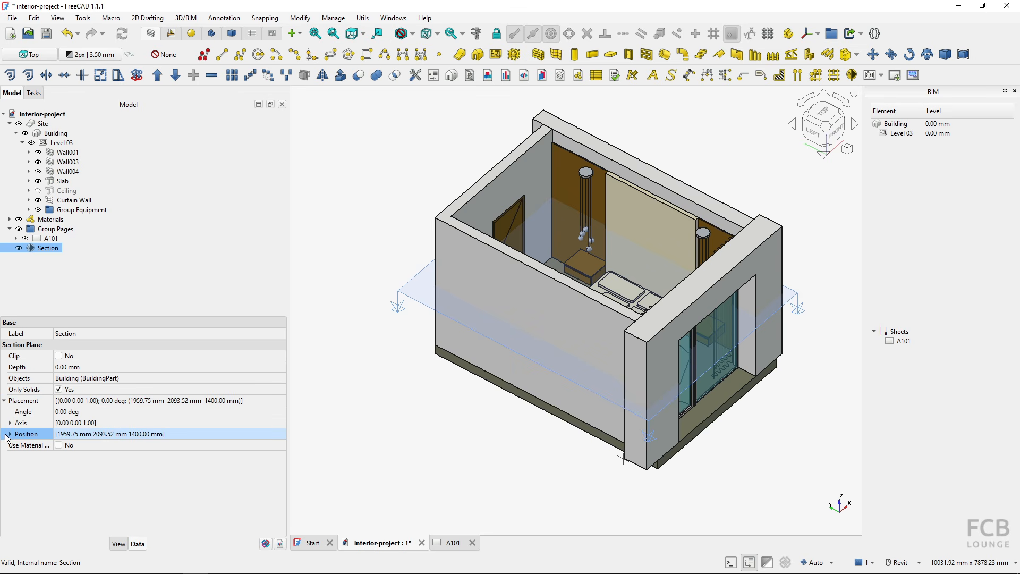
pyautogui.click(10, 434)
pyautogui.click(60, 480)
pyautogui.click(74, 468)
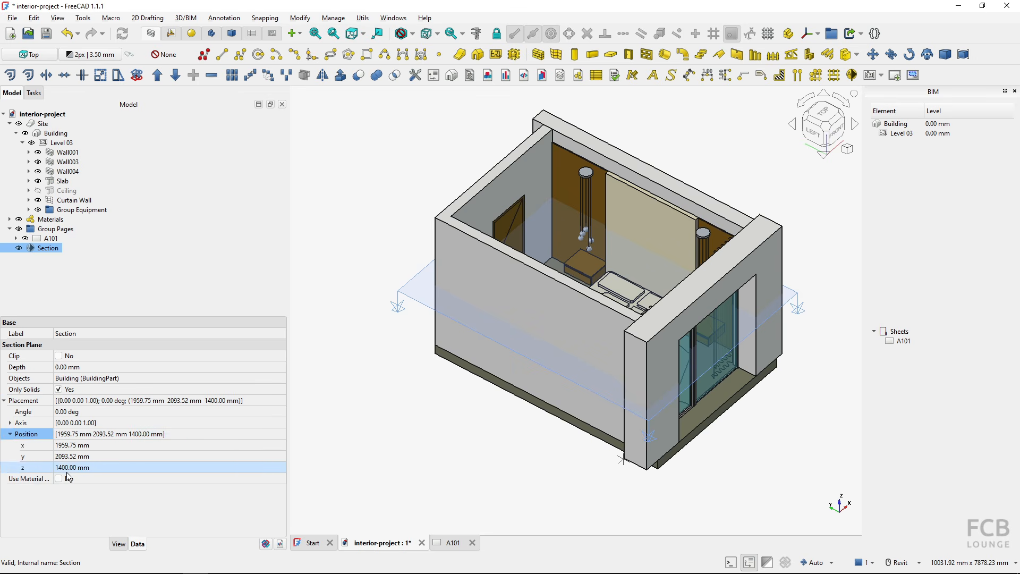
pyautogui.click(79, 468)
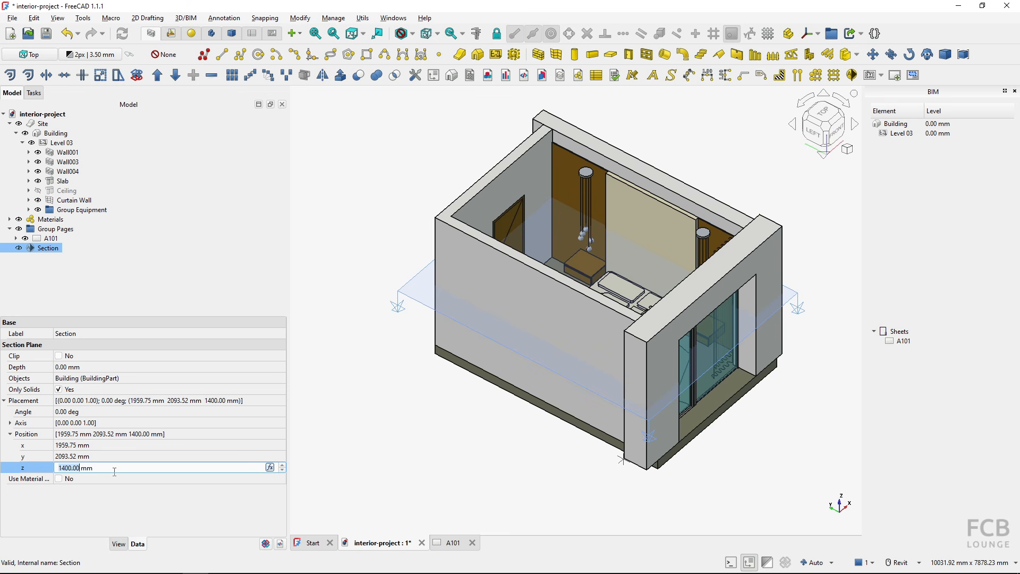
pyautogui.write('1200')
pyautogui.press('Return')
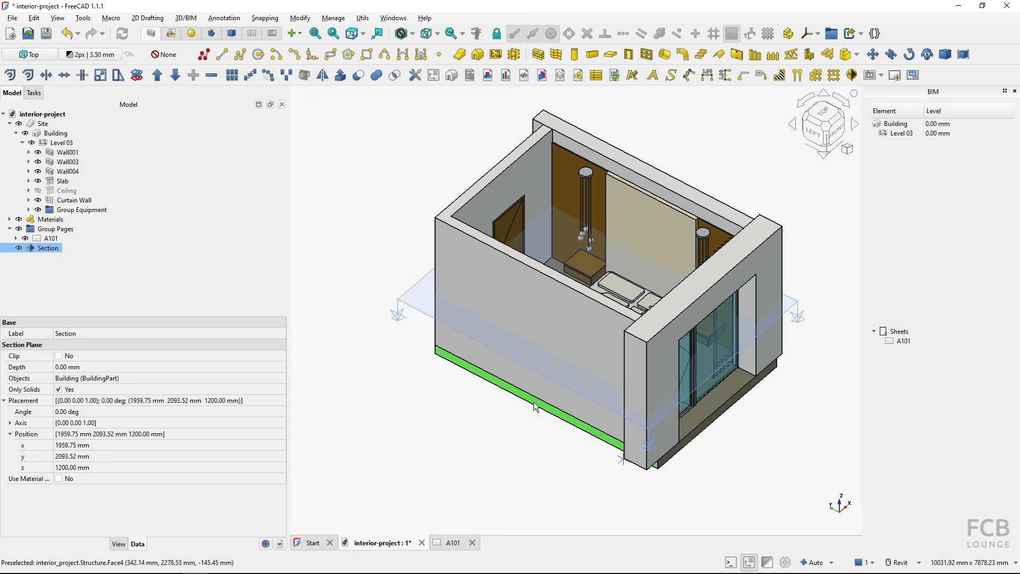
# - Inspect the room's interior from an isometric view with the cut view at the new section height, and restore the uncut model
pyautogui.keyDown('shift'); pyautogui.moveTo(533, 402); pyautogui.dragTo(455, 394, button='middle'); pyautogui.keyUp('shift')
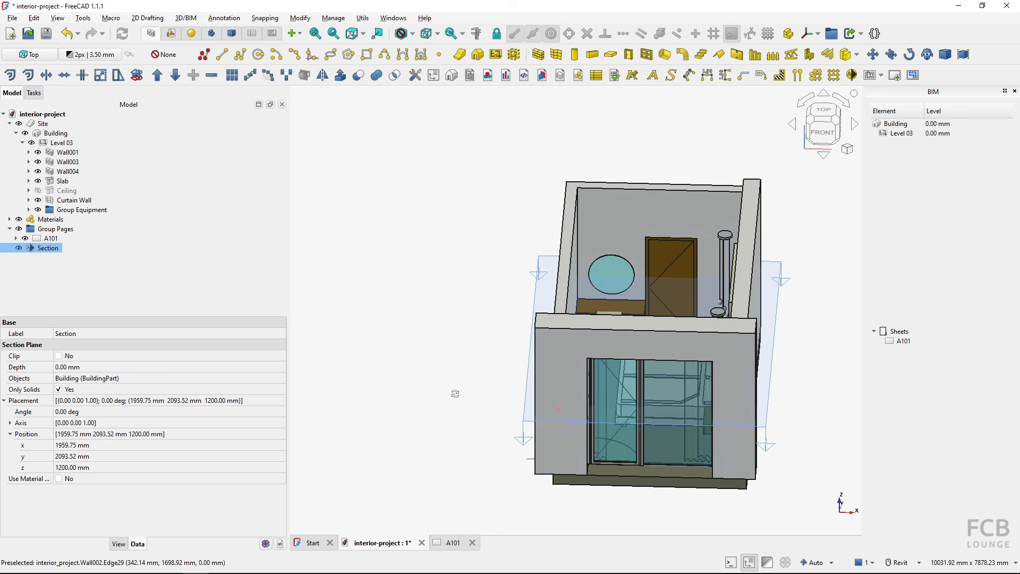
pyautogui.press('0')
pyautogui.rightClick(55, 248)
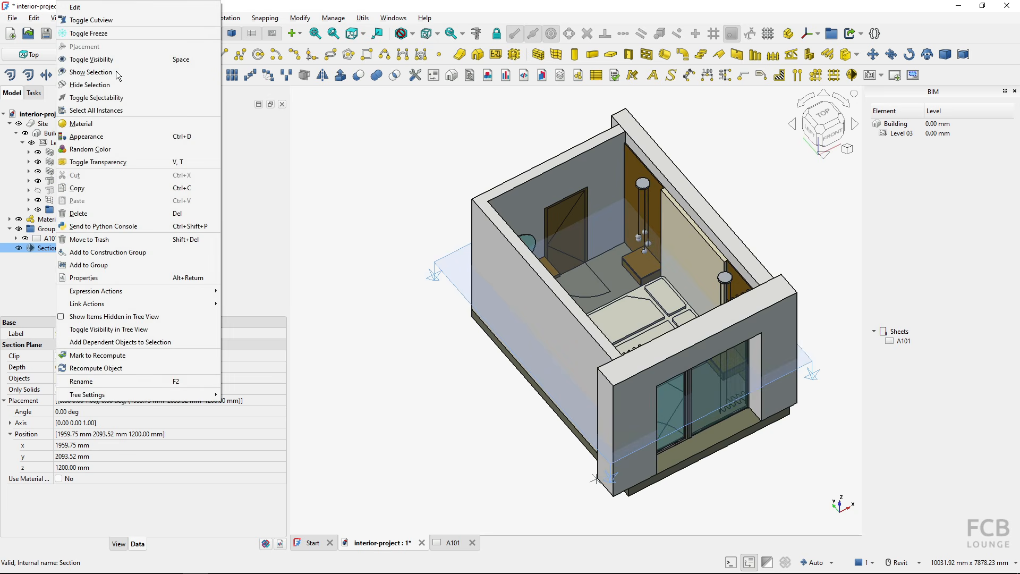
pyautogui.click(113, 23)
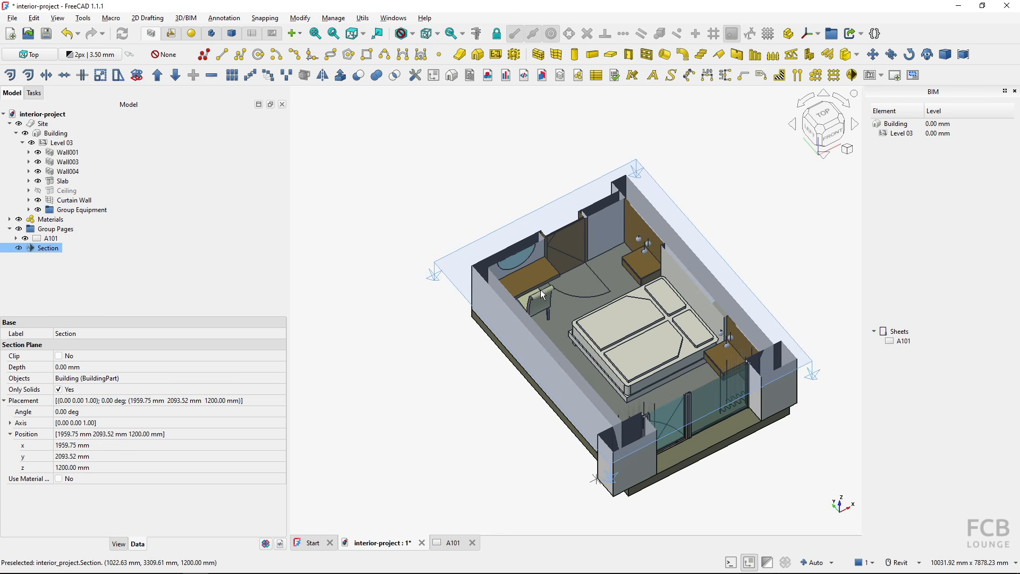
pyautogui.keyDown('shift'); pyautogui.moveTo(594, 293); pyautogui.dragTo(742, 294, button='middle'); pyautogui.keyUp('shift')
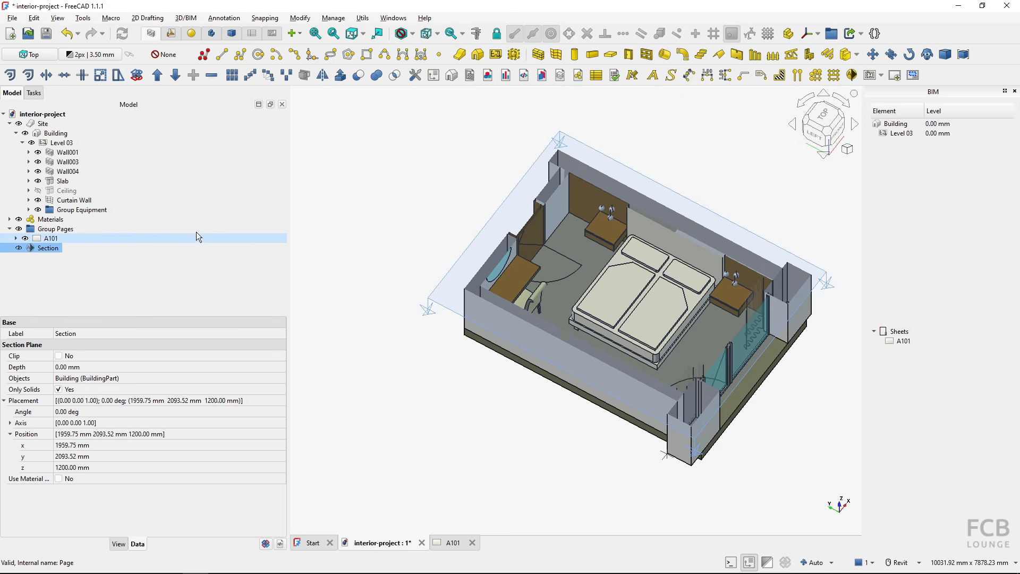
pyautogui.rightClick(55, 248)
pyautogui.click(101, 23)
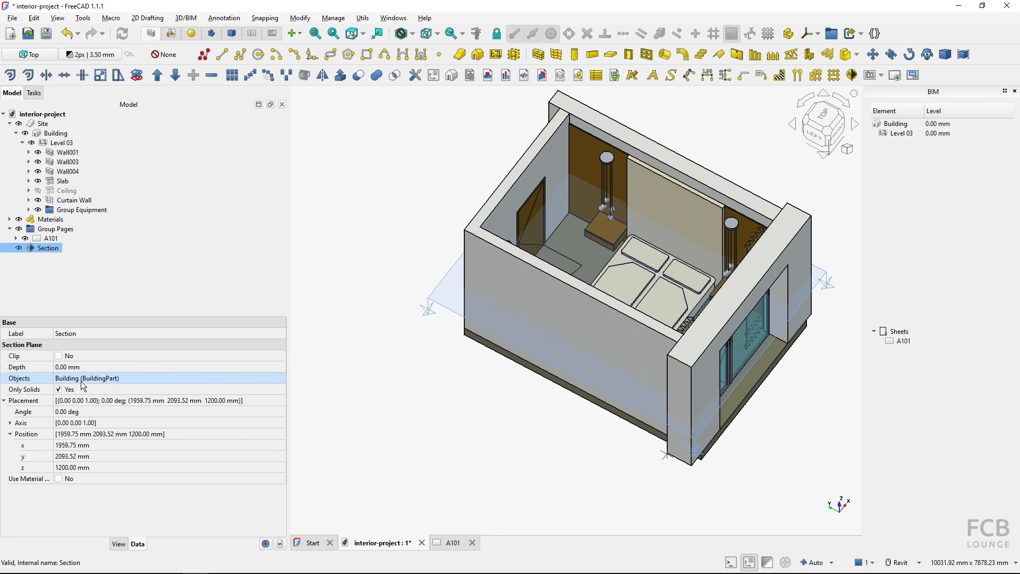
# - Turn on the section plane's cut view so the building is cut open at the plane
pyautogui.press('ctrl')
pyautogui.press('ctrl')
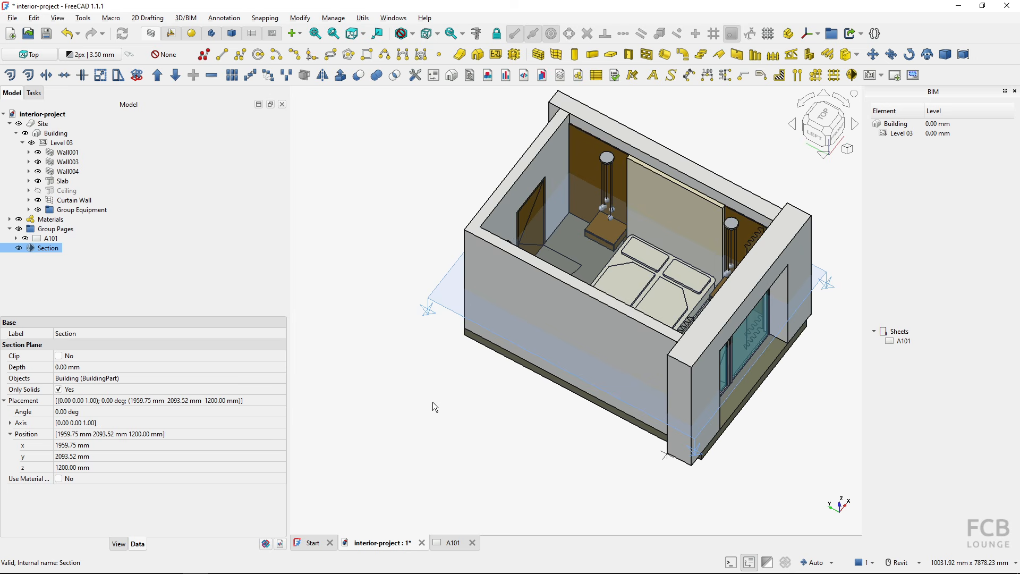
pyautogui.moveTo(433, 402); pyautogui.dragTo(391, 429, button='middle')
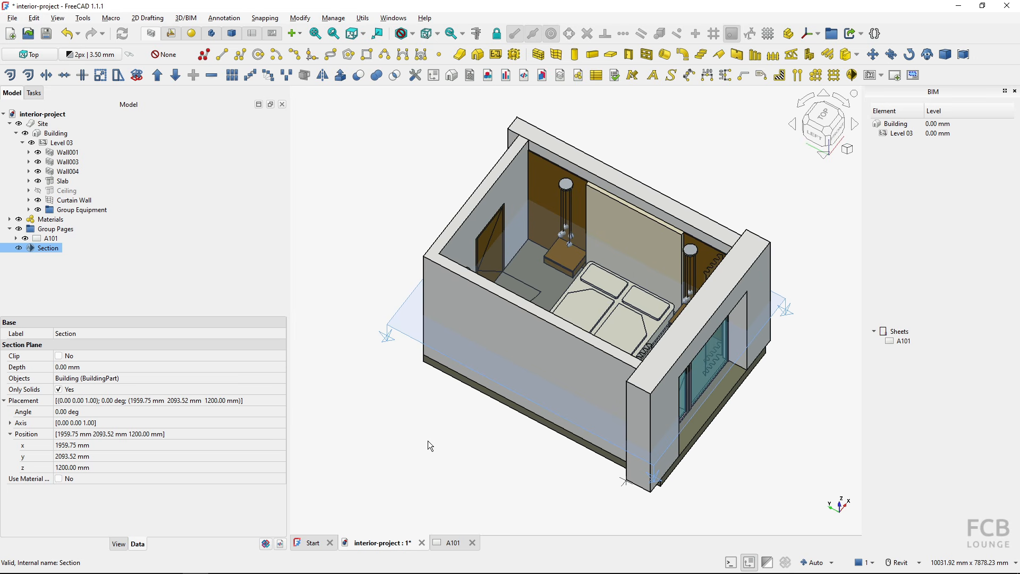
pyautogui.keyDown('shift'); pyautogui.moveTo(429, 446); pyautogui.dragTo(418, 407, button='middle'); pyautogui.keyUp('shift')
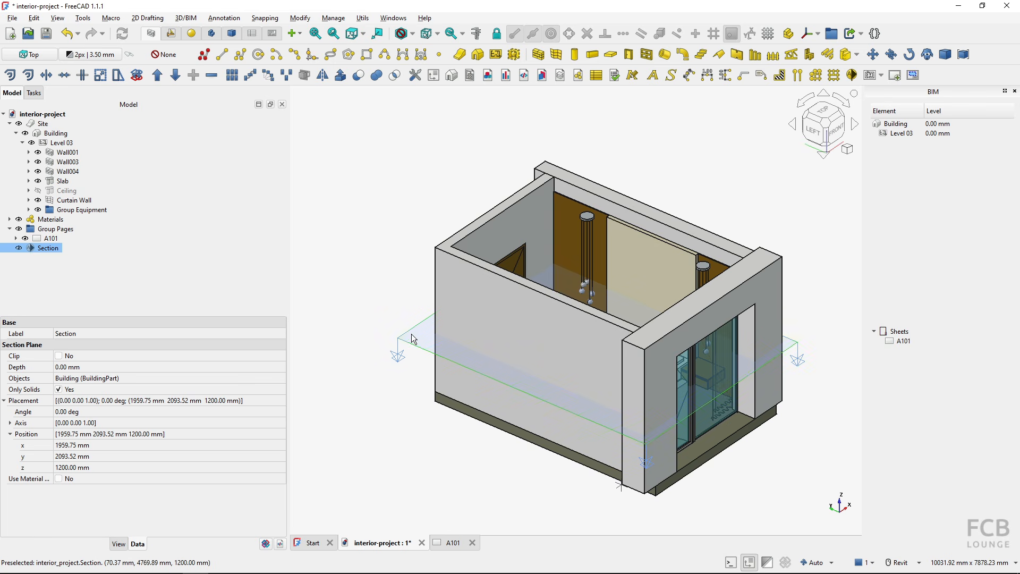
pyautogui.rightClick(51, 247)
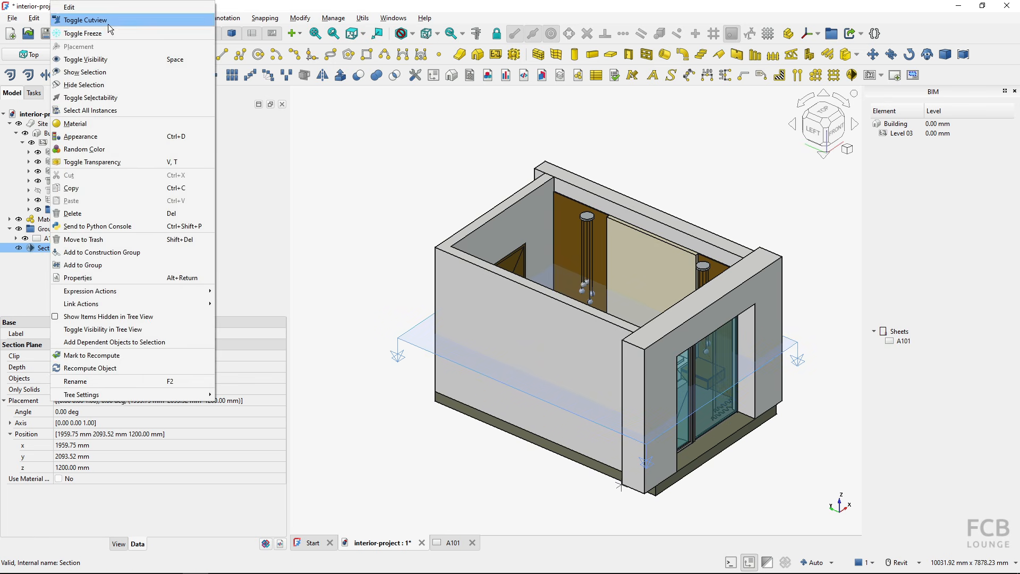
pyautogui.click(85, 20)
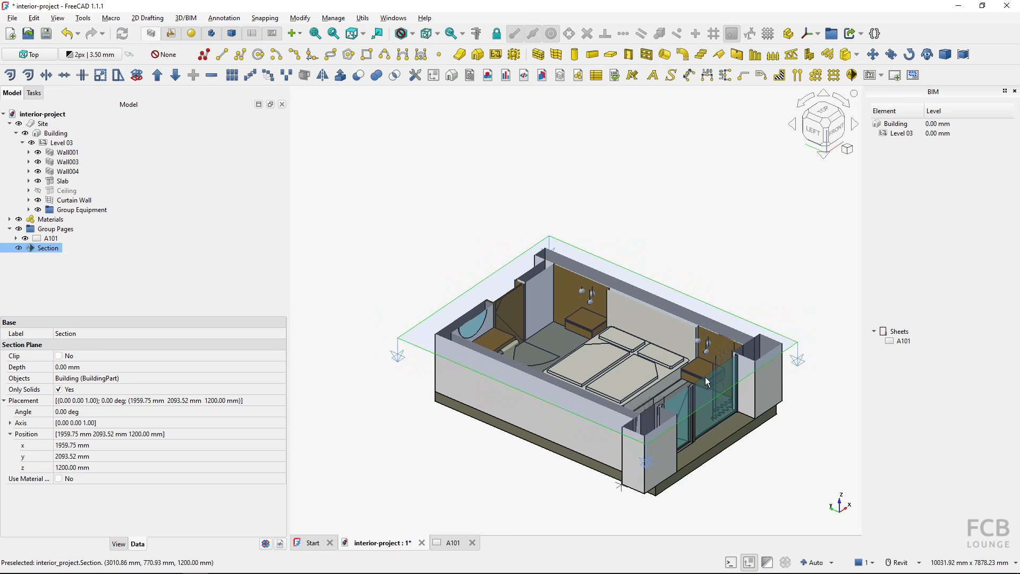
# - Switch off the section plane's cut view and create a 2D Drawing with viewed and cut lines from the plane
pyautogui.rightClick(46, 255)
pyautogui.click(93, 22)
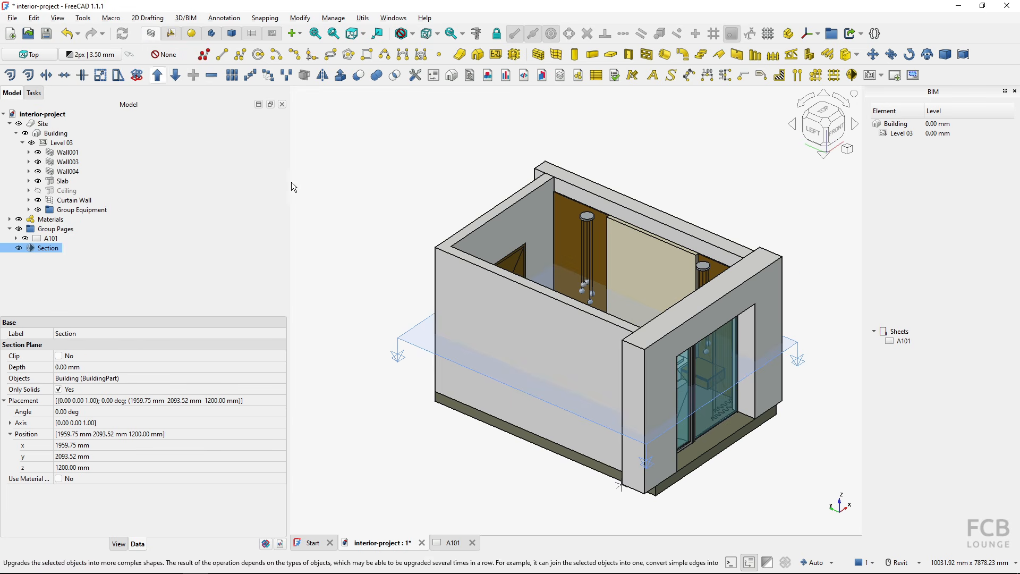
pyautogui.click(51, 248)
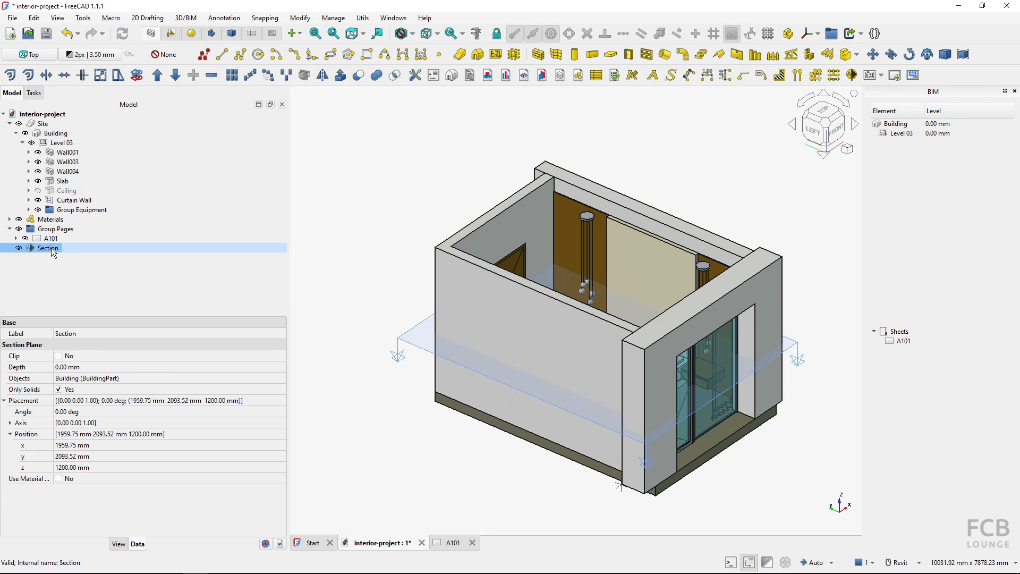
pyautogui.click(882, 77)
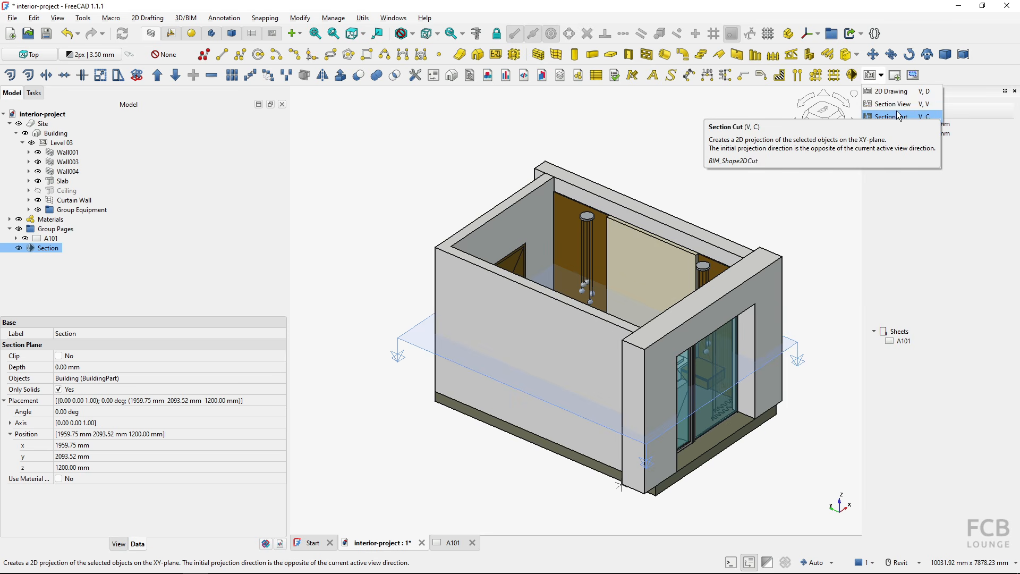
pyautogui.click(942, 80)
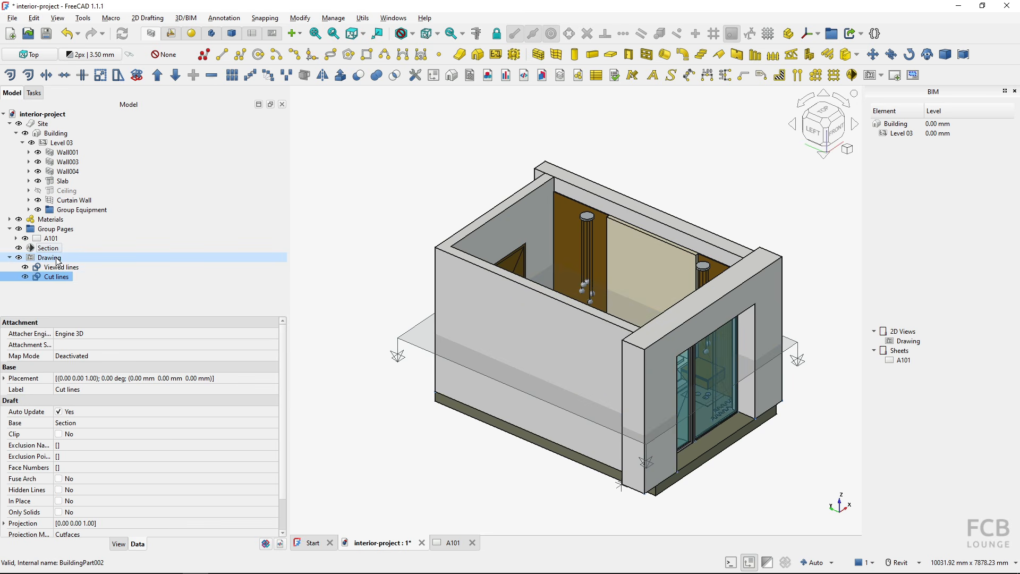
# - Hide the site and the section plane so that only the generated 2D drawing remains displayed
pyautogui.click(50, 258)
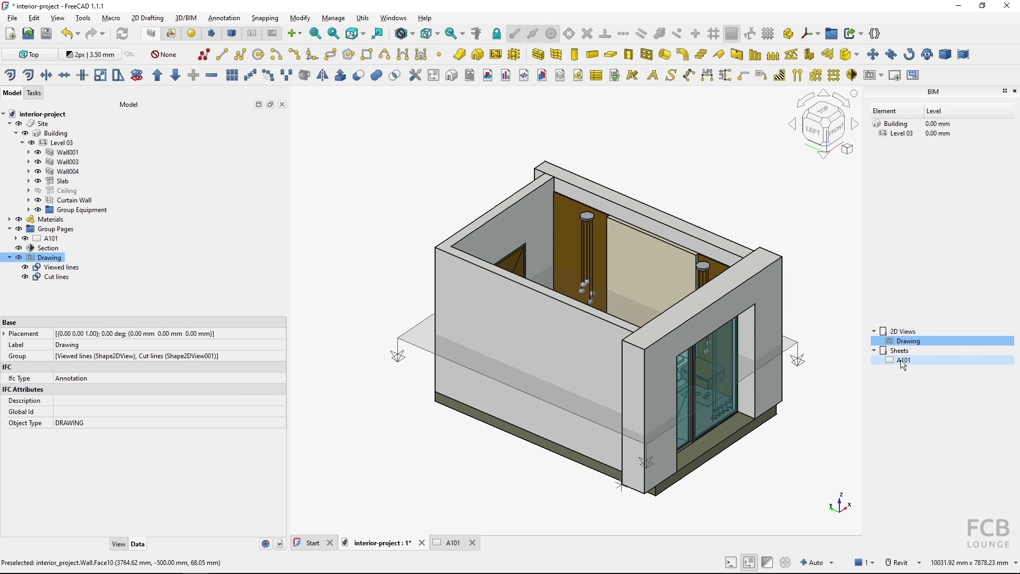
pyautogui.click(54, 270)
pyautogui.click(56, 277)
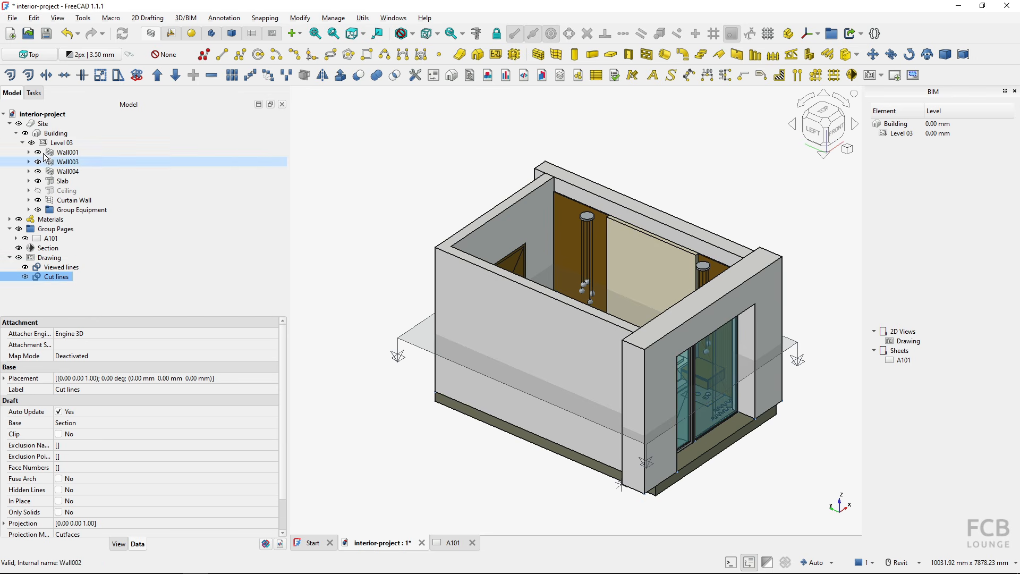
pyautogui.click(18, 124)
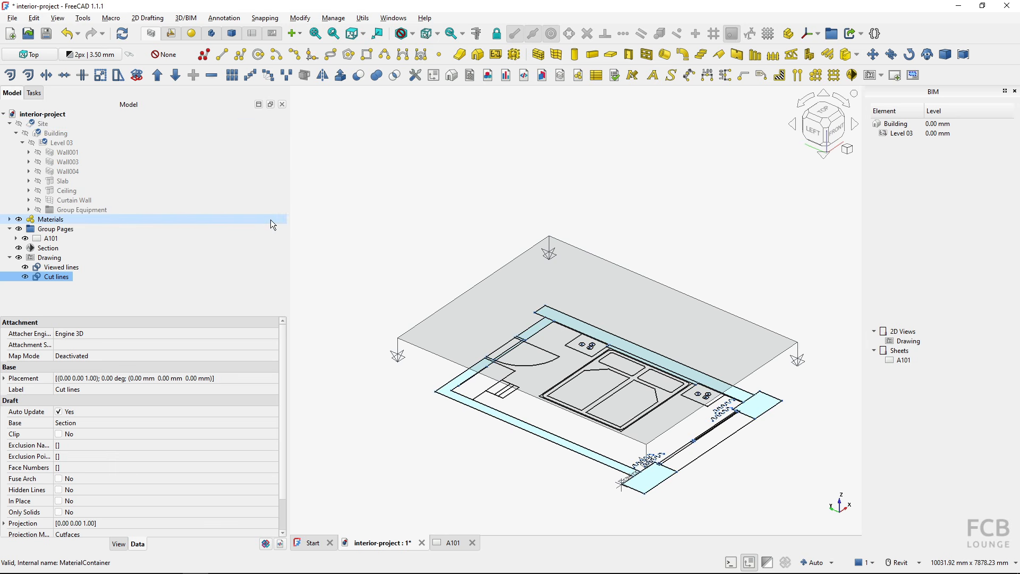
pyautogui.click(19, 248)
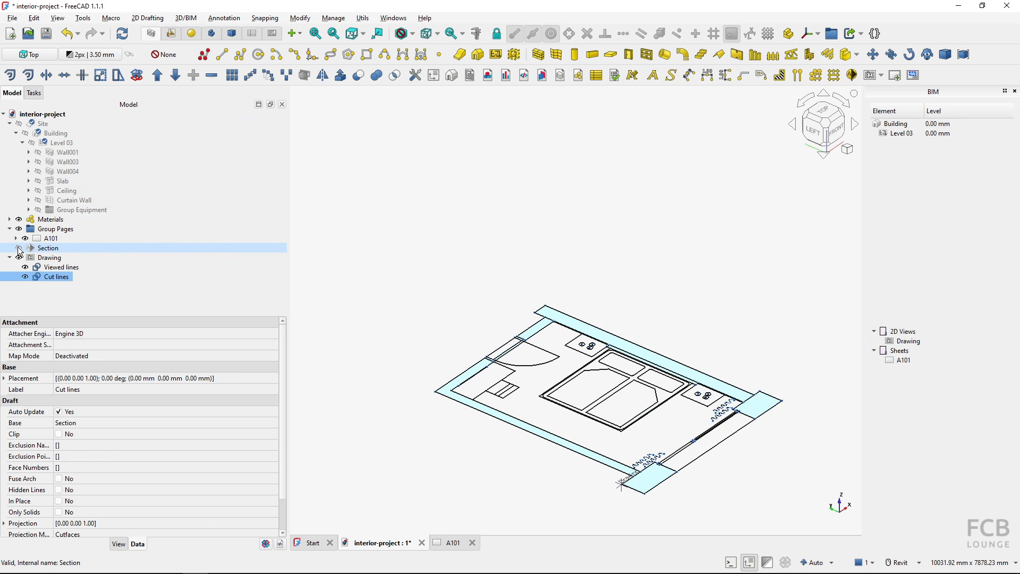
pyautogui.click(434, 428)
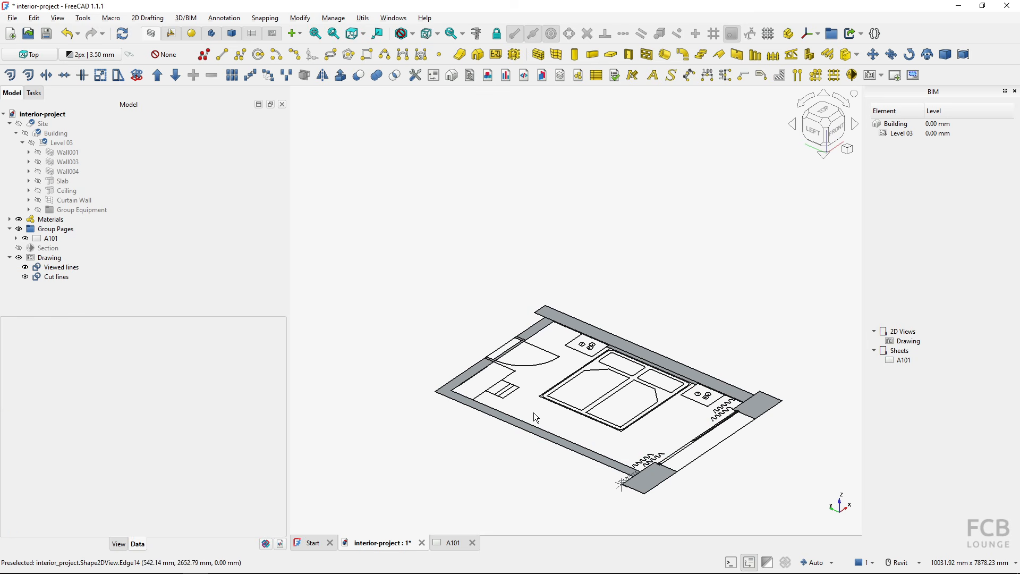
pyautogui.keyDown('shift'); pyautogui.moveTo(665, 448); pyautogui.dragTo(659, 493, button='middle'); pyautogui.keyUp('shift')
pyautogui.scroll(1, 636, 439)
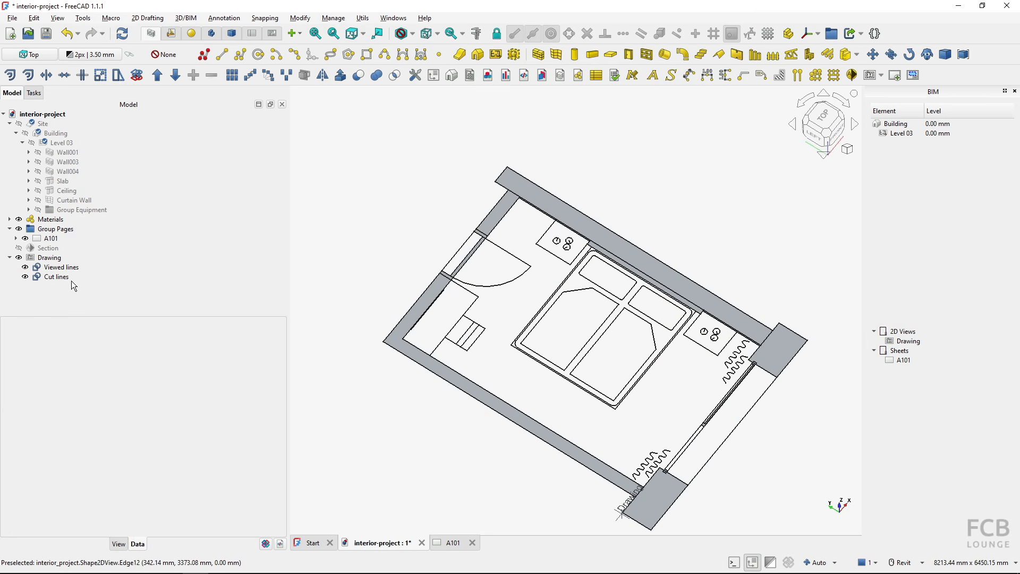
# - Examine what each part of the drawing contains by hiding and reshowing the viewed lines and the cut lines in turn
pyautogui.click(25, 268)
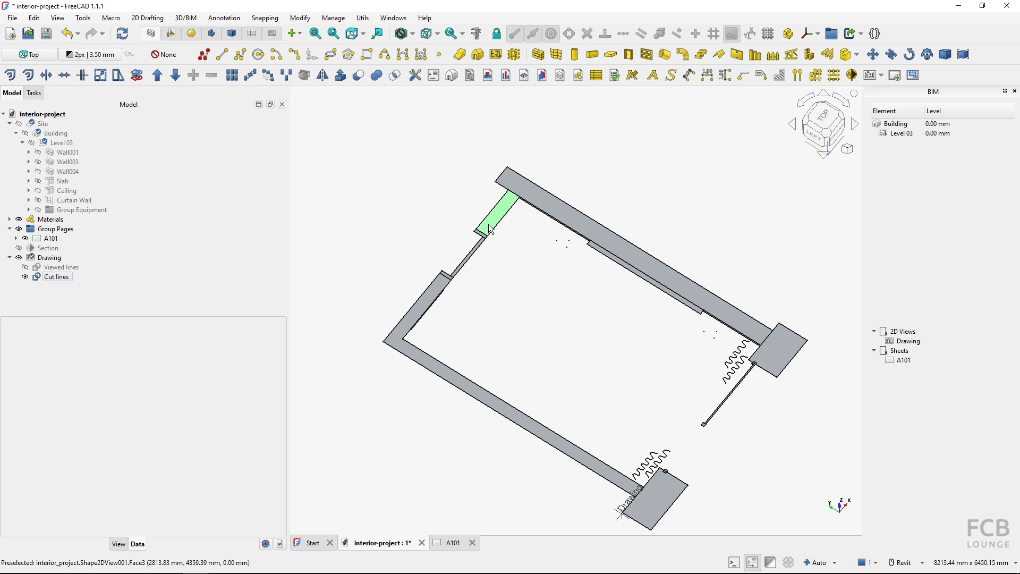
pyautogui.click(25, 267)
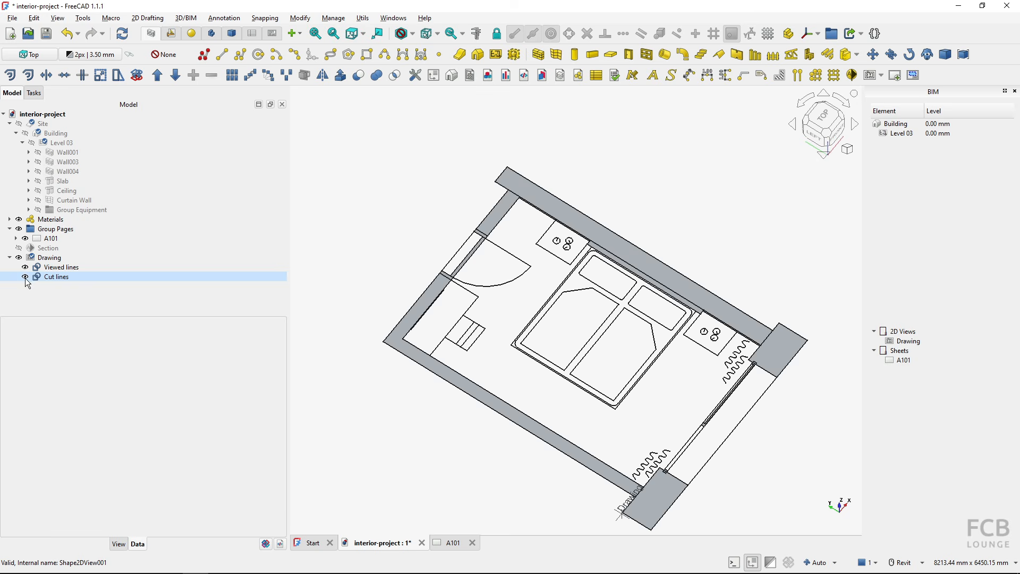
pyautogui.click(25, 276)
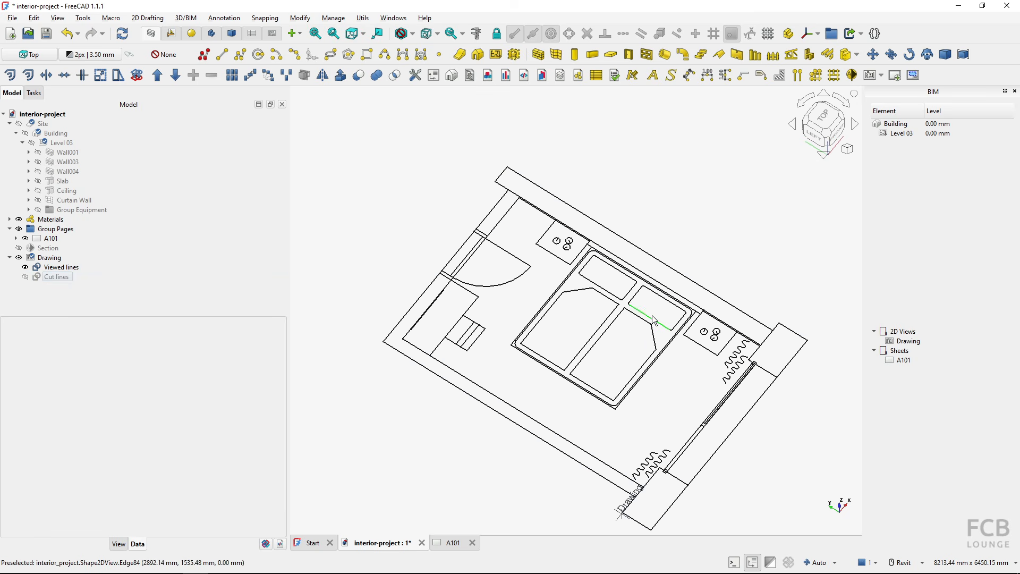
pyautogui.click(25, 277)
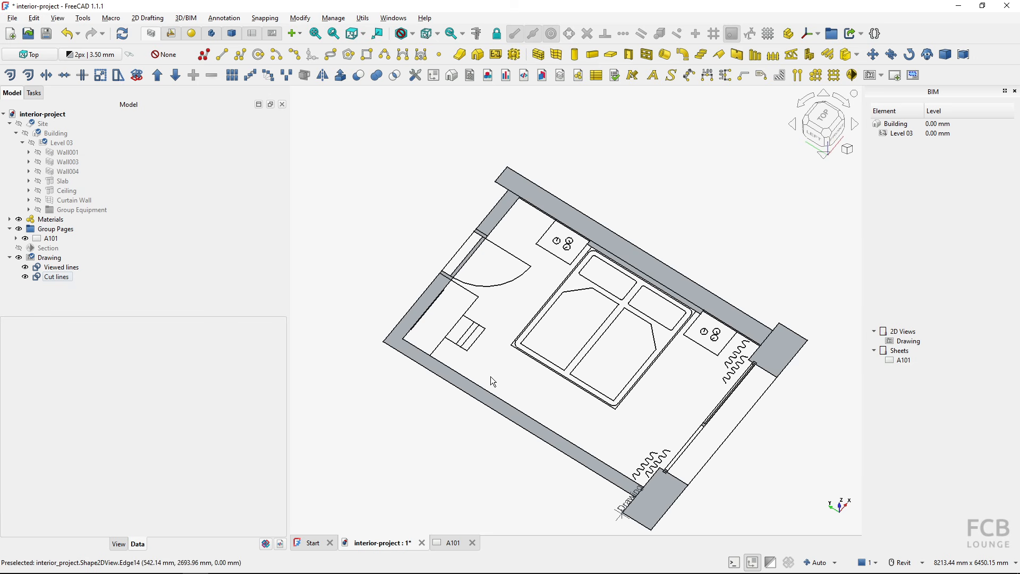
# - Set the line width of the drawing's cut lines to 4, leaving the viewed lines as they are
pyautogui.scroll(5, 453, 372)
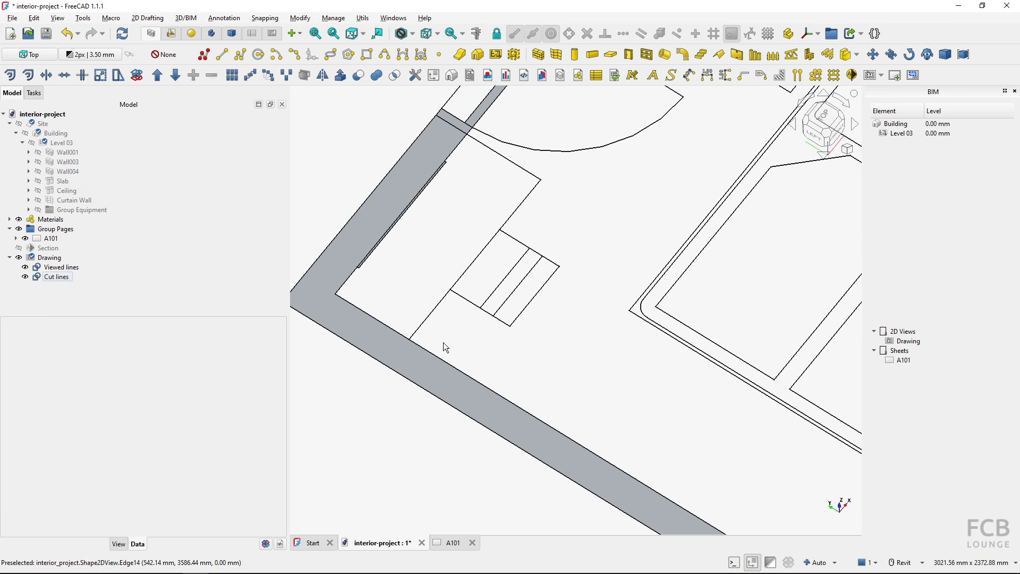
pyautogui.scroll(3, 445, 349)
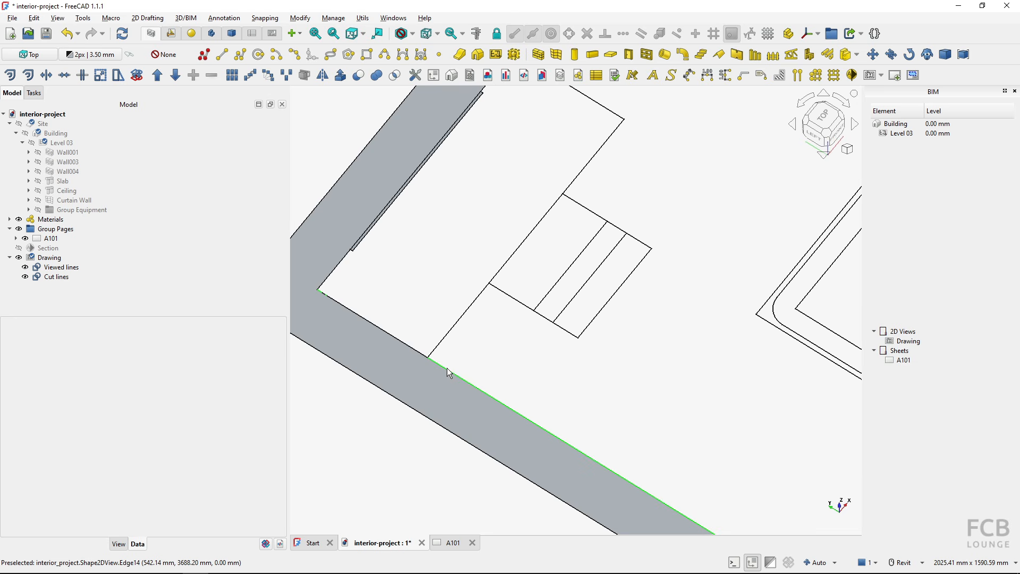
pyautogui.click(65, 270)
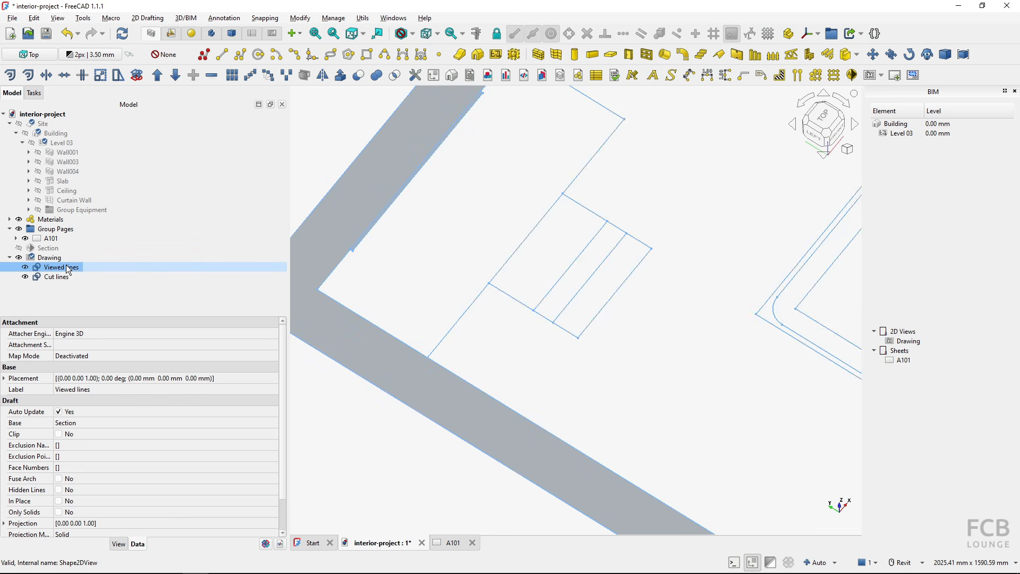
pyautogui.click(119, 546)
pyautogui.click(64, 505)
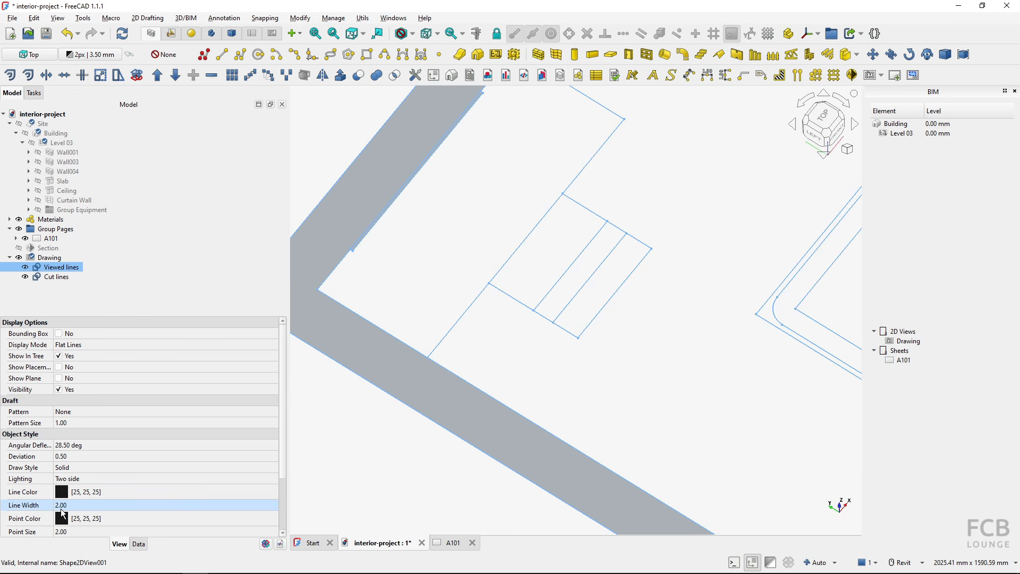
pyautogui.click(55, 276)
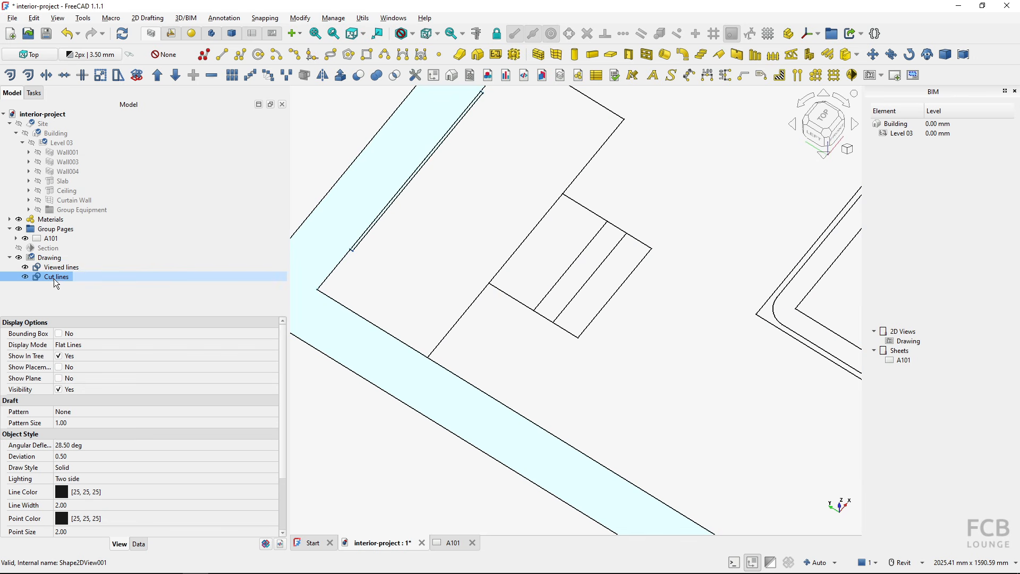
pyautogui.click(53, 505)
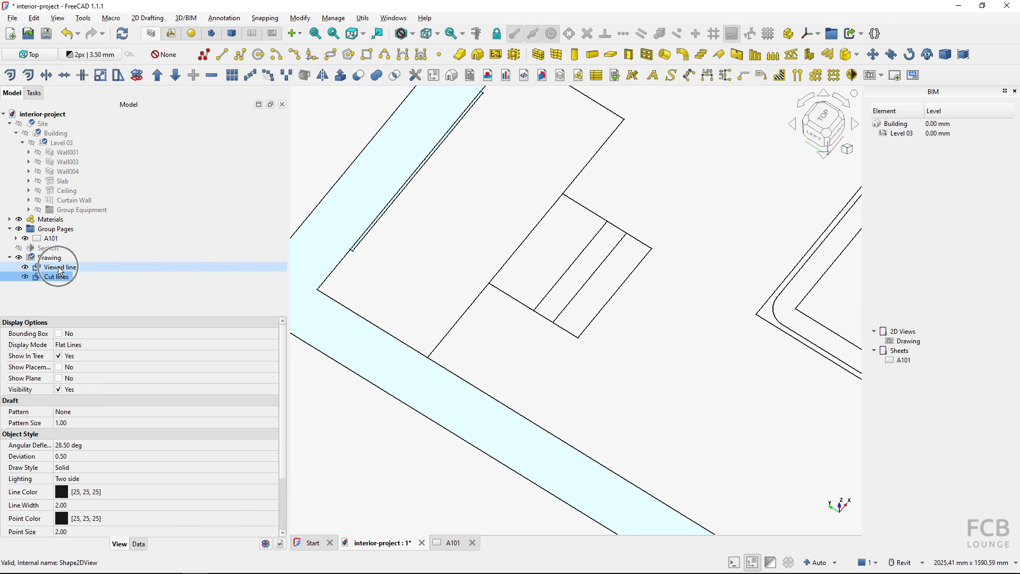
pyautogui.click(82, 507)
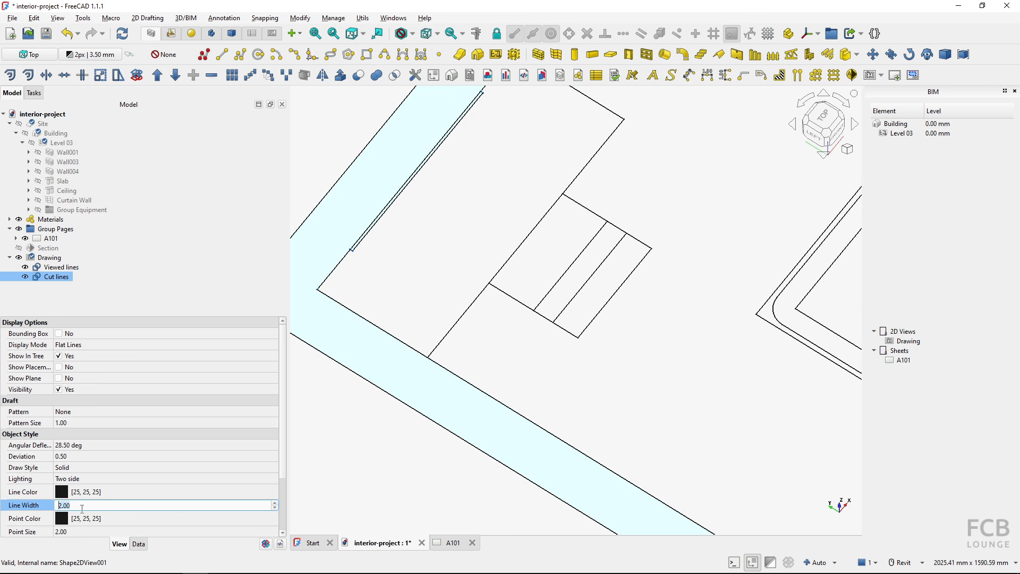
pyautogui.write('4')
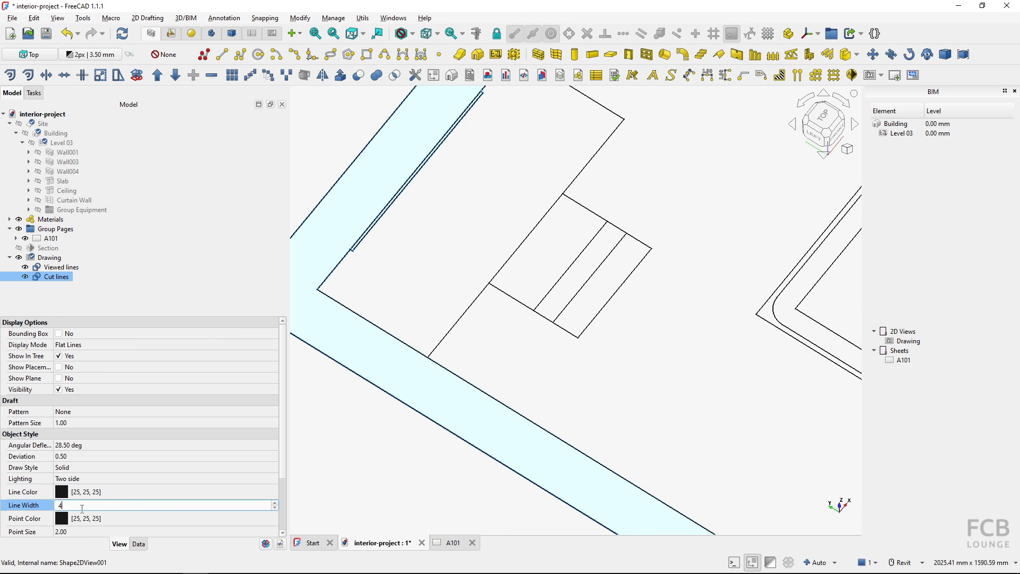
pyautogui.click(343, 483)
# - Check the line weights of the walls and furniture up close and view the whole floor plan from the top
pyautogui.scroll(1, 353, 253)
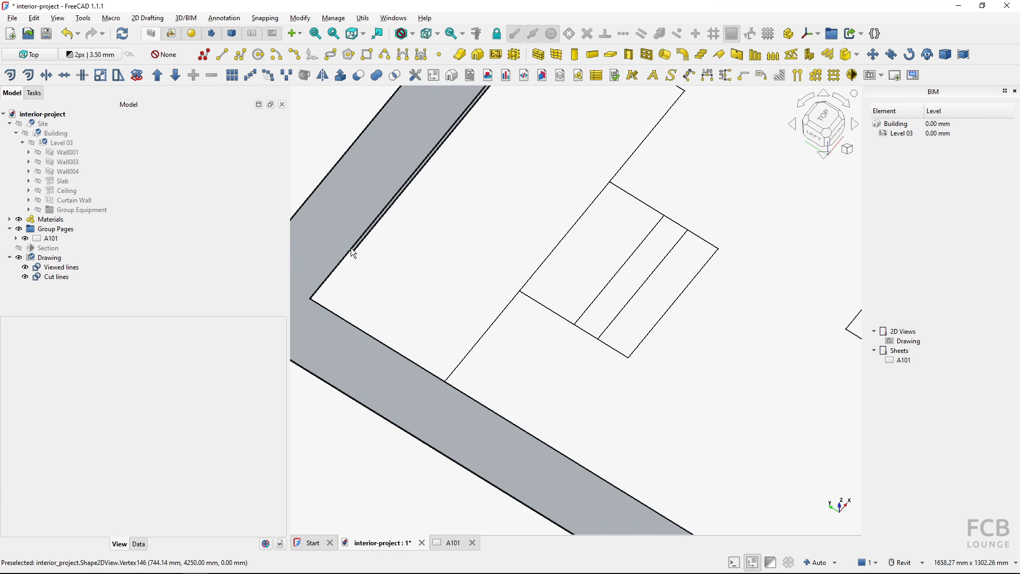
pyautogui.scroll(1, 353, 252)
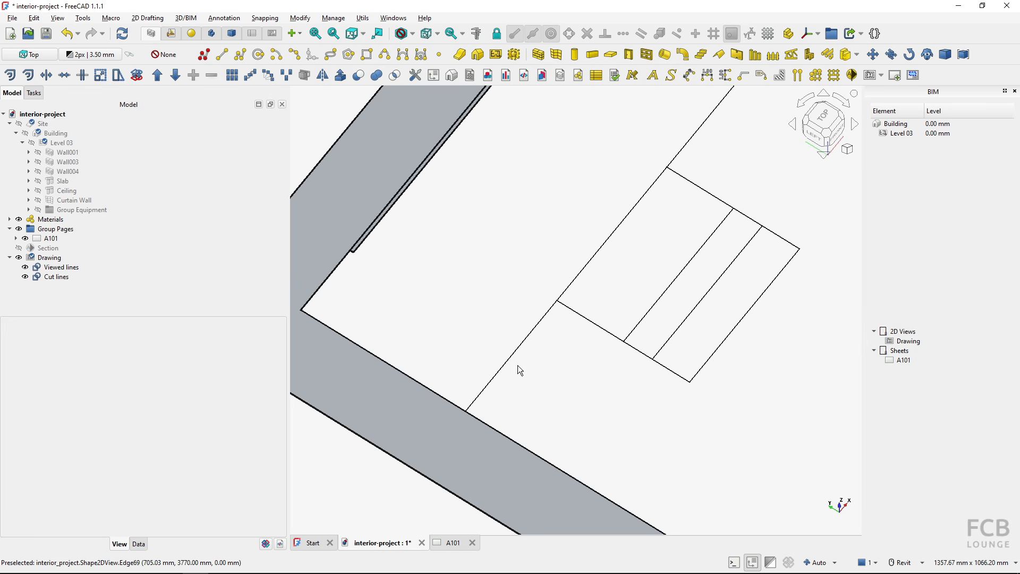
pyautogui.scroll(-2, 547, 371)
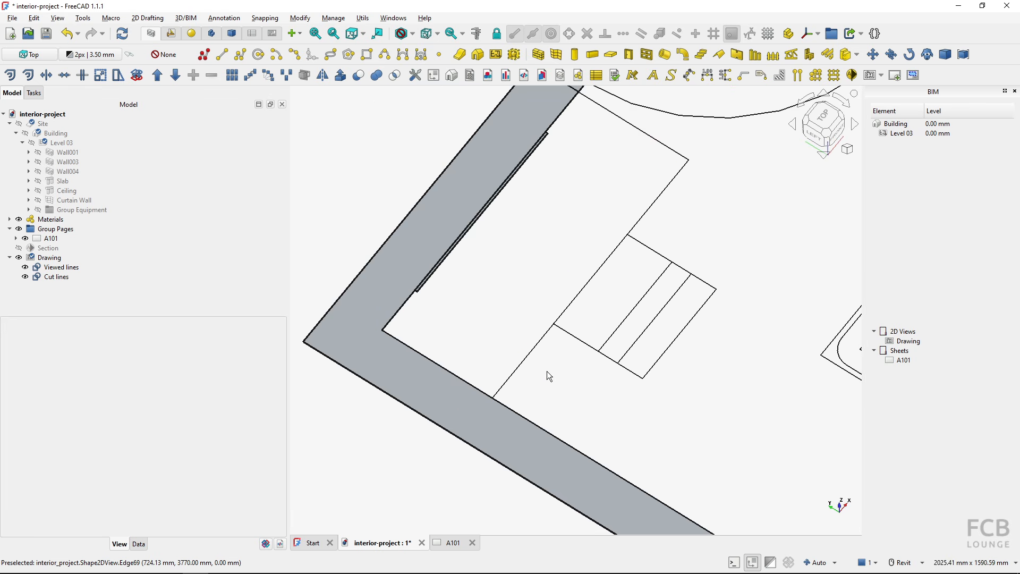
pyautogui.scroll(-4, 547, 371)
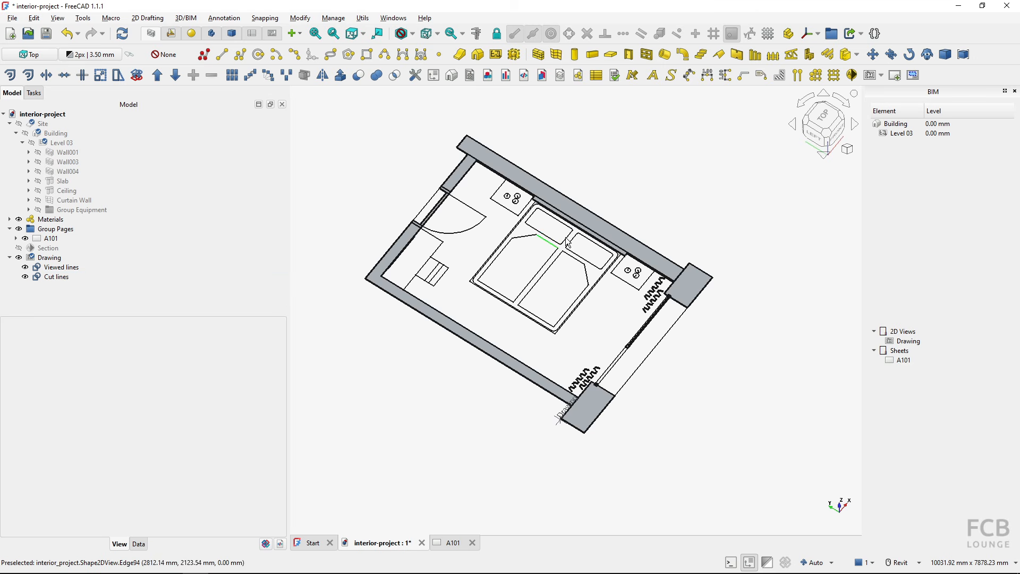
pyautogui.press('1')
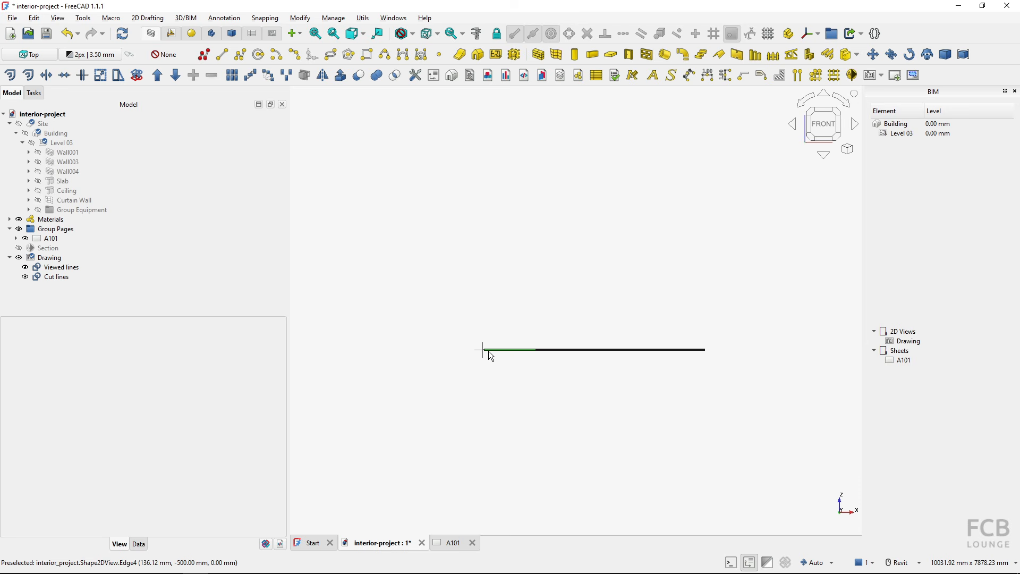
pyautogui.press('2')
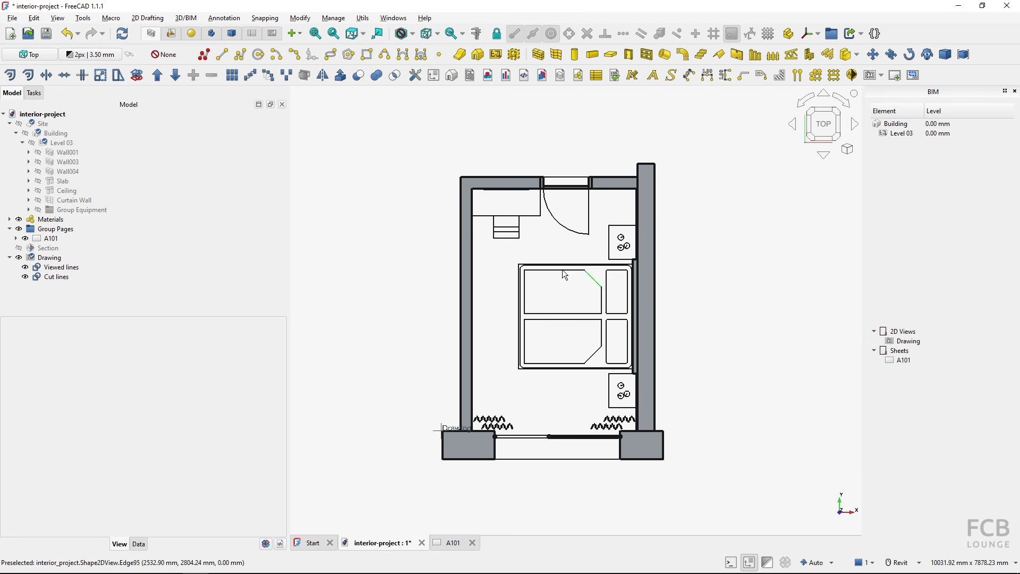
pyautogui.scroll(1, 535, 412)
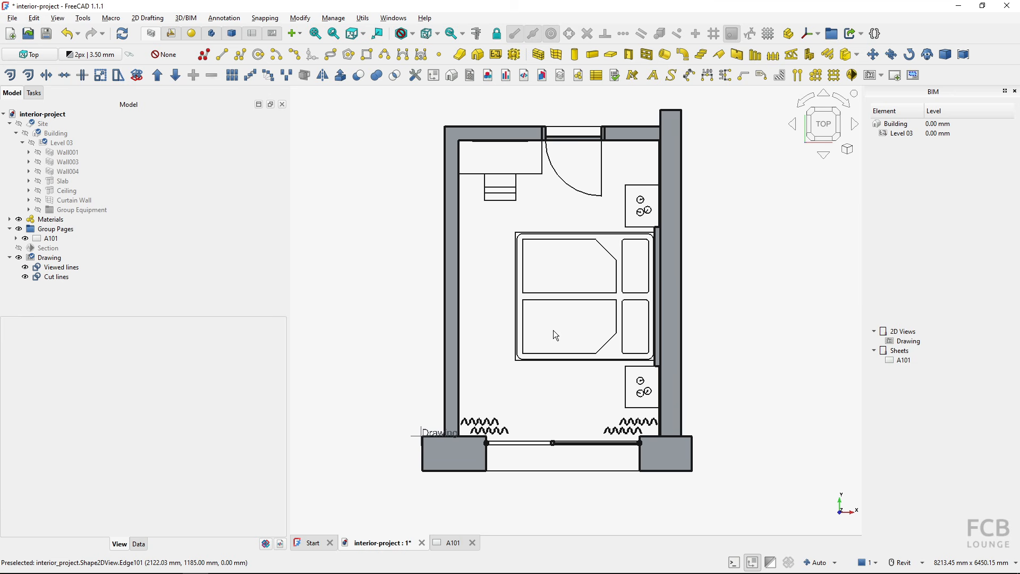
# - Place the 2D drawing as a view on sheet A101 and select the placed view
pyautogui.click(447, 543)
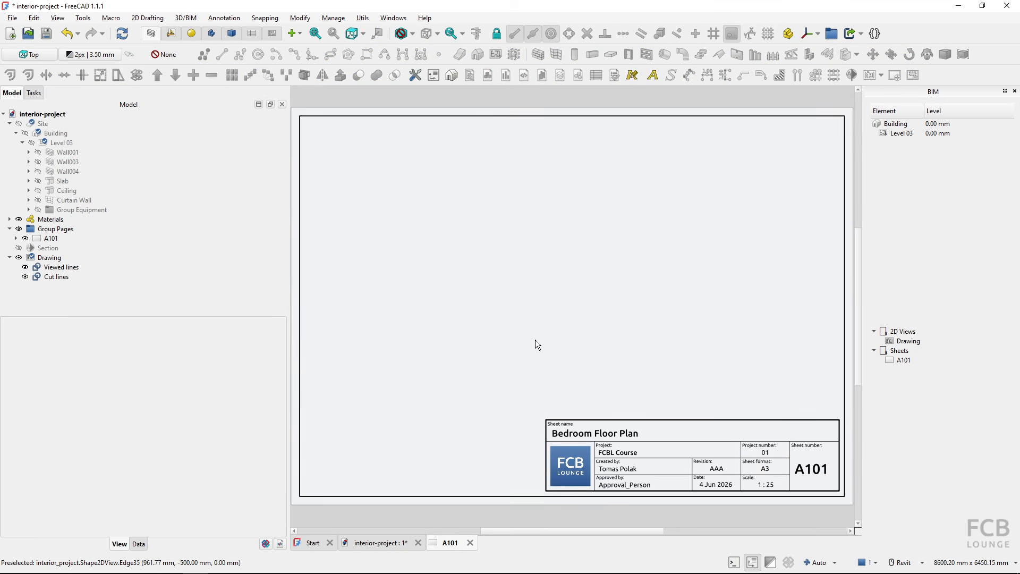
pyautogui.click(365, 545)
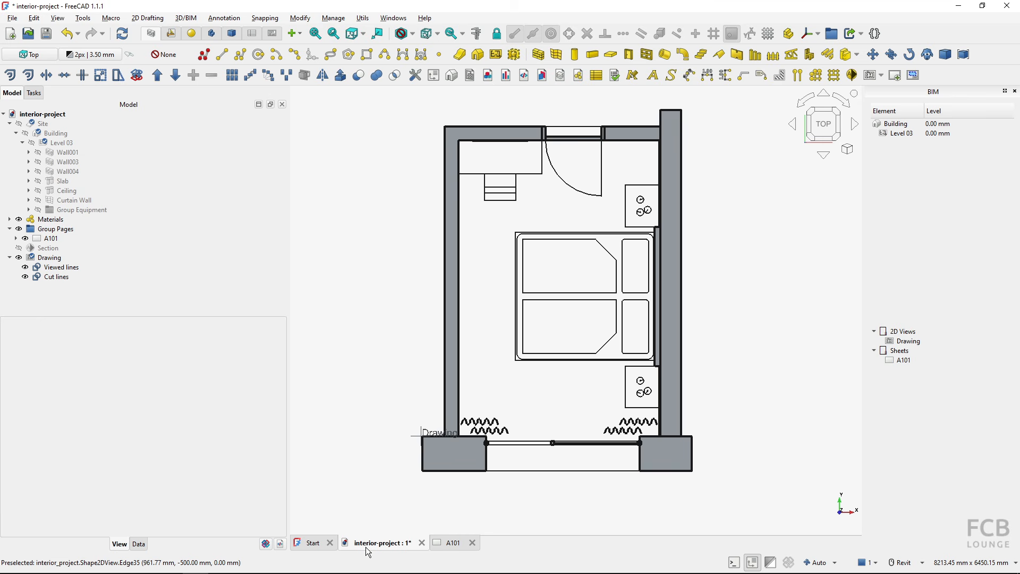
pyautogui.click(65, 261)
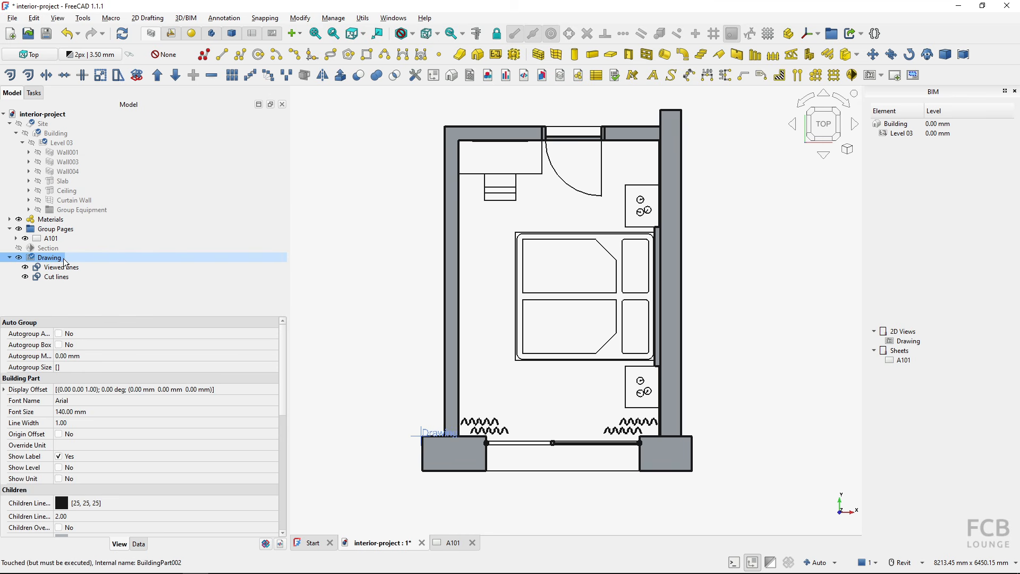
pyautogui.click(913, 76)
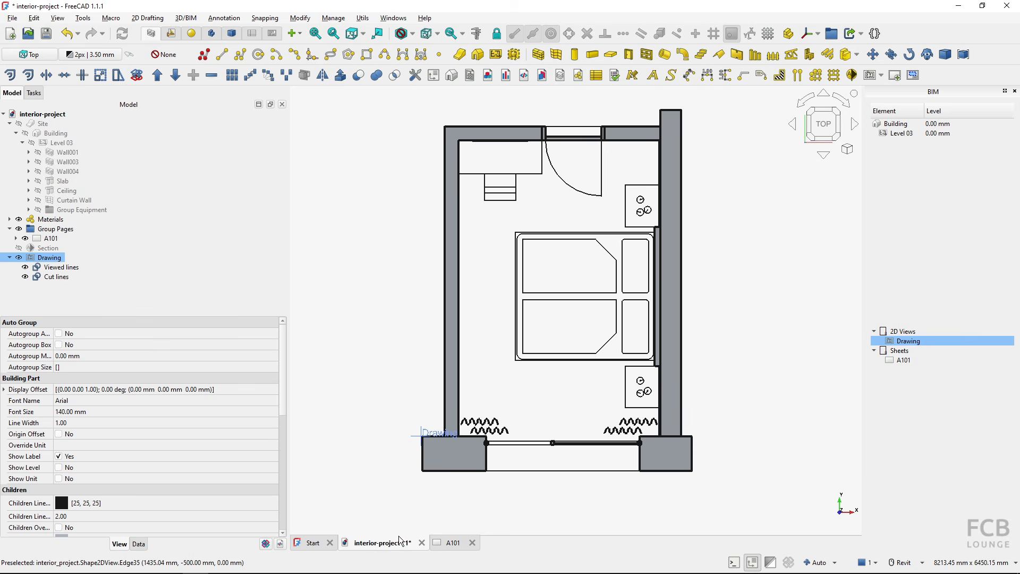
pyautogui.click(450, 543)
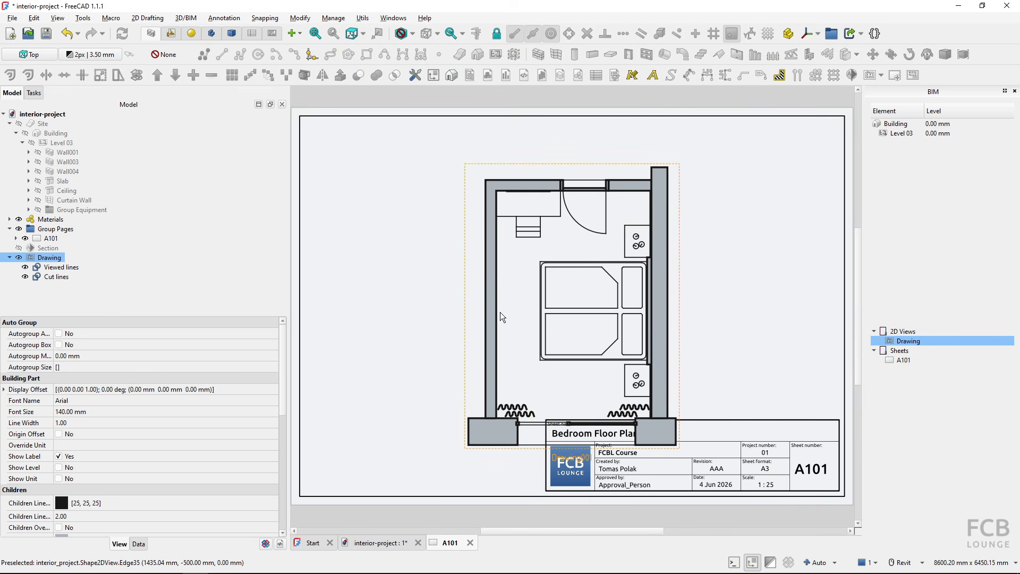
pyautogui.click(496, 339)
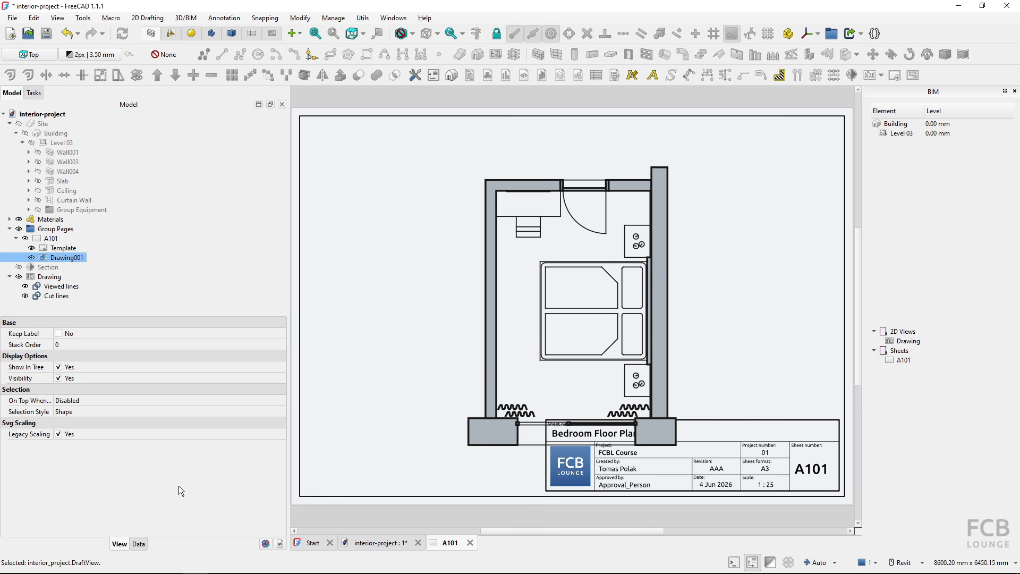
# - Move the floor plan view clear of the title block to about X 115 mm, Y 180 mm and lock its position
pyautogui.click(140, 544)
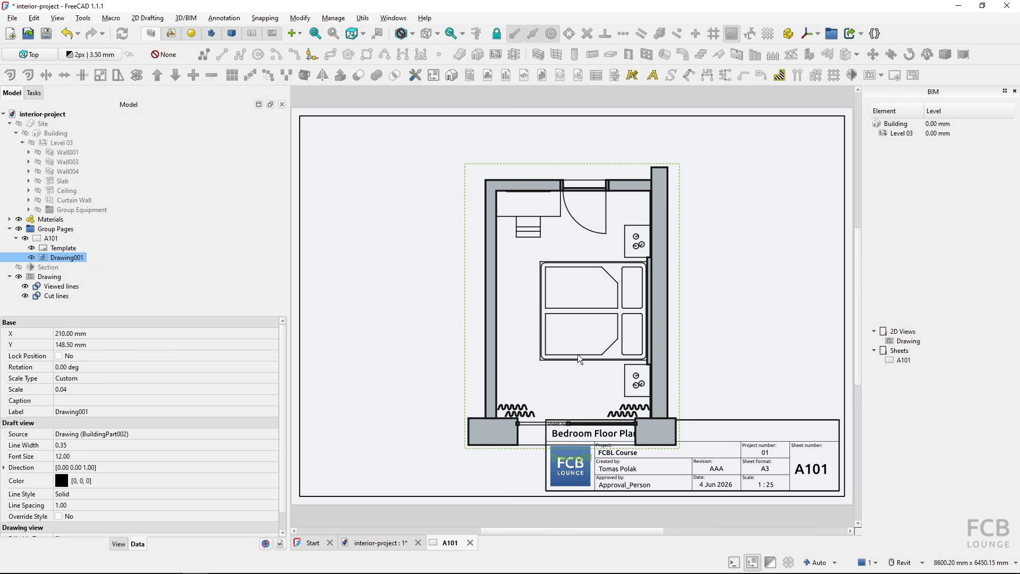
pyautogui.moveTo(578, 354); pyautogui.dragTo(449, 309)
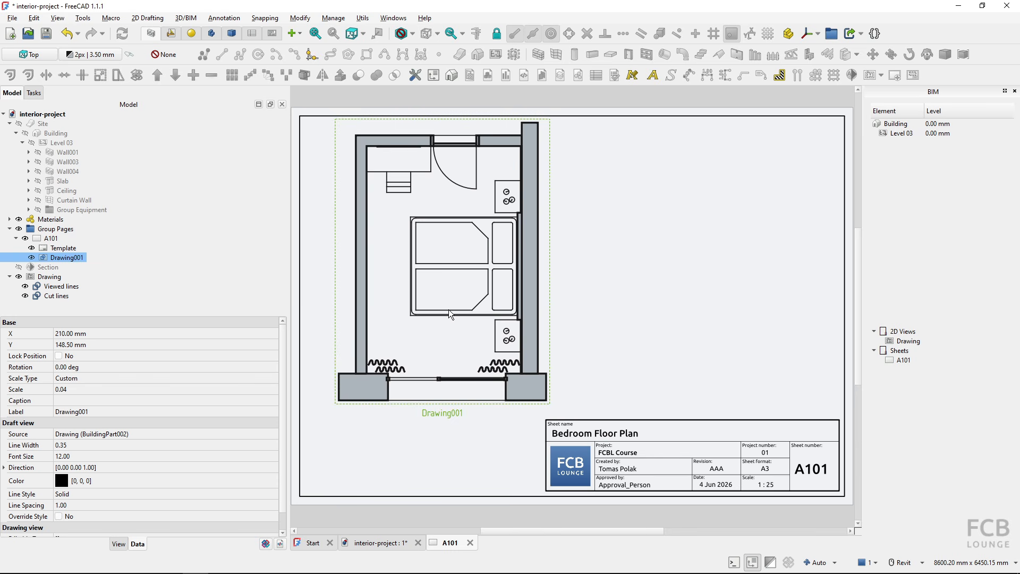
pyautogui.moveTo(449, 309); pyautogui.dragTo(452, 311)
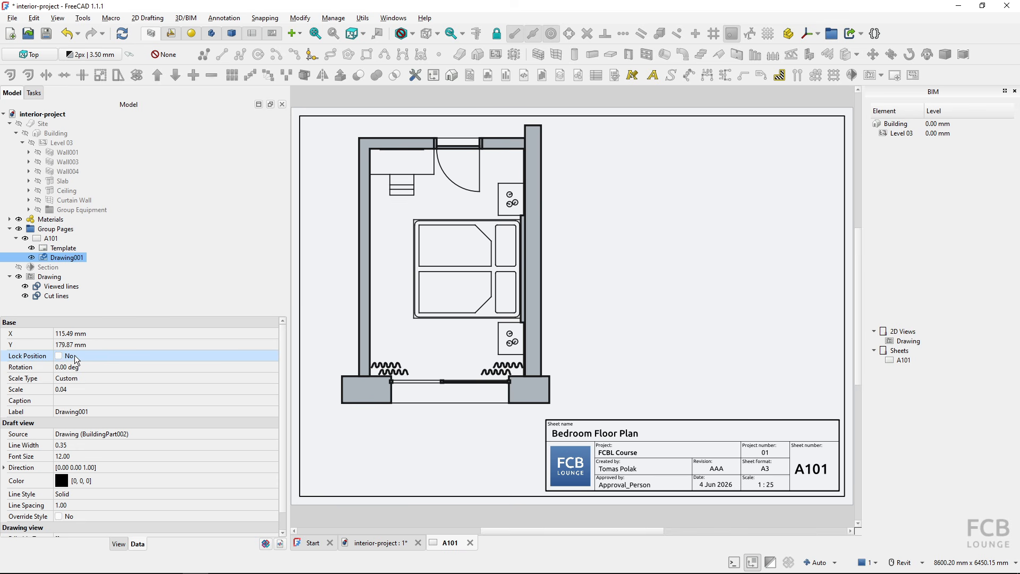
pyautogui.click(59, 359)
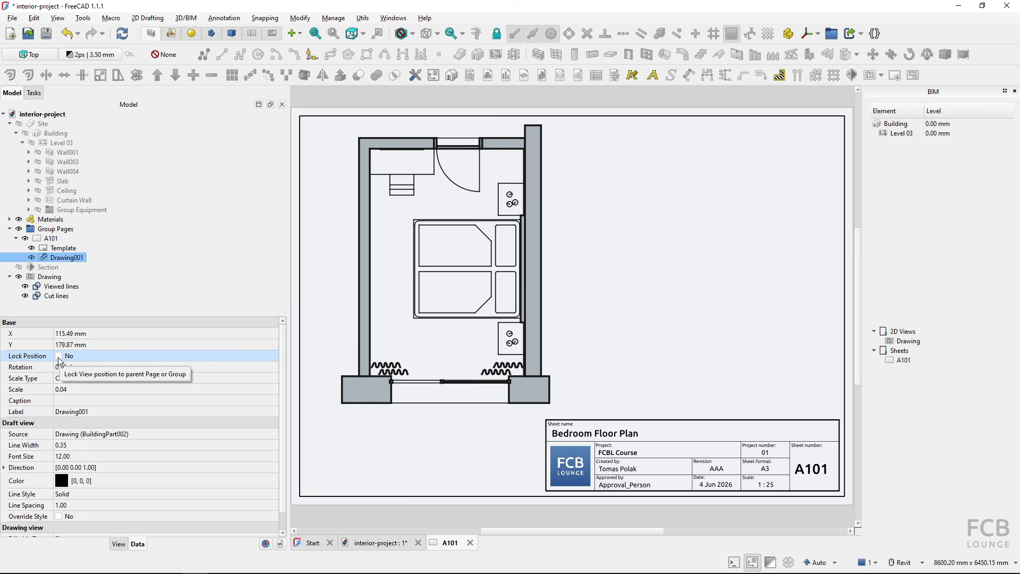
pyautogui.click(58, 360)
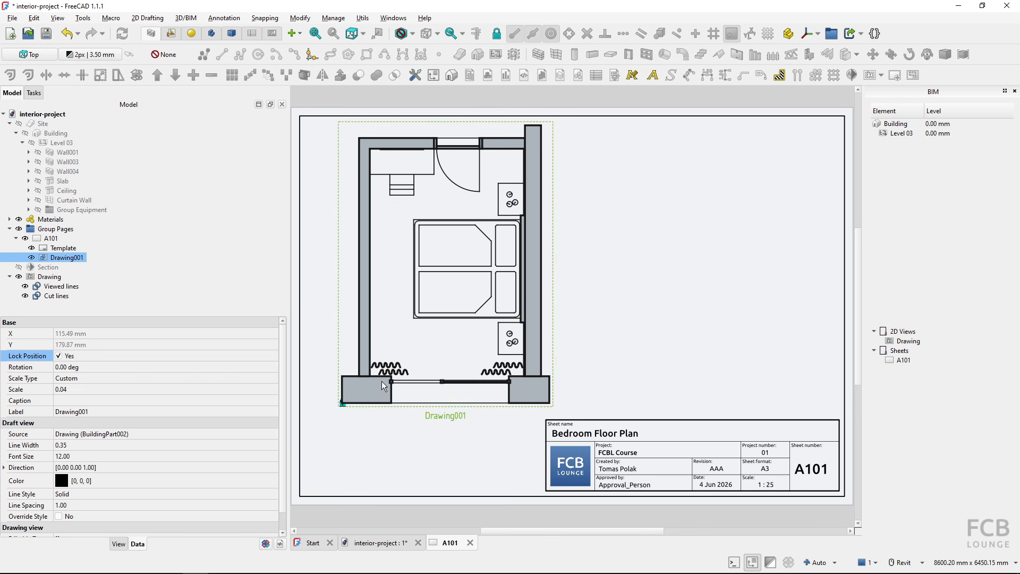
# - Compare the line width property of the placed sheet view with the line width of the viewed lines in the model
pyautogui.scroll(5, 386, 376)
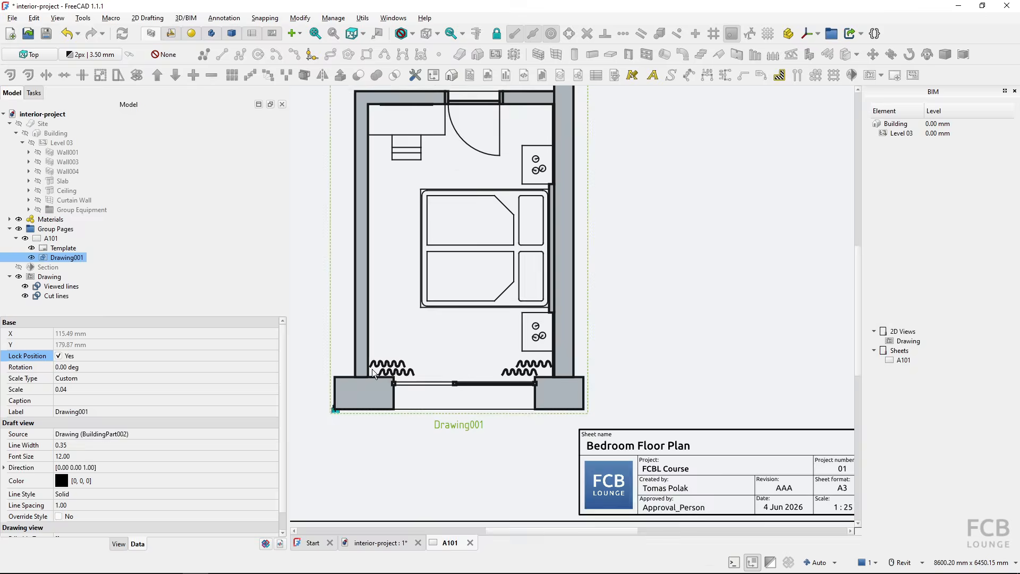
pyautogui.moveTo(407, 415); pyautogui.dragTo(410, 427, button='middle')
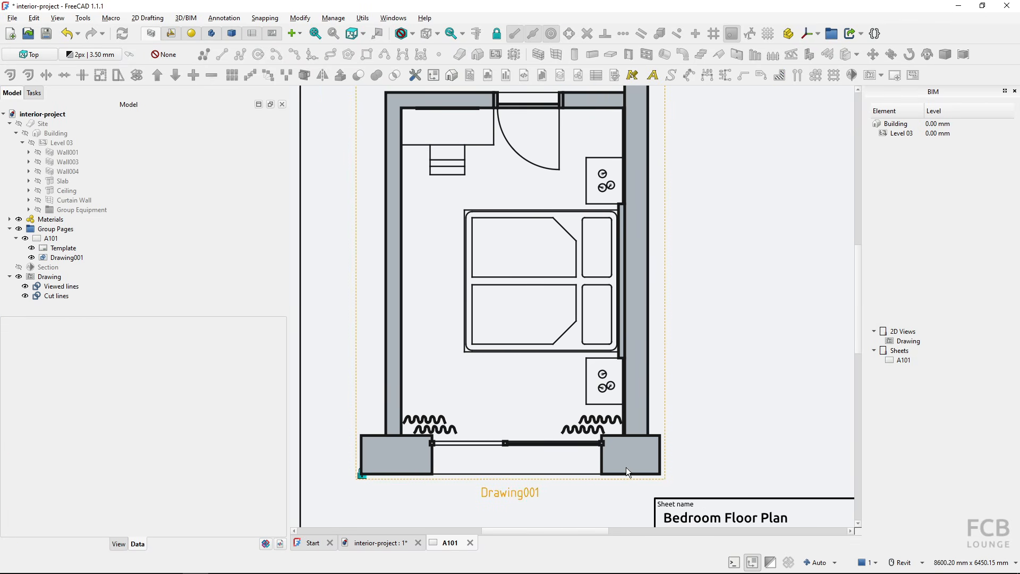
pyautogui.click(519, 405)
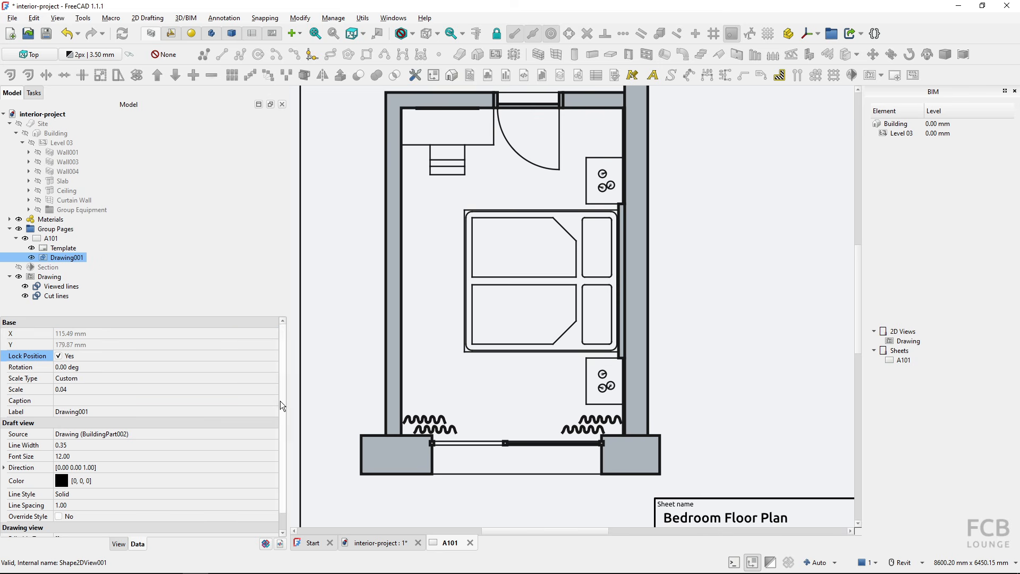
pyautogui.scroll(-1, 281, 402)
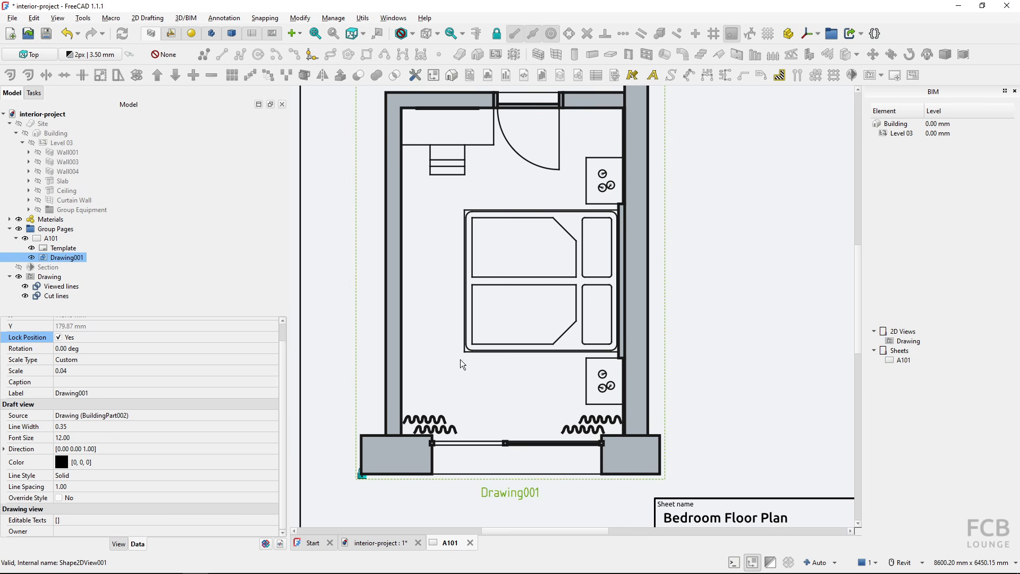
pyautogui.click(374, 542)
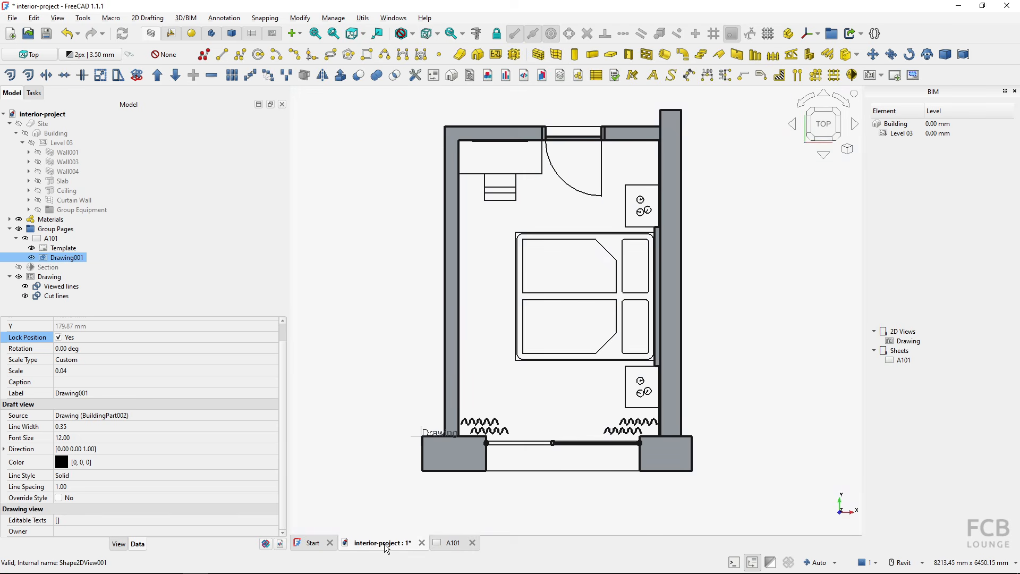
pyautogui.click(531, 361)
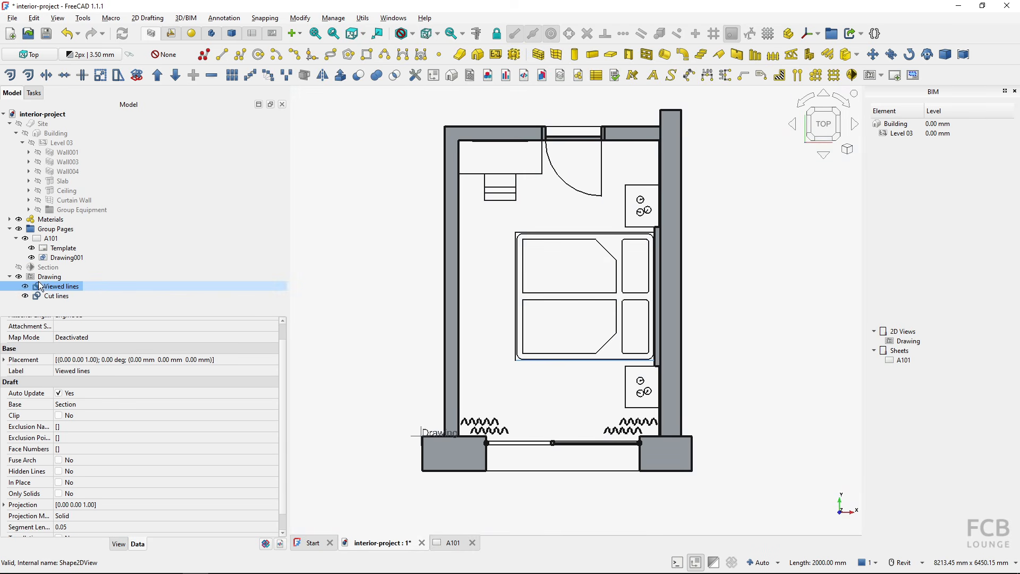
pyautogui.click(121, 544)
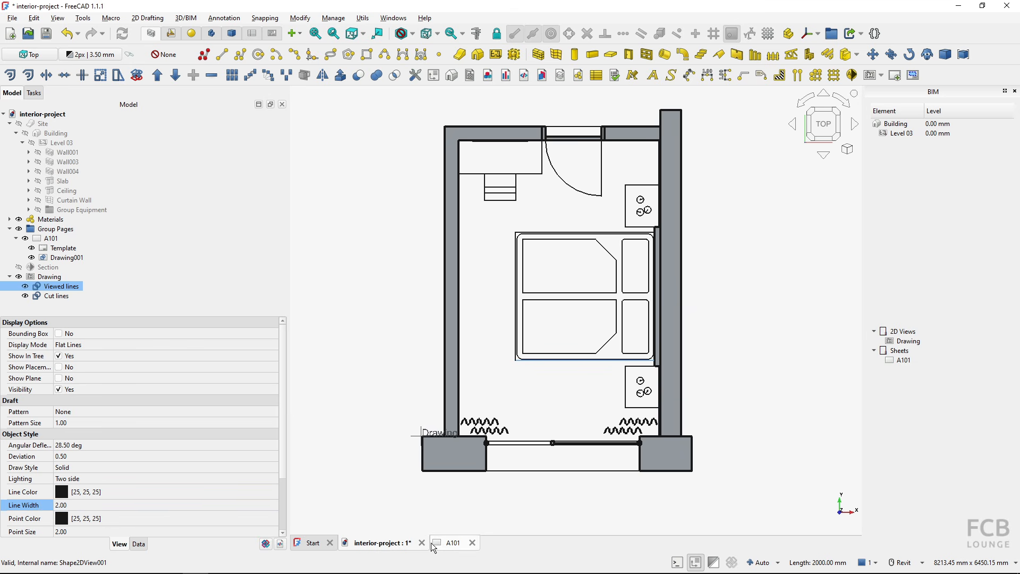
pyautogui.click(448, 544)
# - Try a line width of 0.25 for the floor plan view on sheet A101
pyautogui.click(404, 439)
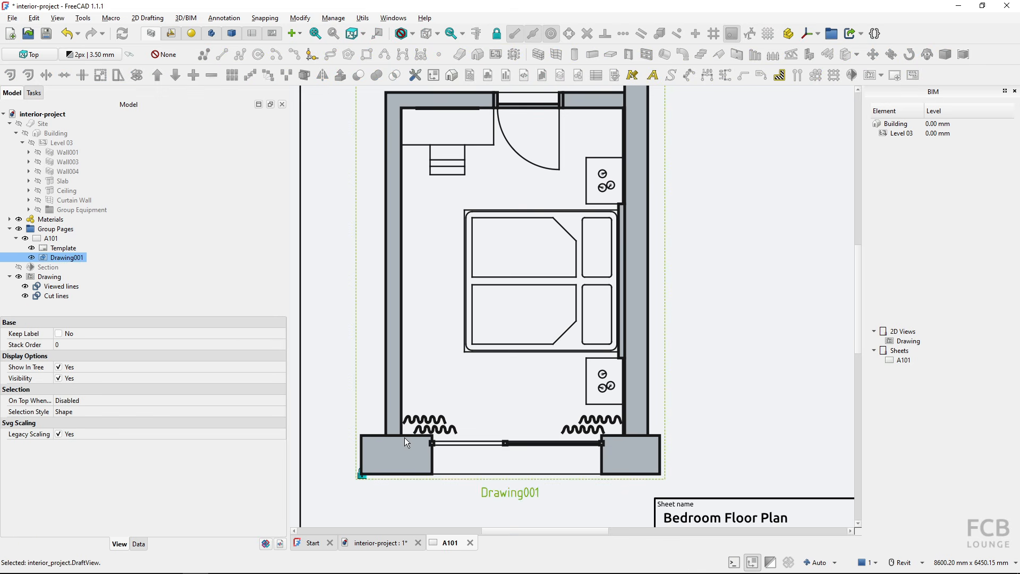
pyautogui.click(139, 543)
pyautogui.click(60, 429)
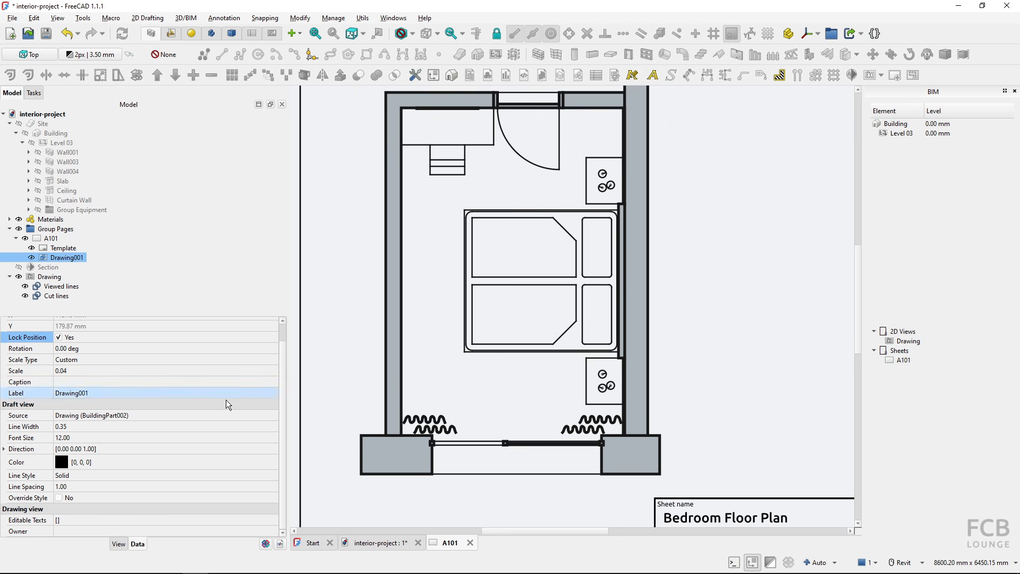
pyautogui.click(62, 429)
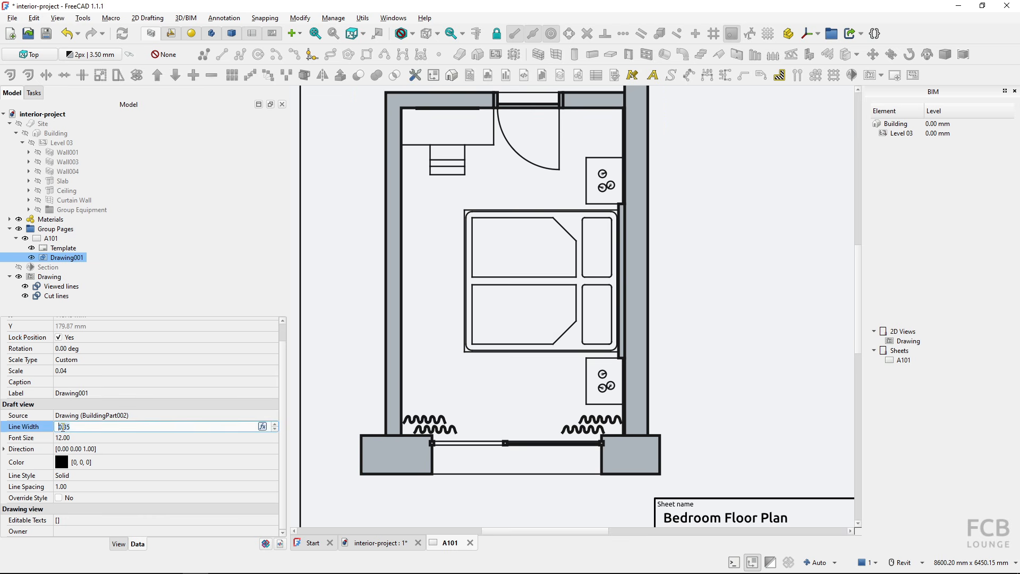
pyautogui.click(62, 427)
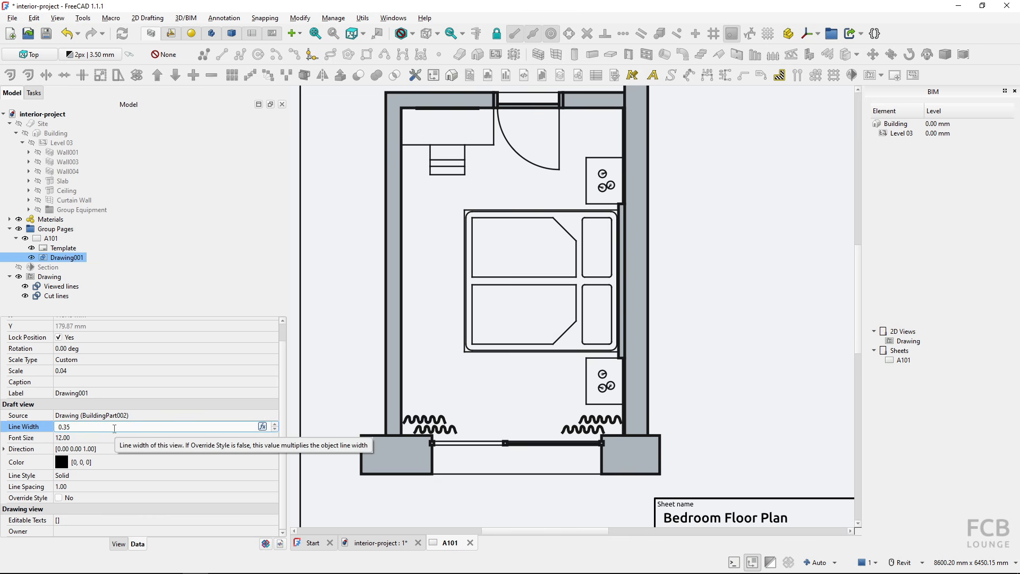
pyautogui.write('2')
pyautogui.press('Return')
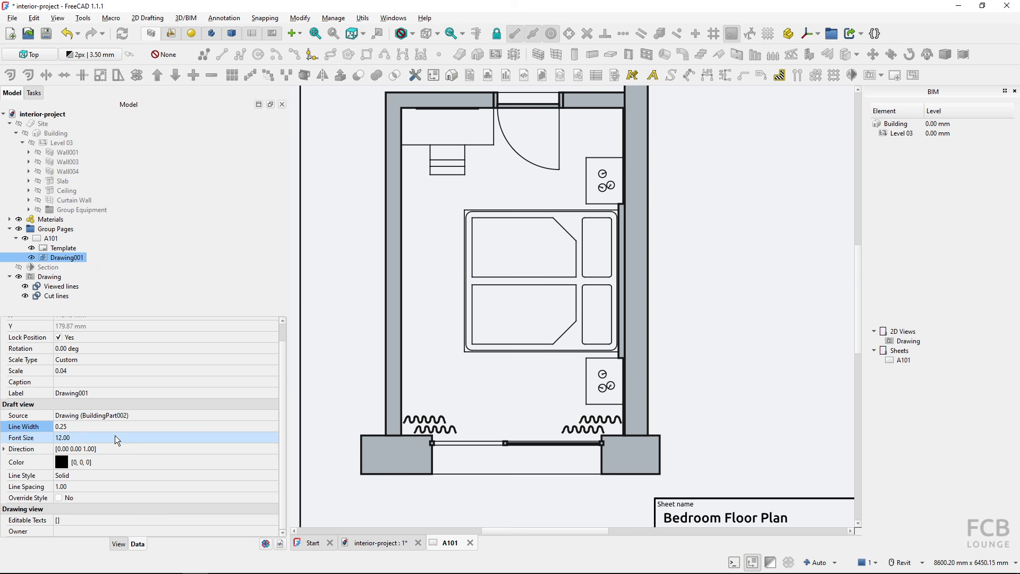
pyautogui.click(419, 385)
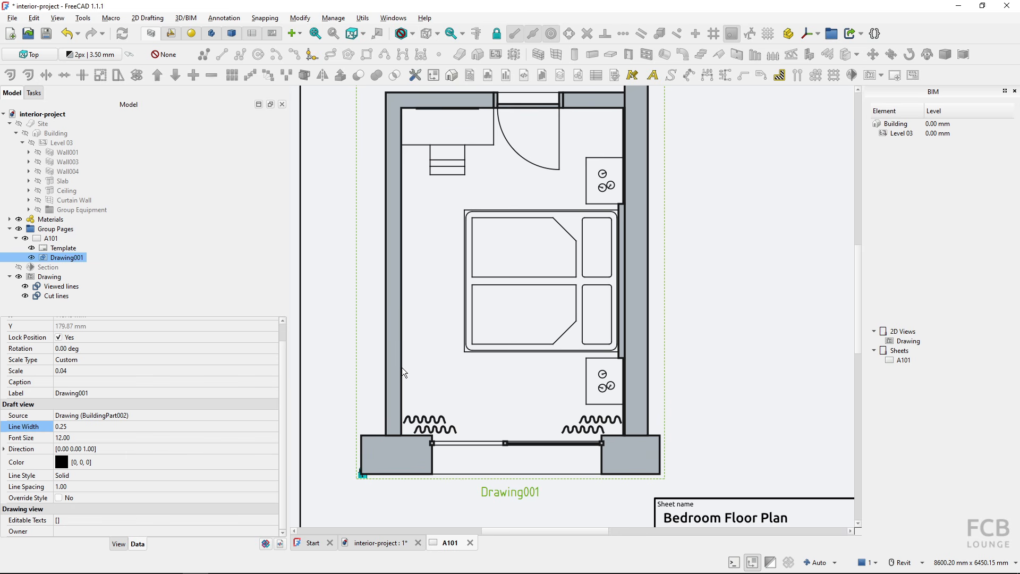
# - Try a thinner line width of 0.15 for the floor plan view and inspect the line weights on the sheet
pyautogui.click(62, 427)
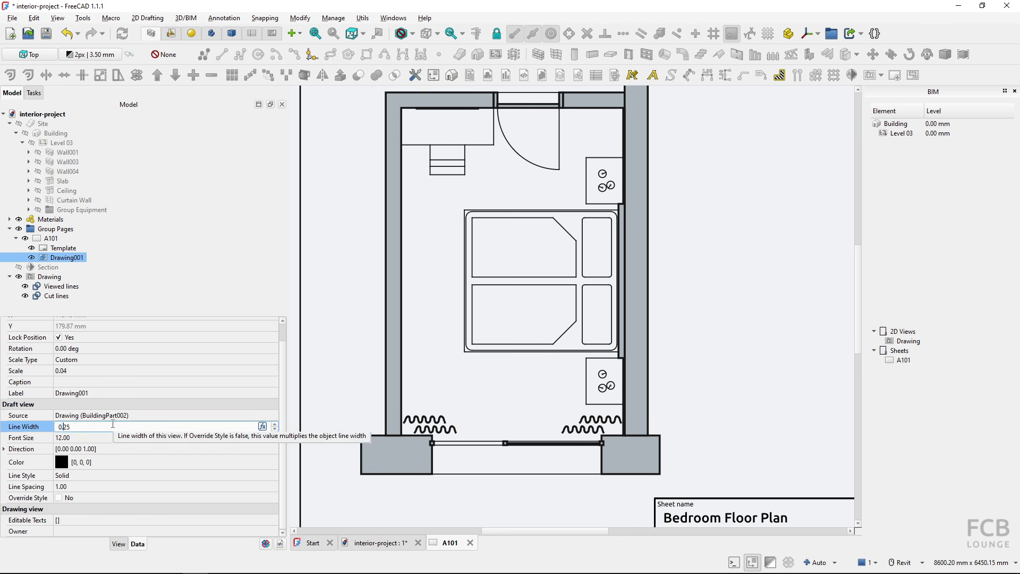
pyautogui.press('Delete')
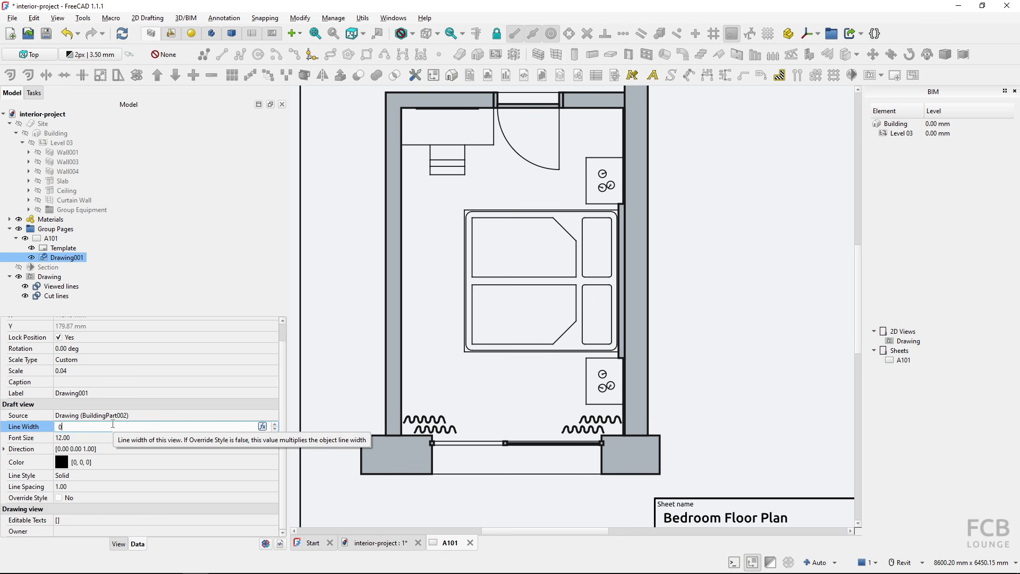
pyautogui.press('Return')
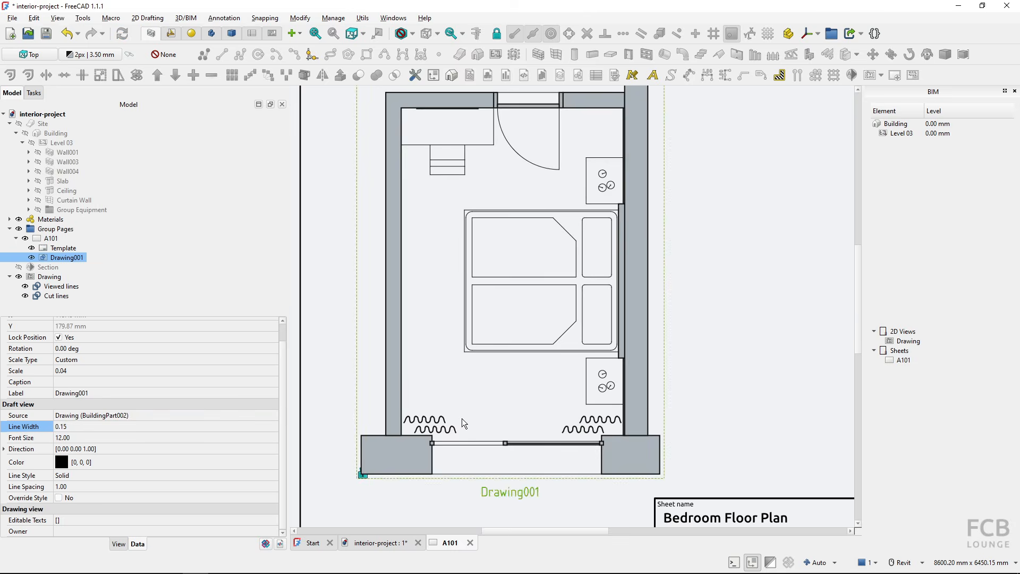
pyautogui.scroll(-2, 462, 419)
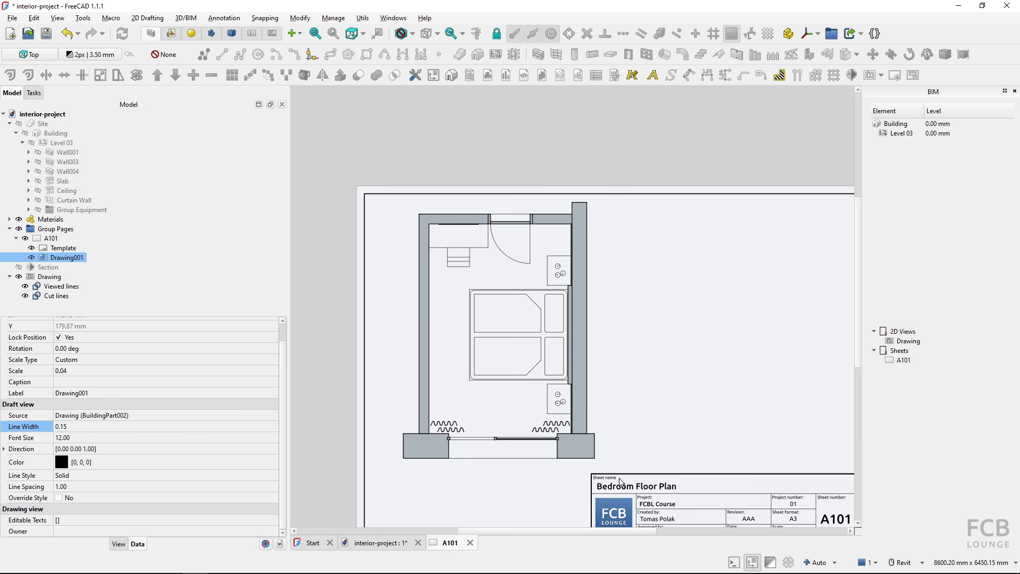
pyautogui.scroll(4, 525, 454)
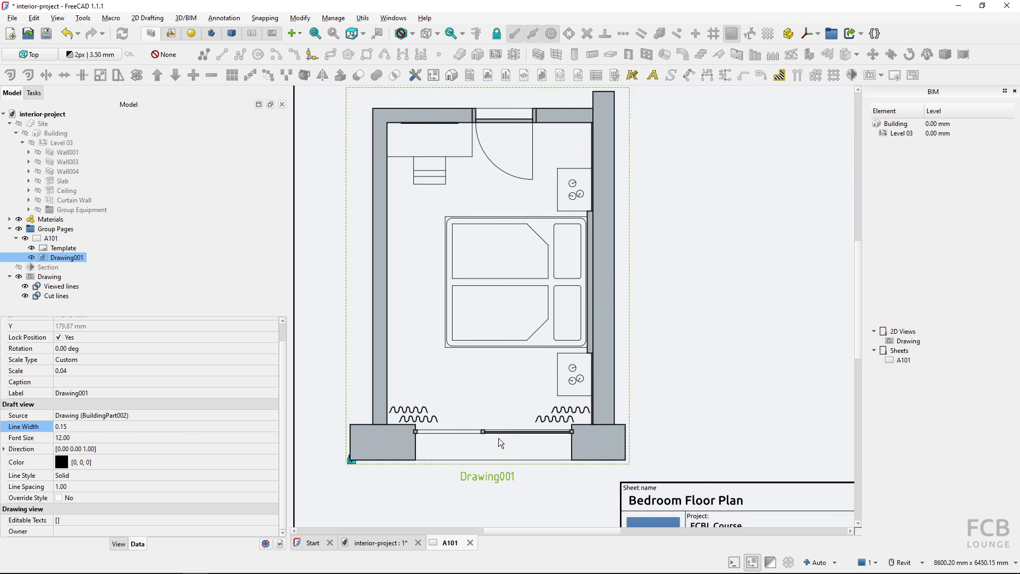
# - Set the floor plan view's line width to 0.20 and check its appearance beside the title block
pyautogui.click(67, 427)
pyautogui.click(67, 427)
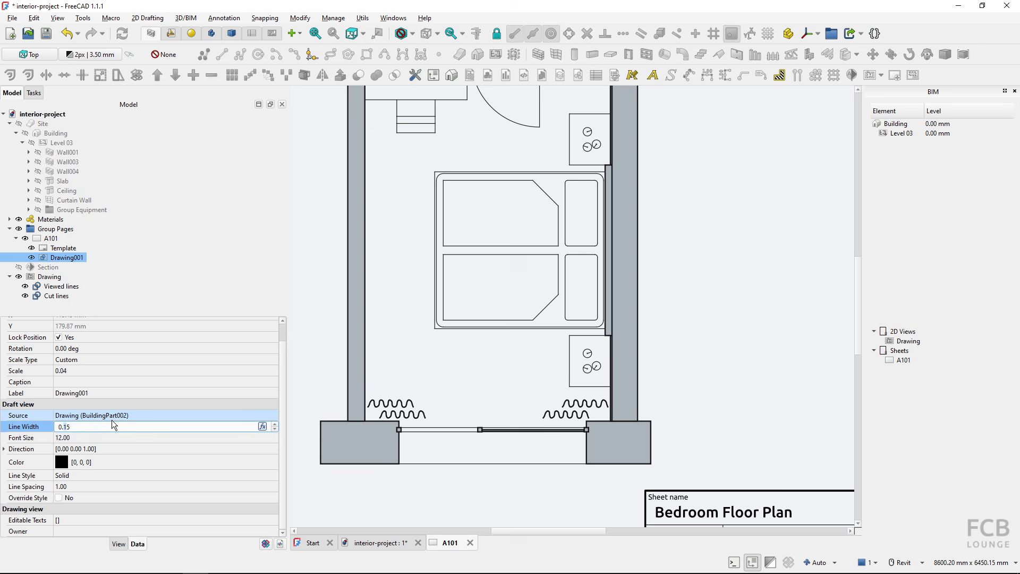
pyautogui.press('Delete')
pyautogui.press('BackSpace')
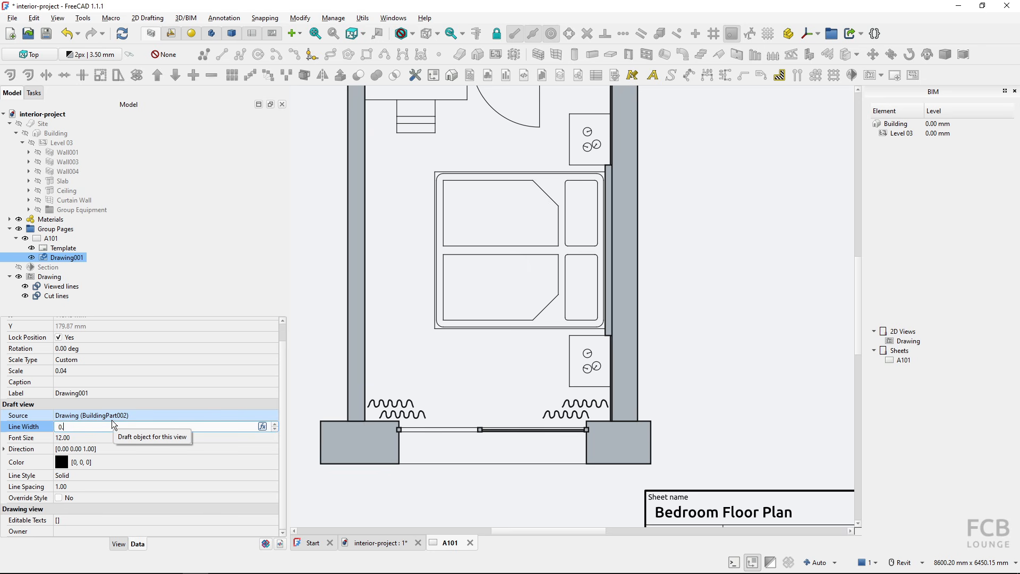
pyautogui.write('20')
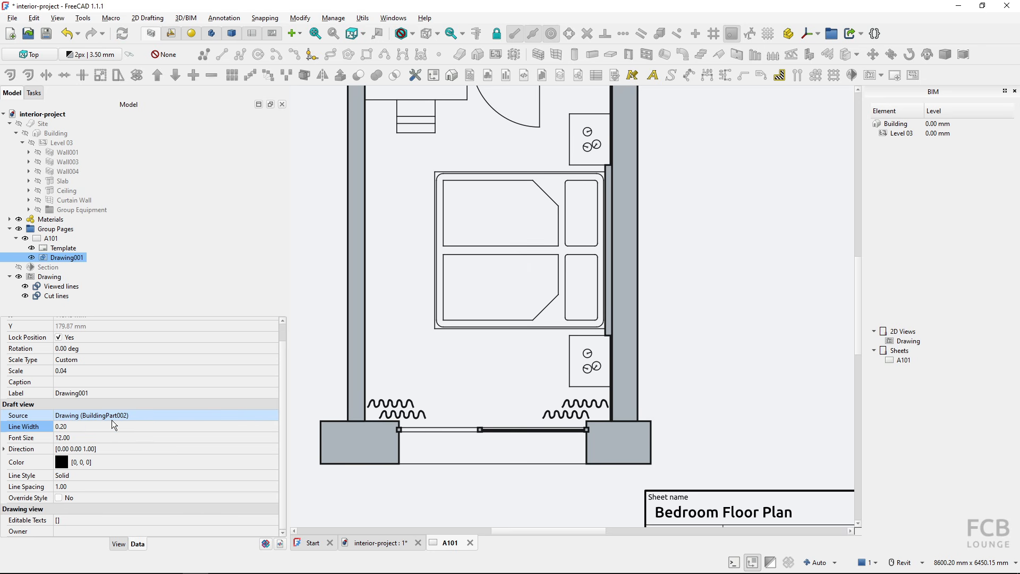
pyautogui.click(411, 414)
pyautogui.click(457, 330)
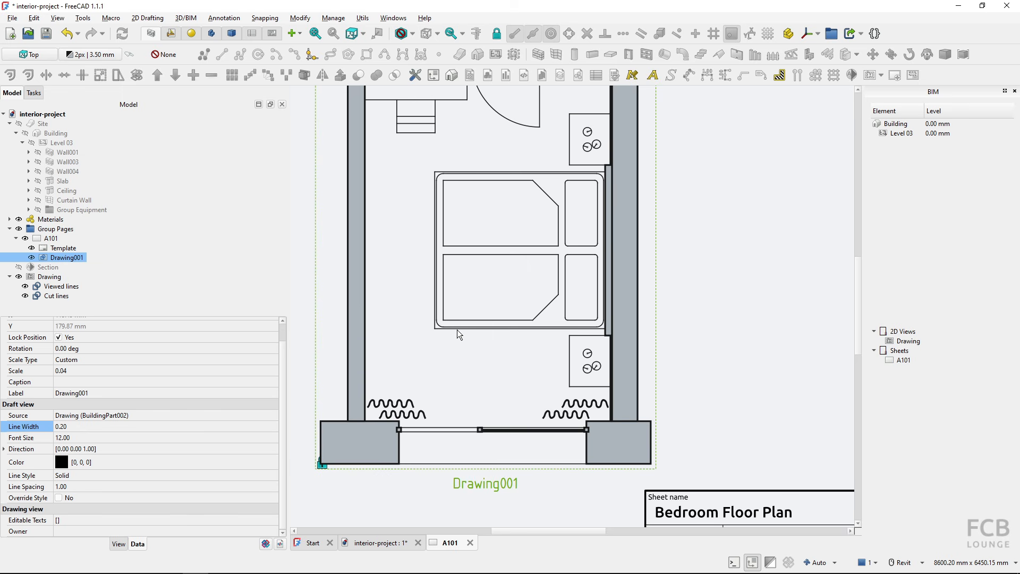
pyautogui.press('ctrl')
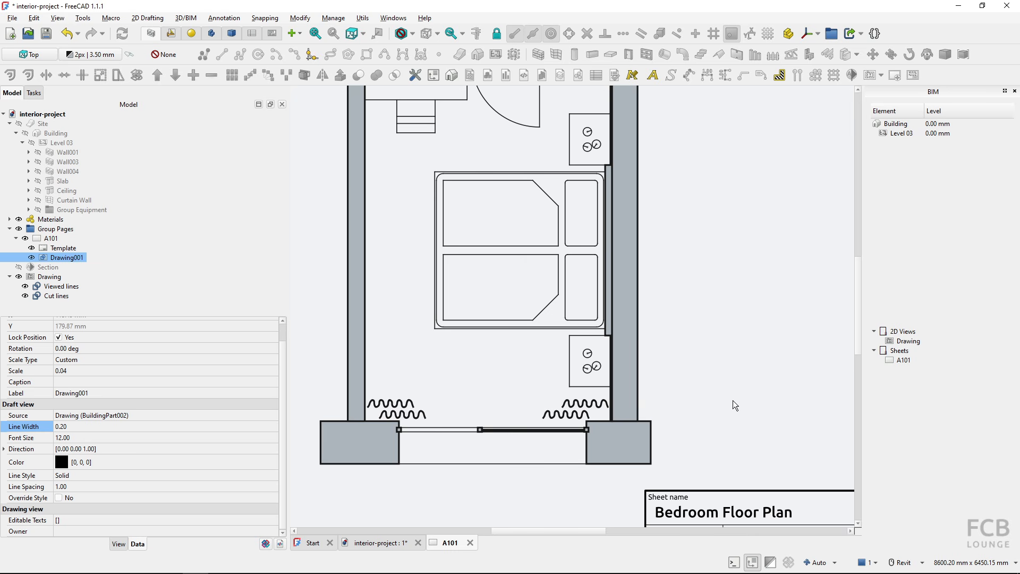
pyautogui.scroll(-2, 733, 400)
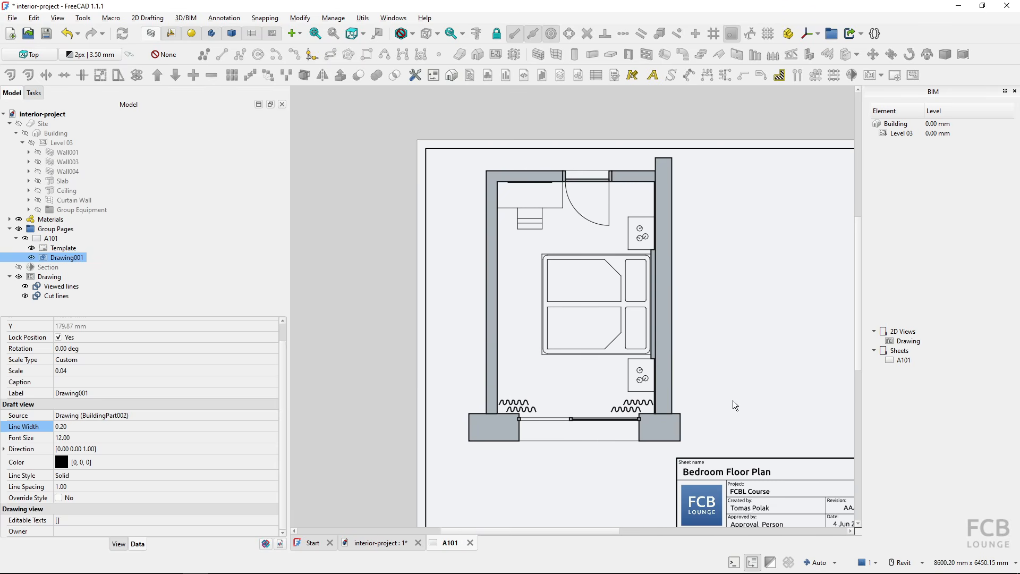
pyautogui.moveTo(703, 384); pyautogui.dragTo(631, 370, button='middle')
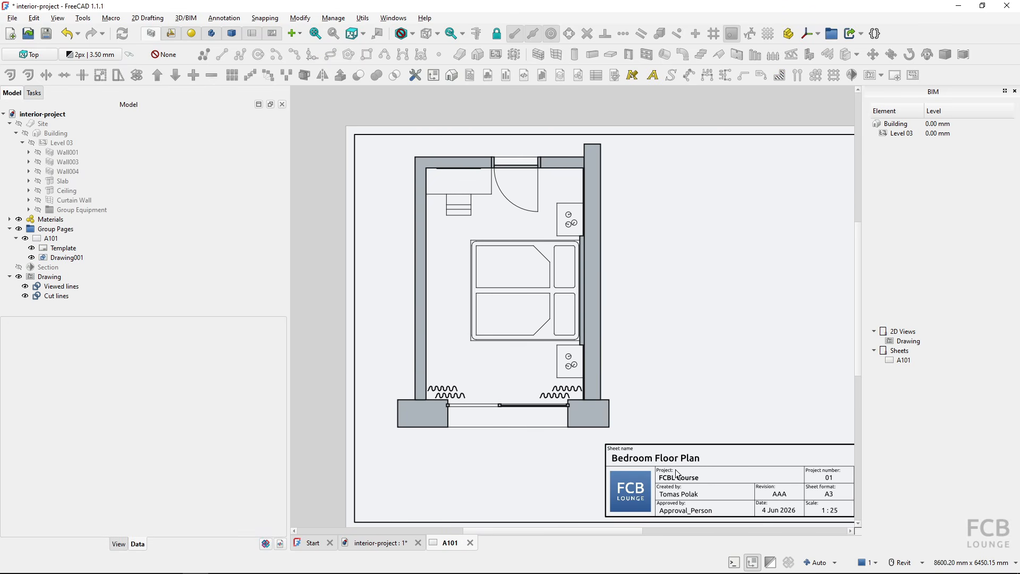
# - Compare the window area of the model drawing and sheet view with the reference plan in FCB_Lounge_Interior_Design_Course.pdf, and return to the model view
pyautogui.click(389, 545)
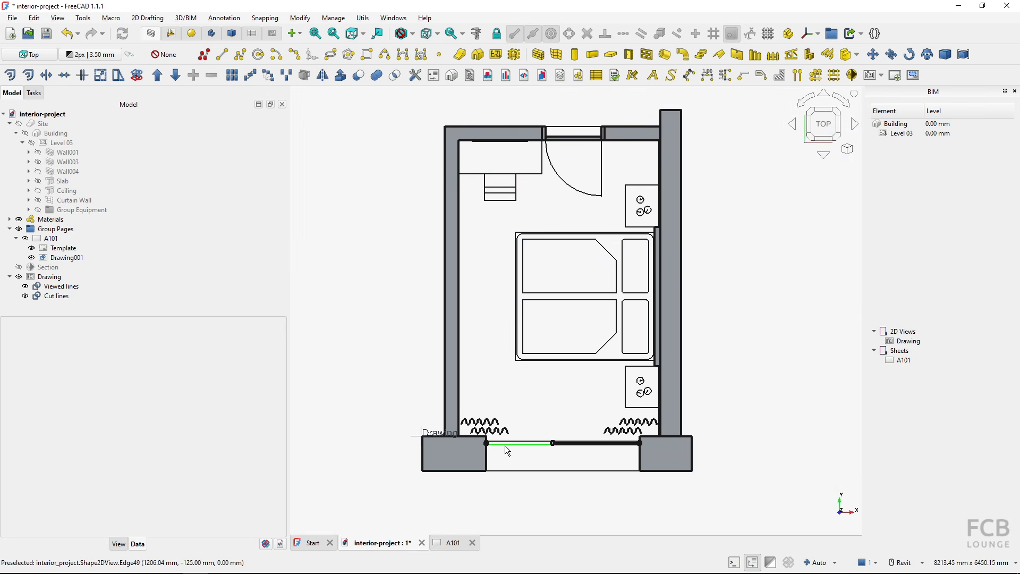
pyautogui.click(447, 545)
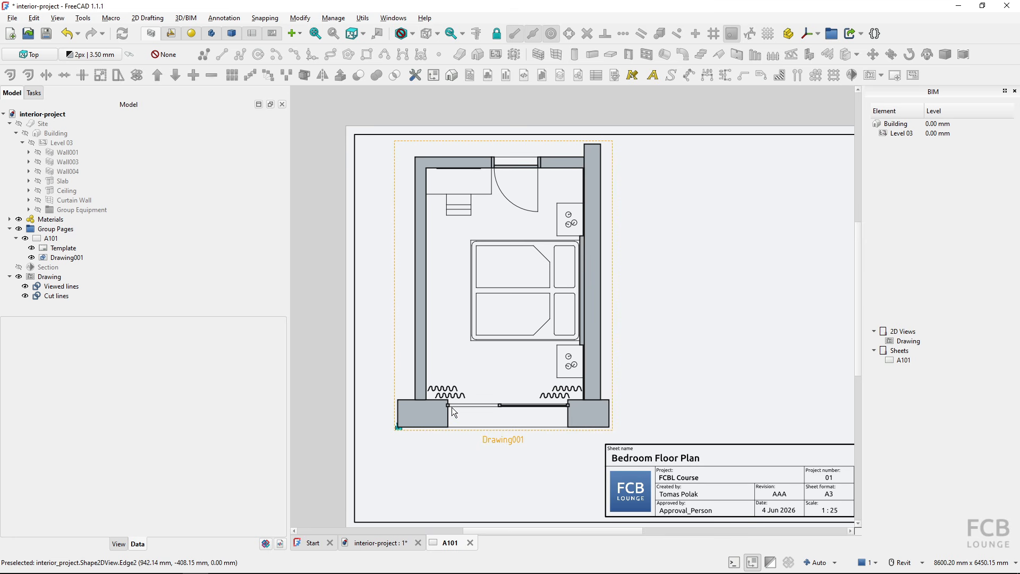
pyautogui.scroll(2, 453, 411)
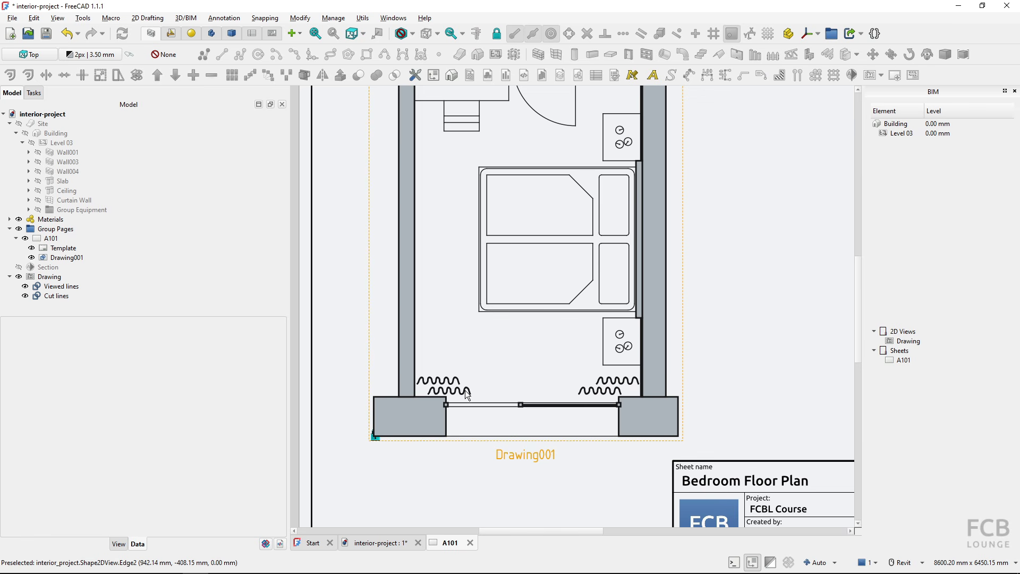
pyautogui.hotkey('alt', 'Tab')
pyautogui.hotkey('alt', 'Tab')
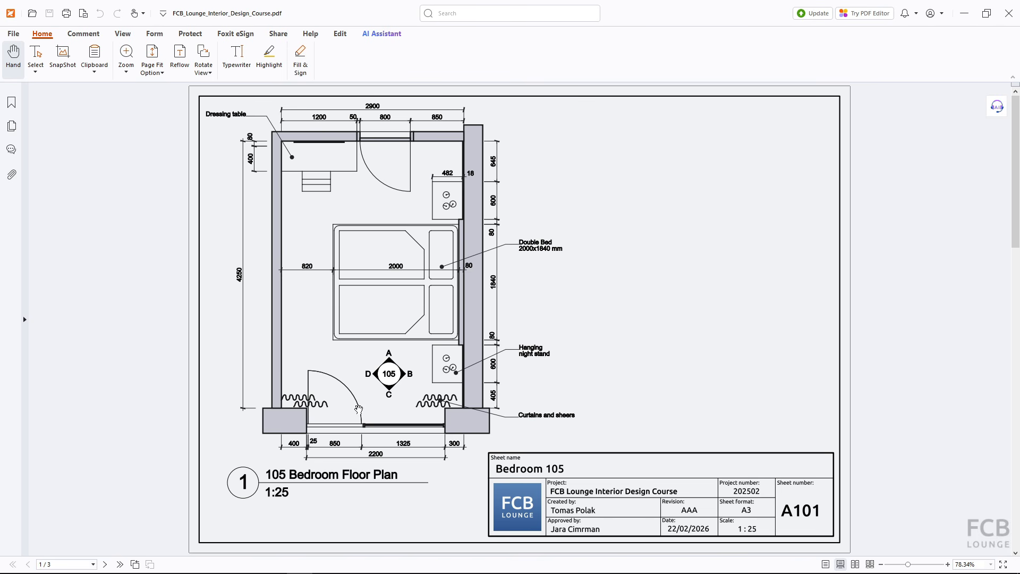
pyautogui.hotkey('alt', 'Tab')
pyautogui.click(378, 544)
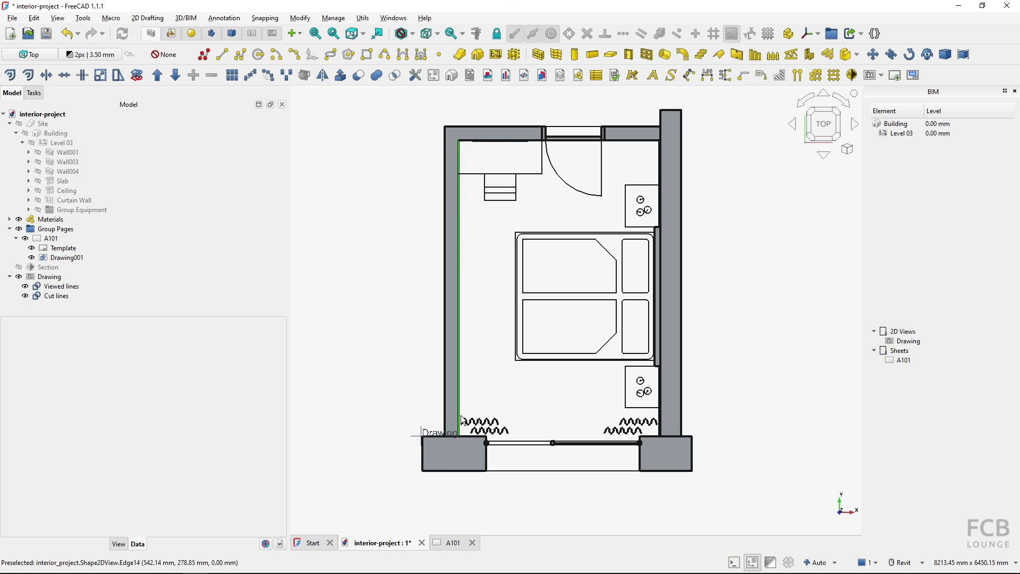
# - Hide the floor plan drawing and show the Site model in 3D with the window facade in view
pyautogui.scroll(-2, 460, 416)
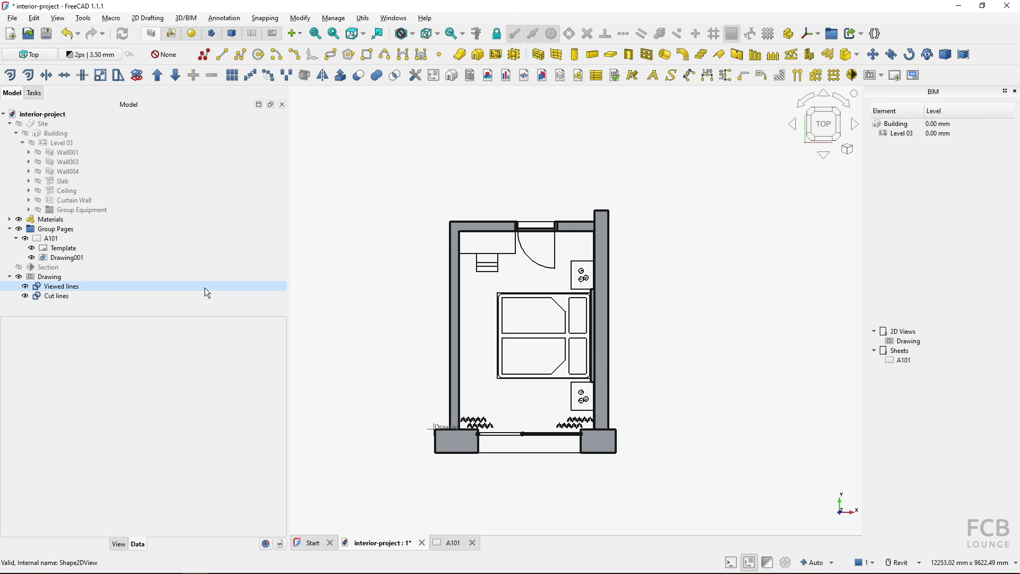
pyautogui.click(19, 277)
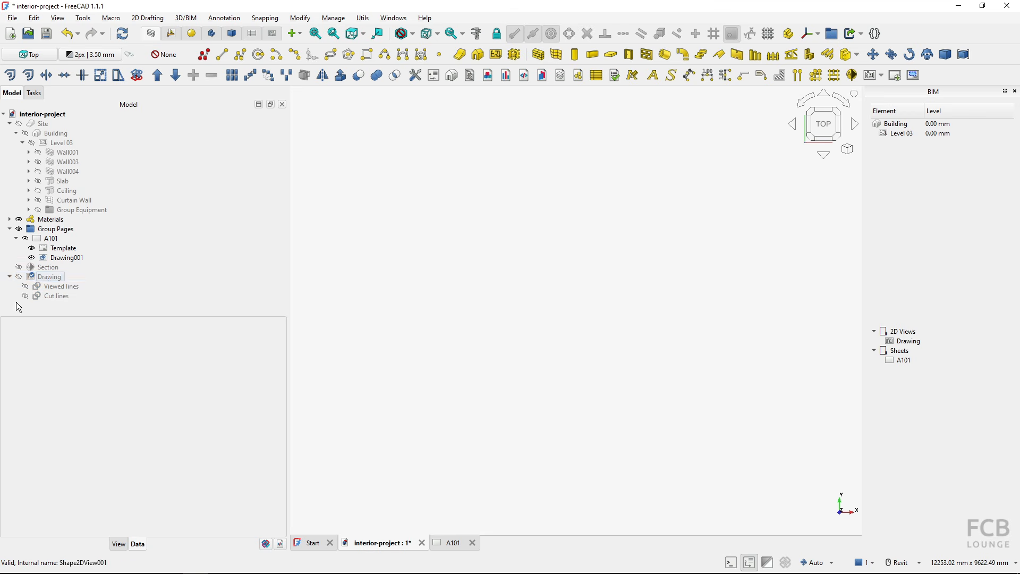
pyautogui.click(19, 123)
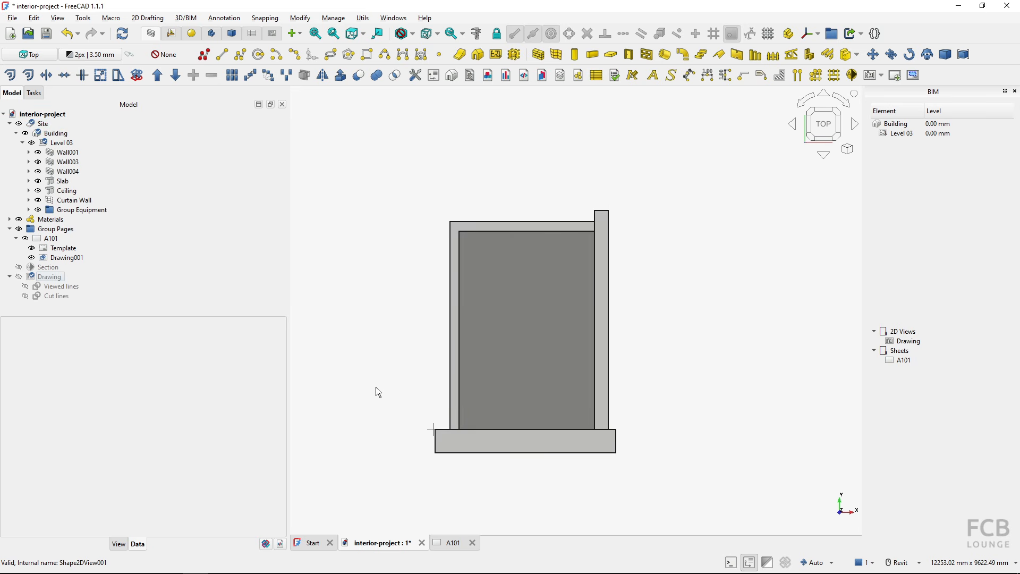
pyautogui.keyDown('shift'); pyautogui.moveTo(376, 387); pyautogui.dragTo(405, 298, button='middle'); pyautogui.keyUp('shift')
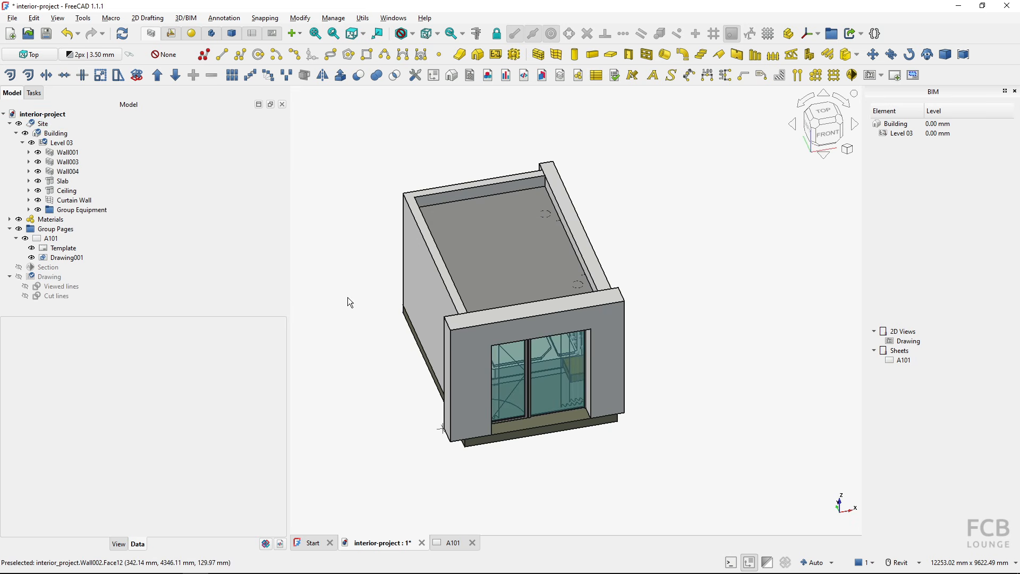
# - Move the curtain wall with Transform by -250 mm along its local V axis
pyautogui.click(544, 397)
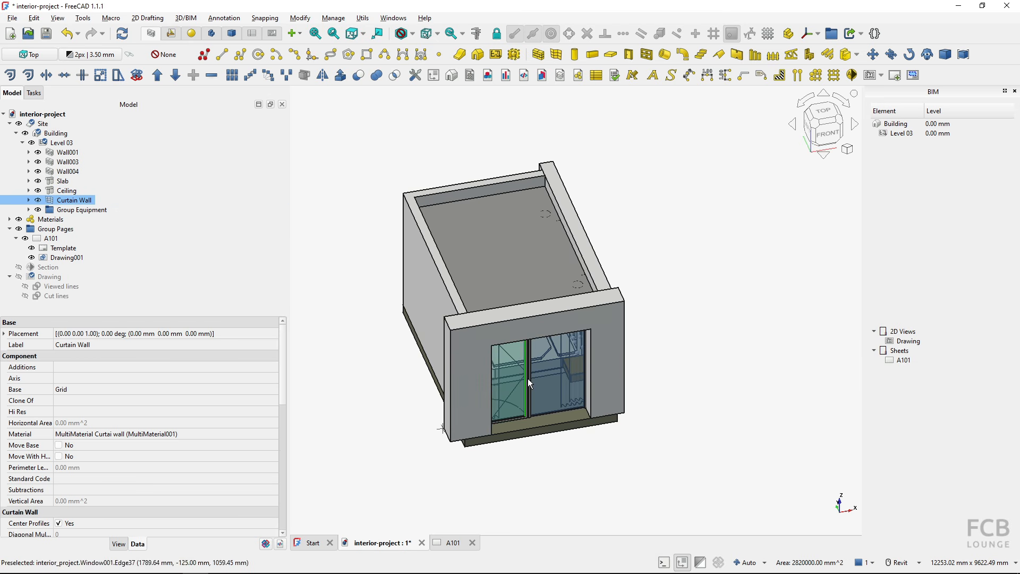
pyautogui.rightClick(554, 381)
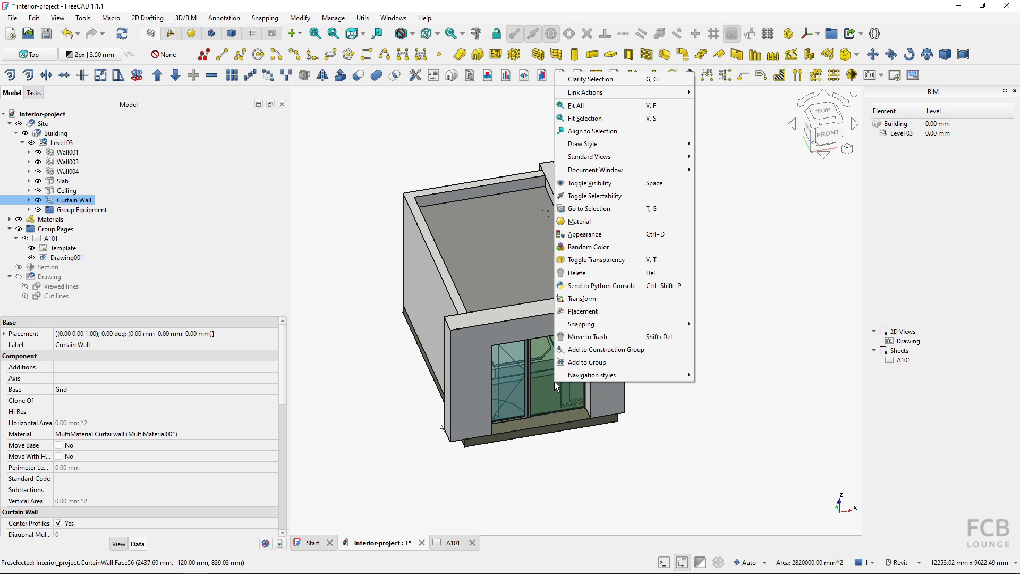
pyautogui.click(586, 301)
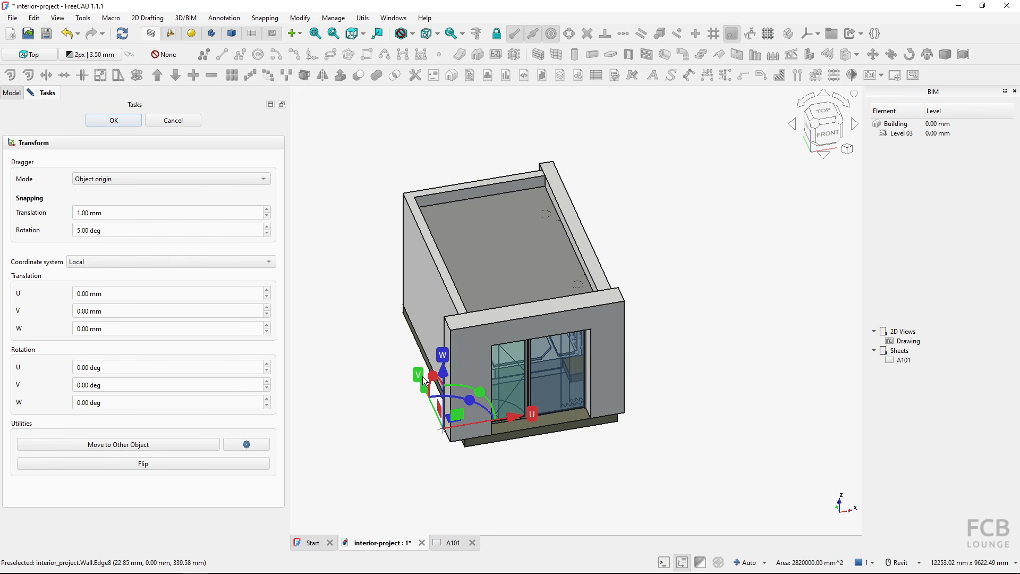
pyautogui.keyDown('shift'); pyautogui.moveTo(402, 393); pyautogui.dragTo(406, 391, button='middle'); pyautogui.keyUp('shift')
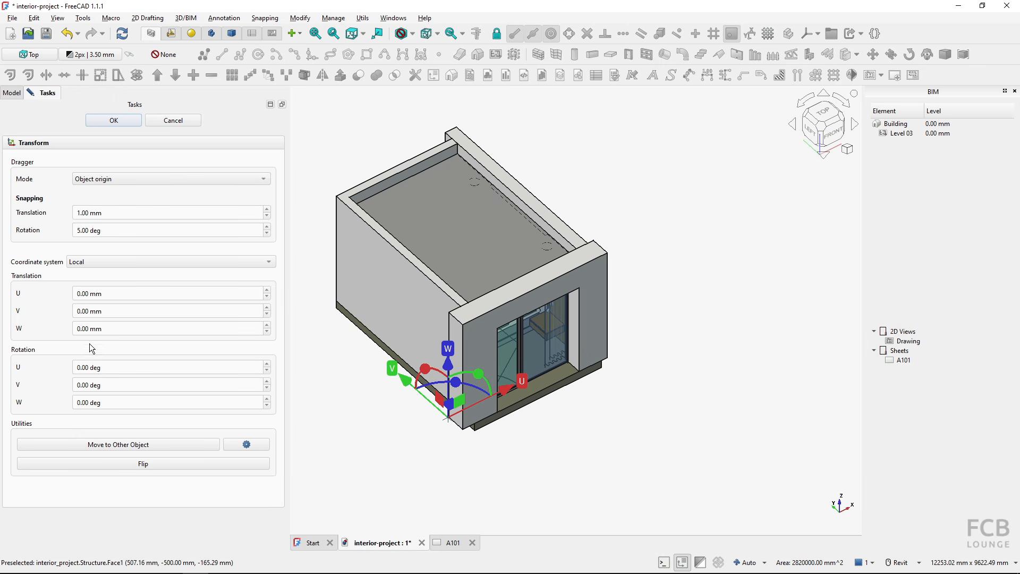
pyautogui.click(91, 311)
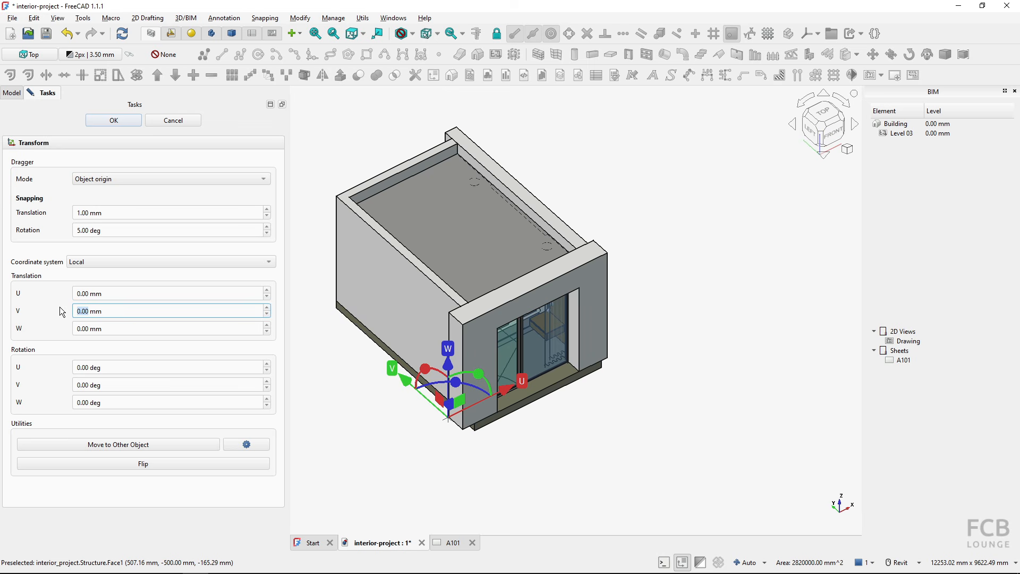
pyautogui.write('-250')
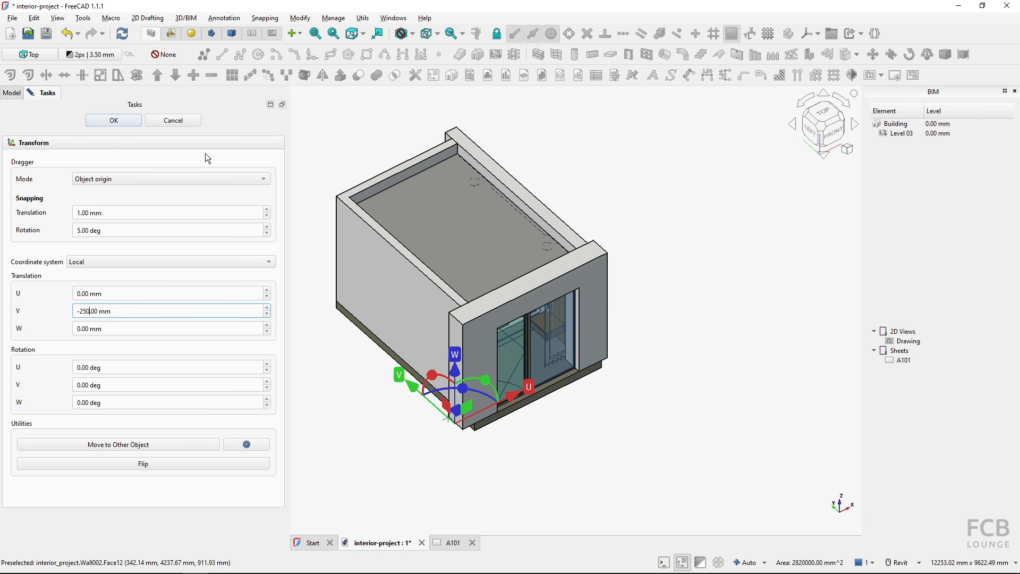
pyautogui.click(125, 123)
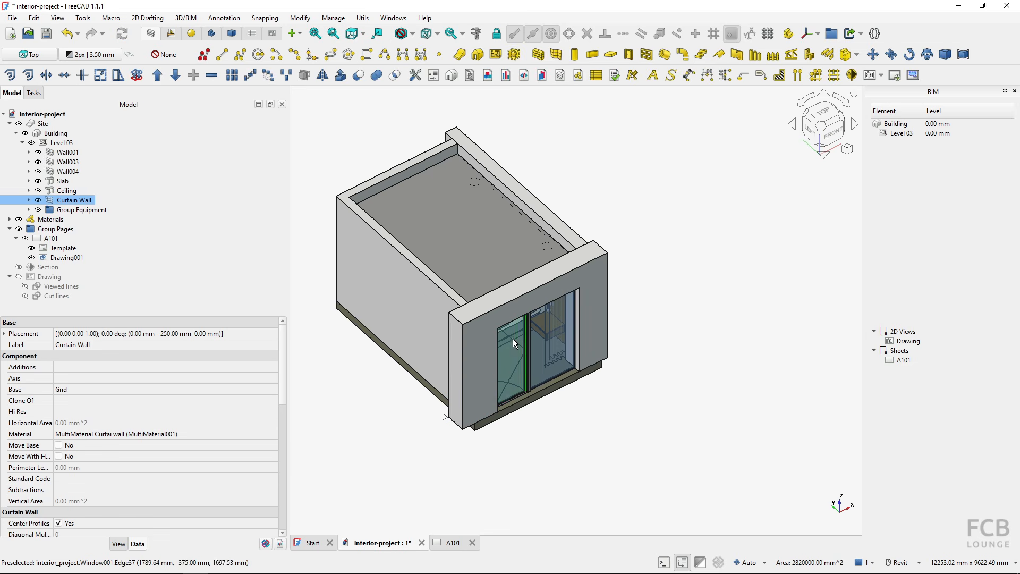
# - Hide the Site, show the floor plan drawing again and check the window position there and on sheet A101
pyautogui.click(18, 123)
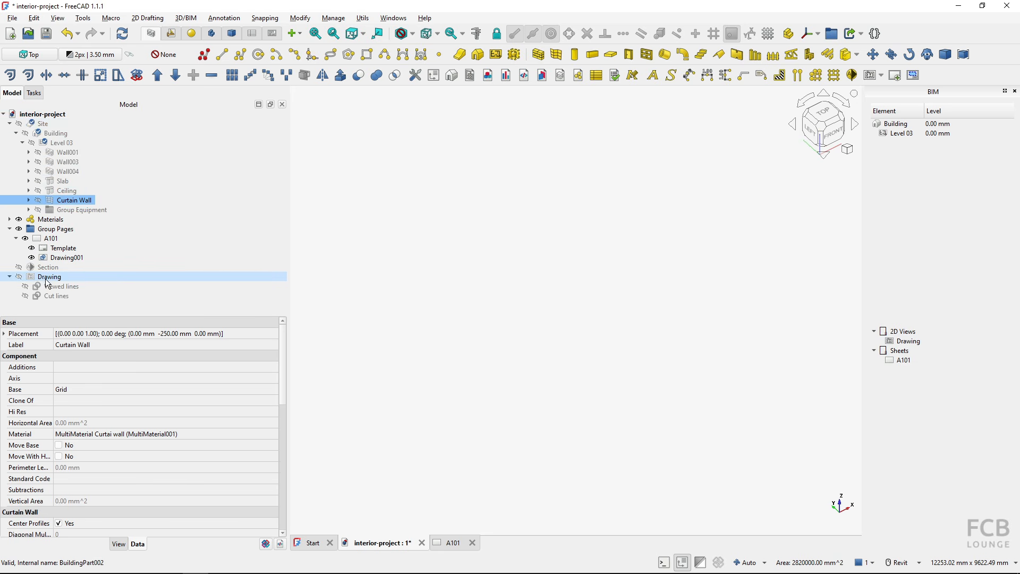
pyautogui.click(20, 278)
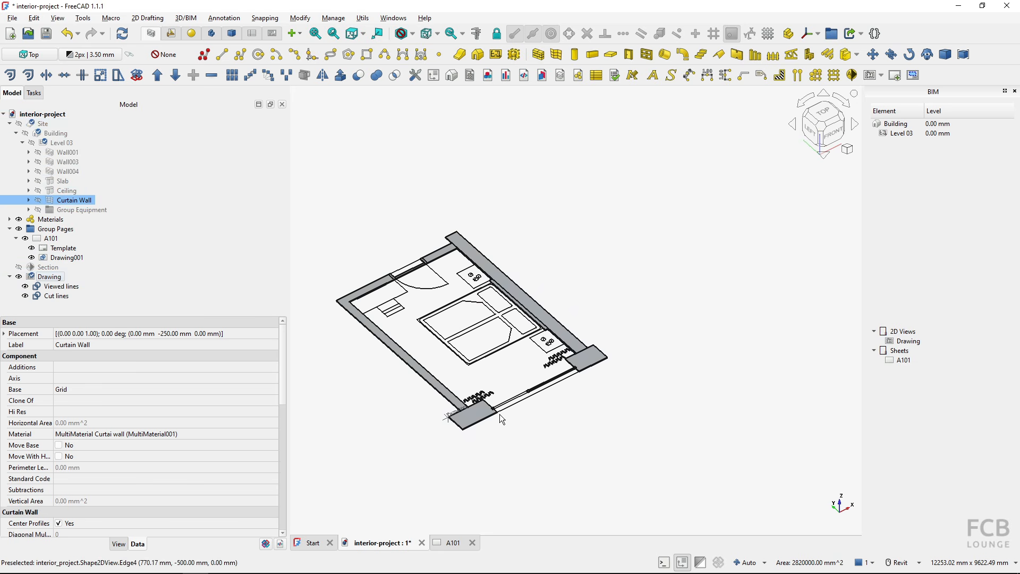
pyautogui.scroll(3, 500, 413)
pyautogui.scroll(2, 505, 419)
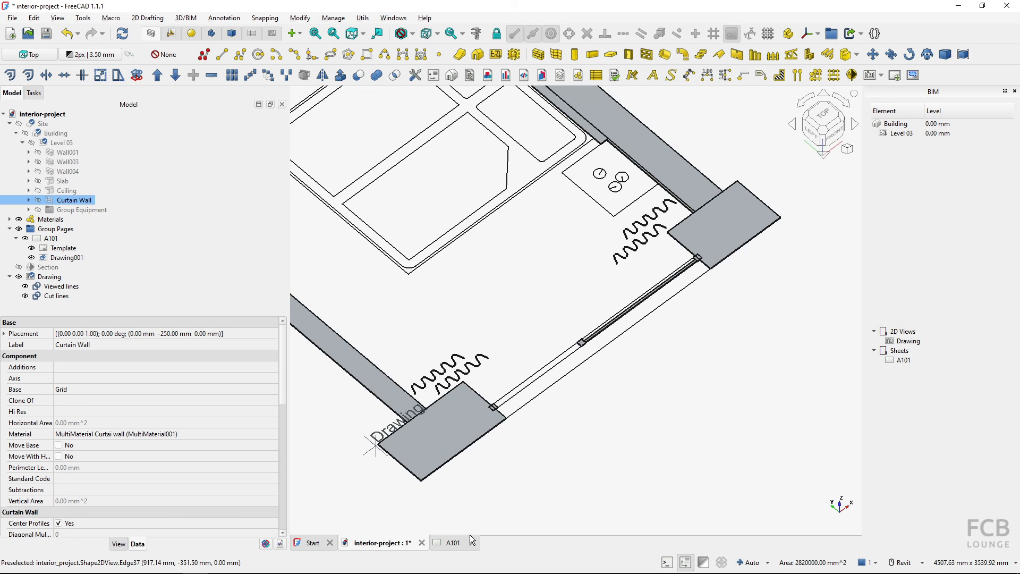
pyautogui.click(457, 541)
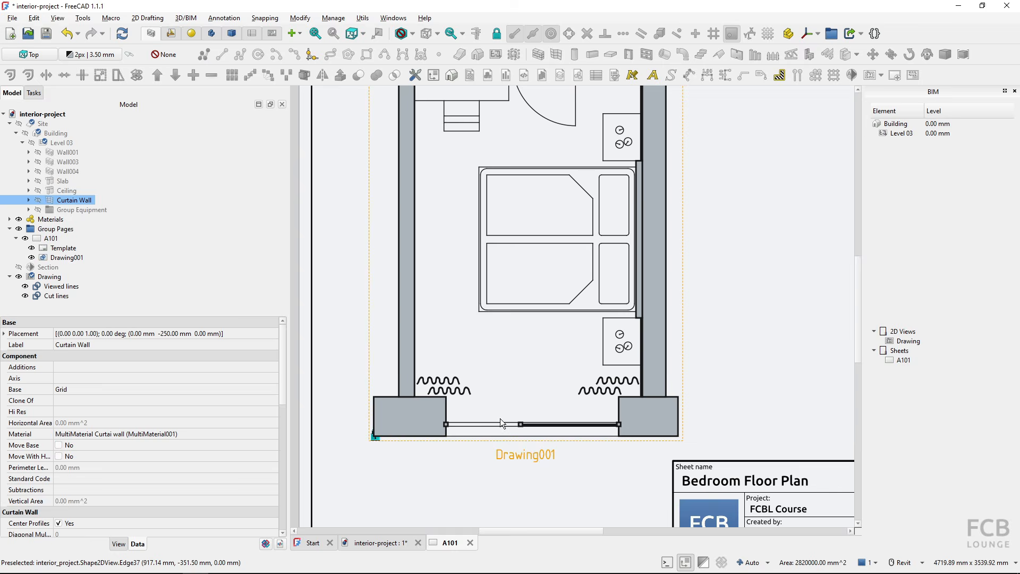
pyautogui.scroll(-1, 524, 427)
pyautogui.scroll(-1, 575, 407)
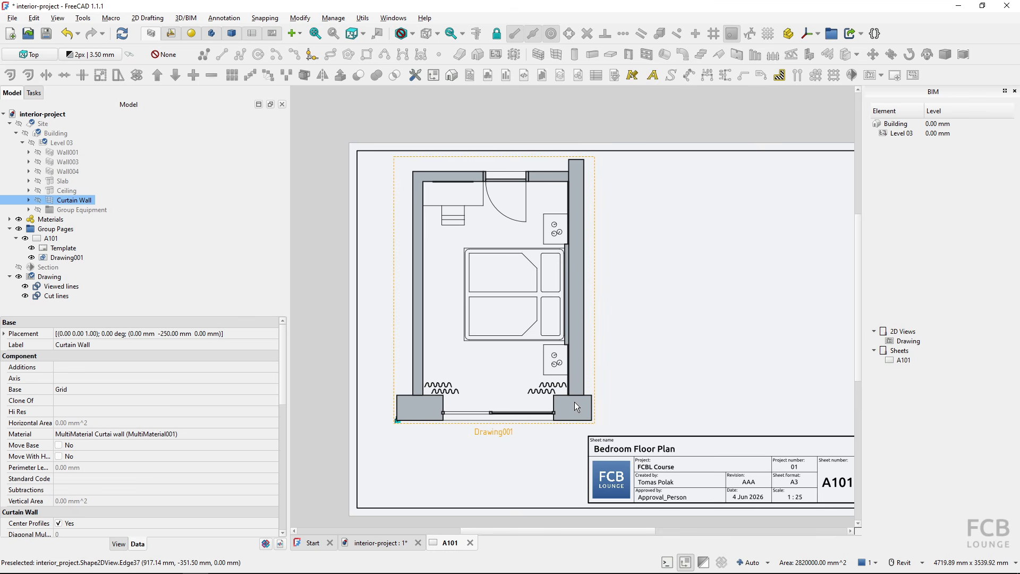
# - Create a new group in the model tree and name it Group Sections
pyautogui.click(391, 547)
pyautogui.scroll(-4, 534, 440)
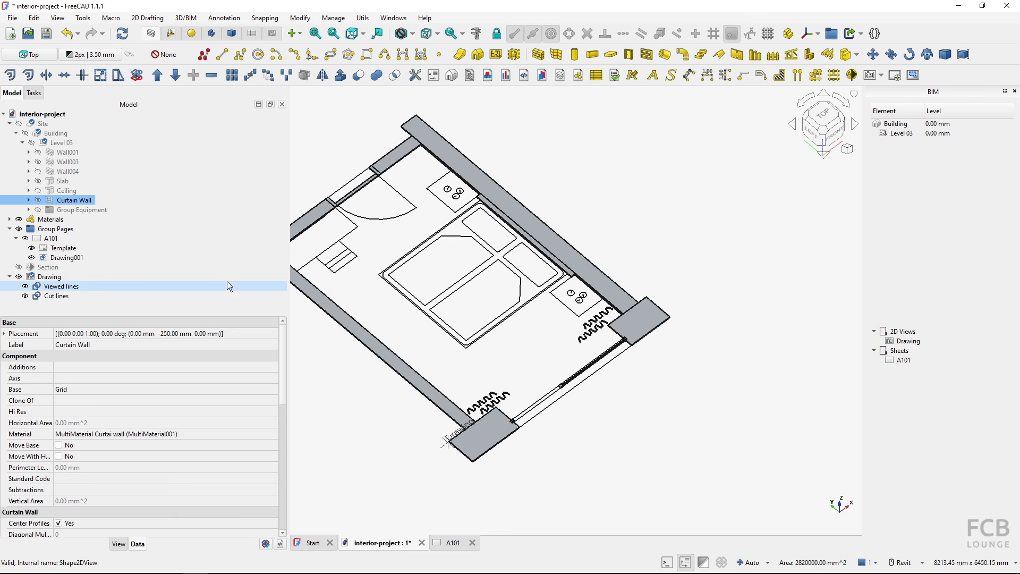
pyautogui.click(833, 34)
pyautogui.click(40, 305)
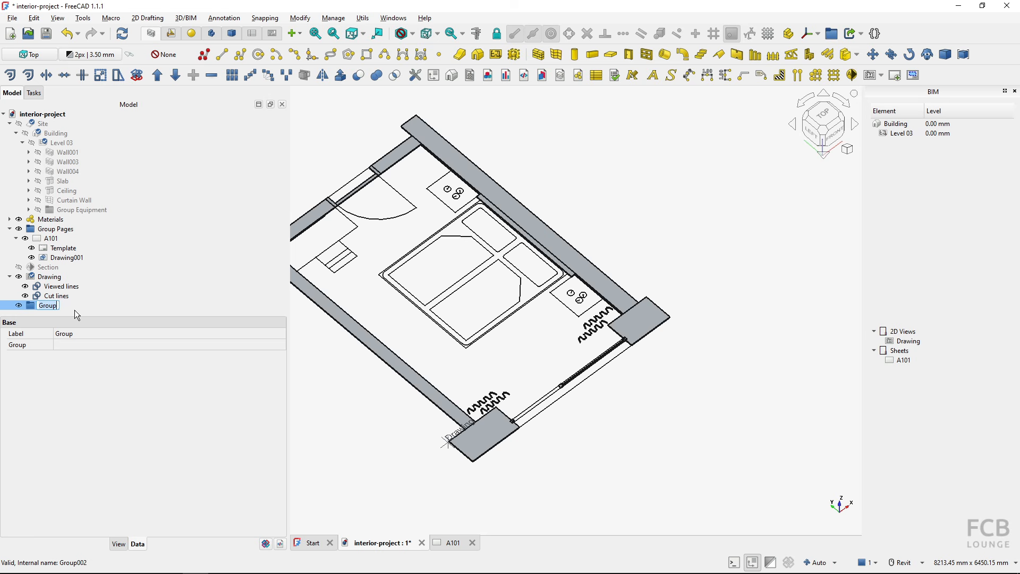
pyautogui.write('Sectipo')
pyautogui.press('BackSpace')
pyautogui.press('BackSpace')
pyautogui.write('ons')
pyautogui.press('Return')
# - Create another group in the model tree named Group Drawings
pyautogui.click(831, 34)
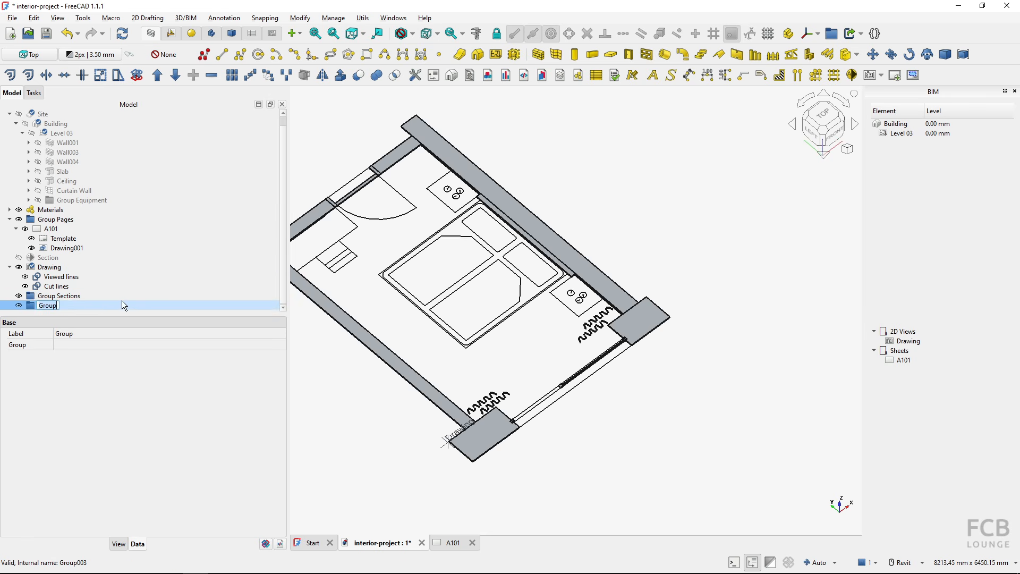
pyautogui.write('Drawings')
pyautogui.press('Return')
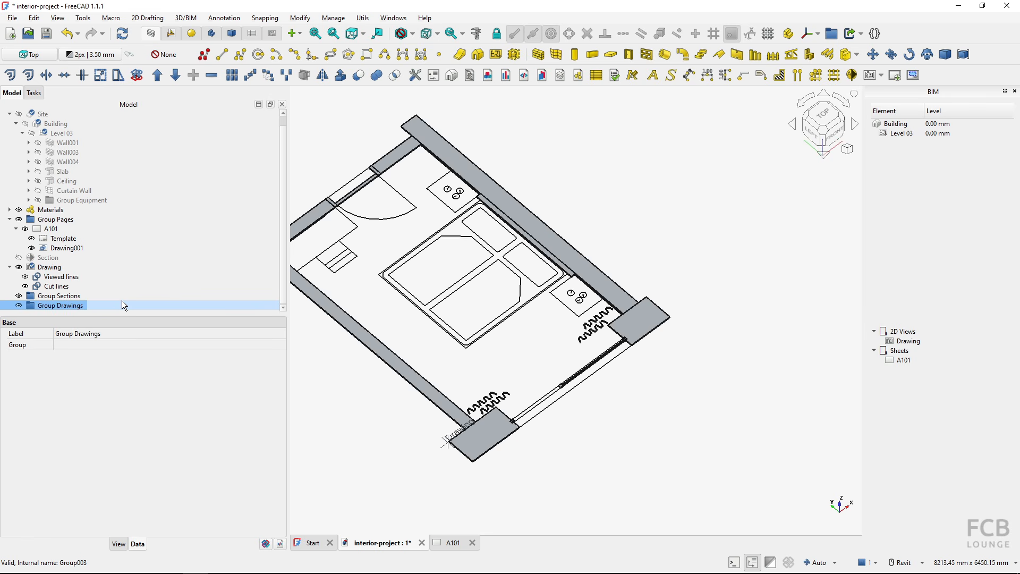
# - Move Drawing into Group Drawings and Section into Group Sections, and collapse the model tree
pyautogui.click(59, 270)
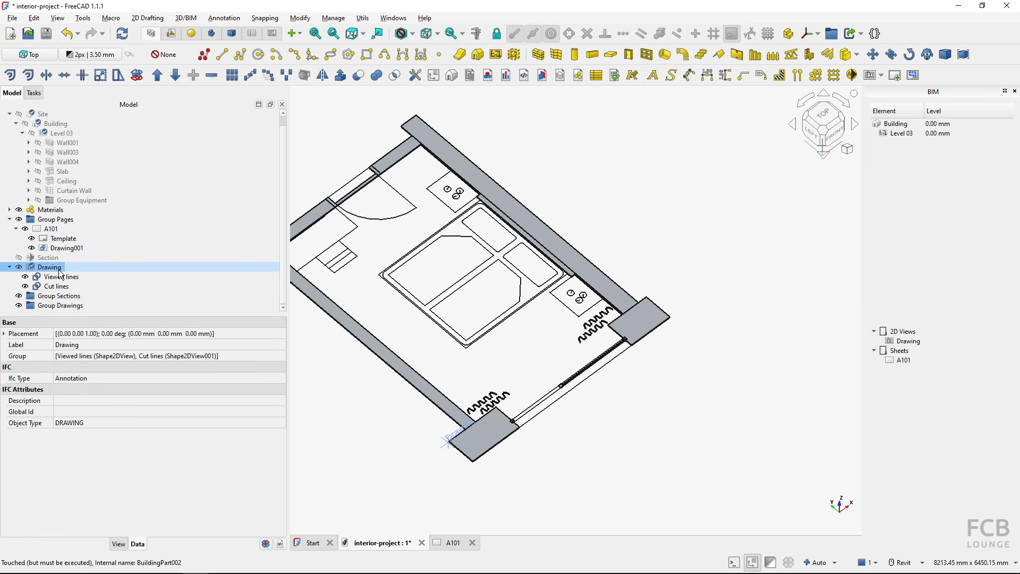
pyautogui.moveTo(60, 273)
pyautogui.mouseDown()
pyautogui.moveTo(118, 311)
pyautogui.moveTo(102, 307)
pyautogui.mouseUp()
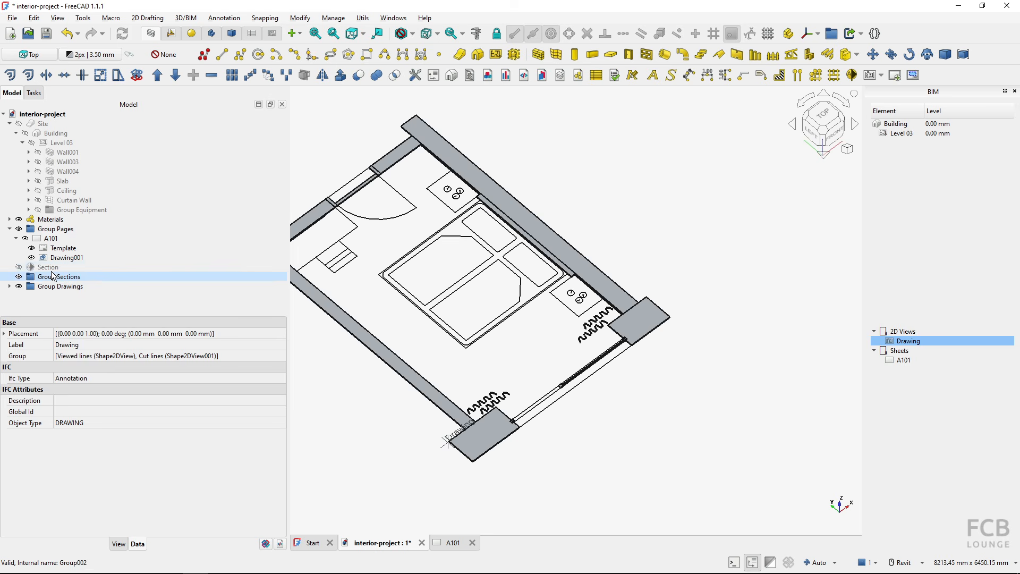
pyautogui.moveTo(48, 267); pyautogui.dragTo(86, 278)
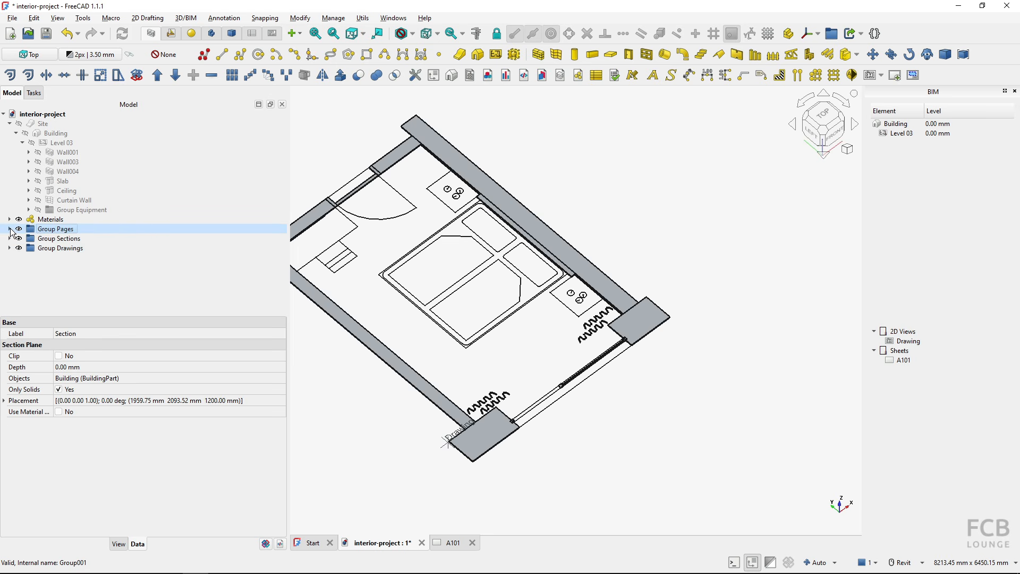
pyautogui.click(10, 123)
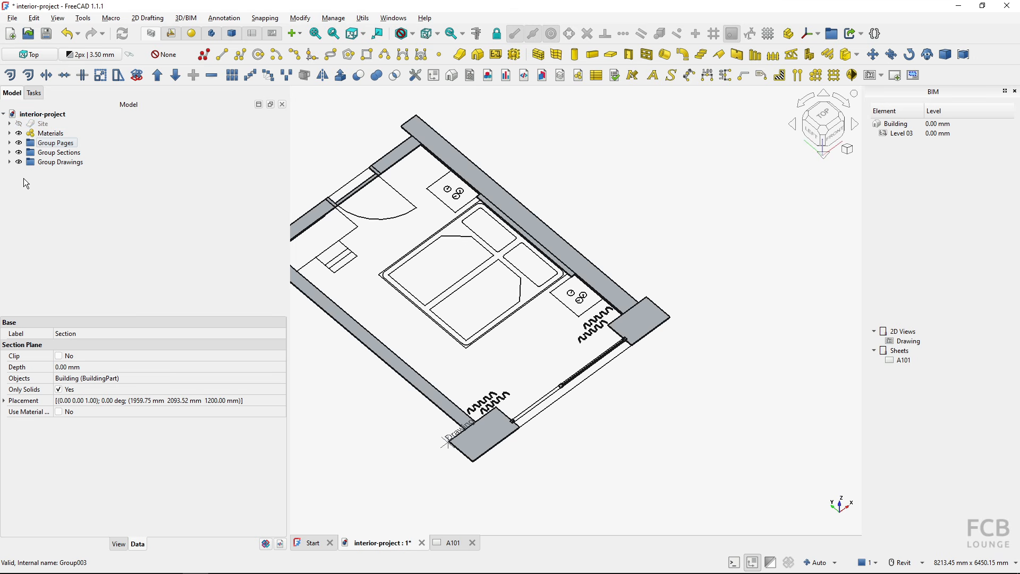
# - Hide Group Drawings, show the Site model, and hide its ceiling to expose the bedroom interior
pyautogui.click(19, 162)
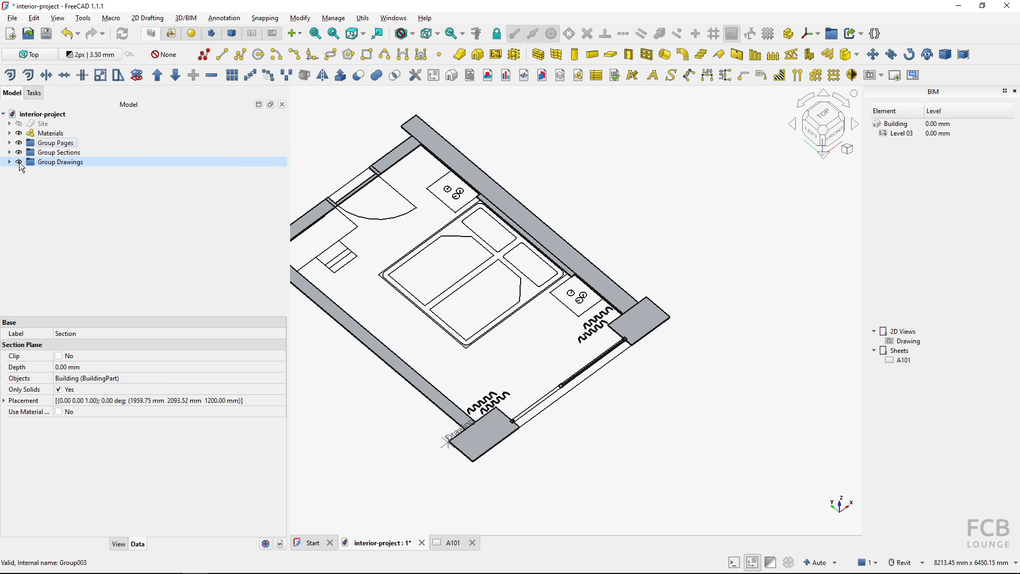
pyautogui.click(19, 123)
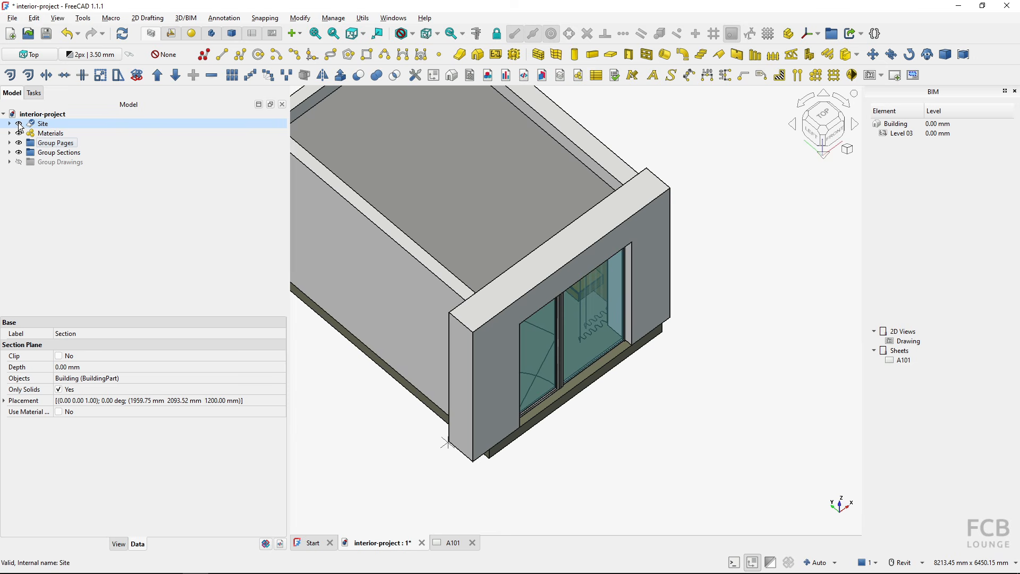
pyautogui.click(471, 215)
pyautogui.press('space')
pyautogui.scroll(-5, 499, 245)
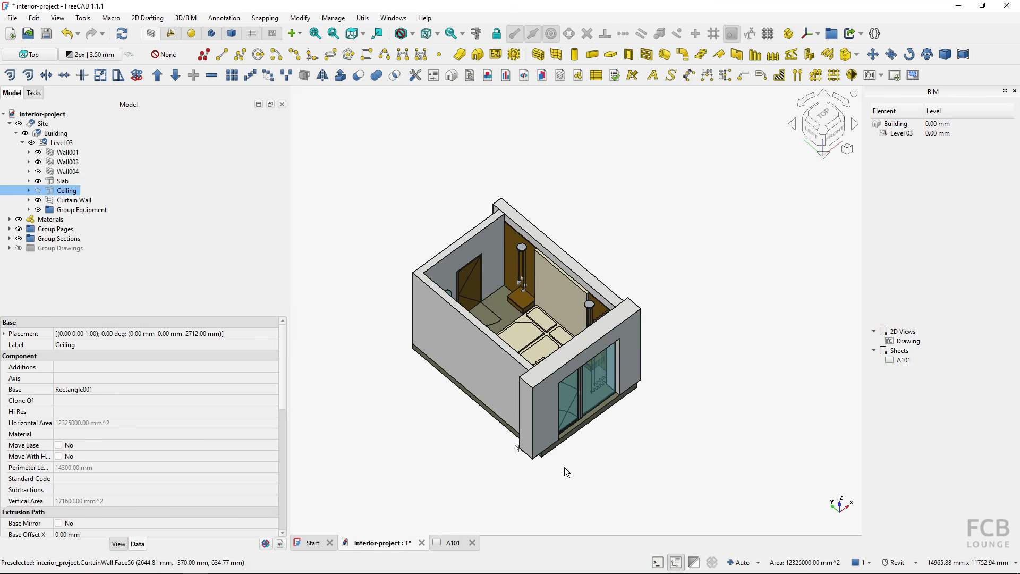
# - Compare sheet A101 with the annotated floor plan in FCB_Lounge_Interior_Design_Course.pdf, and return to the sheet
pyautogui.click(451, 543)
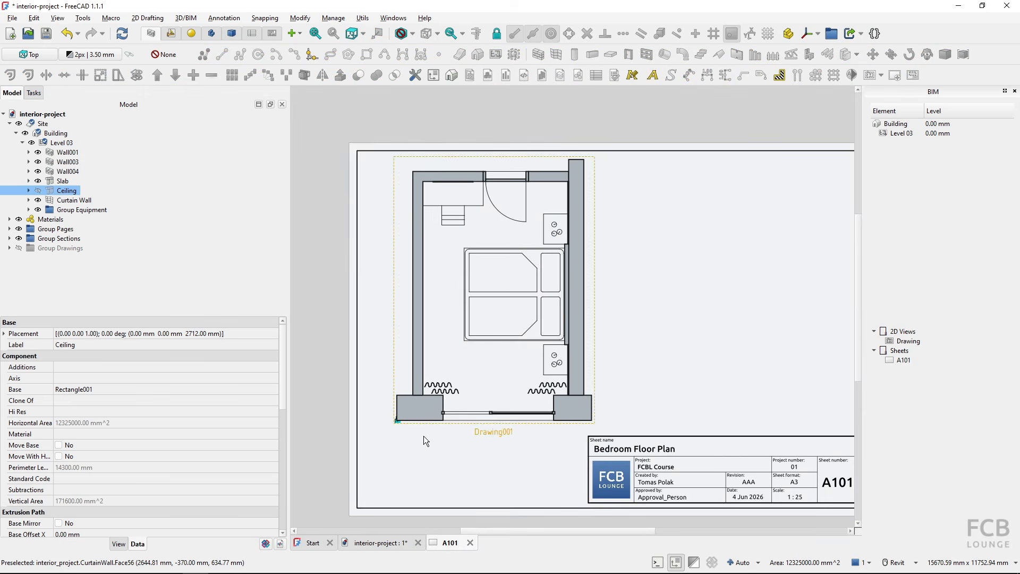
pyautogui.hotkey('alt', 'Tab')
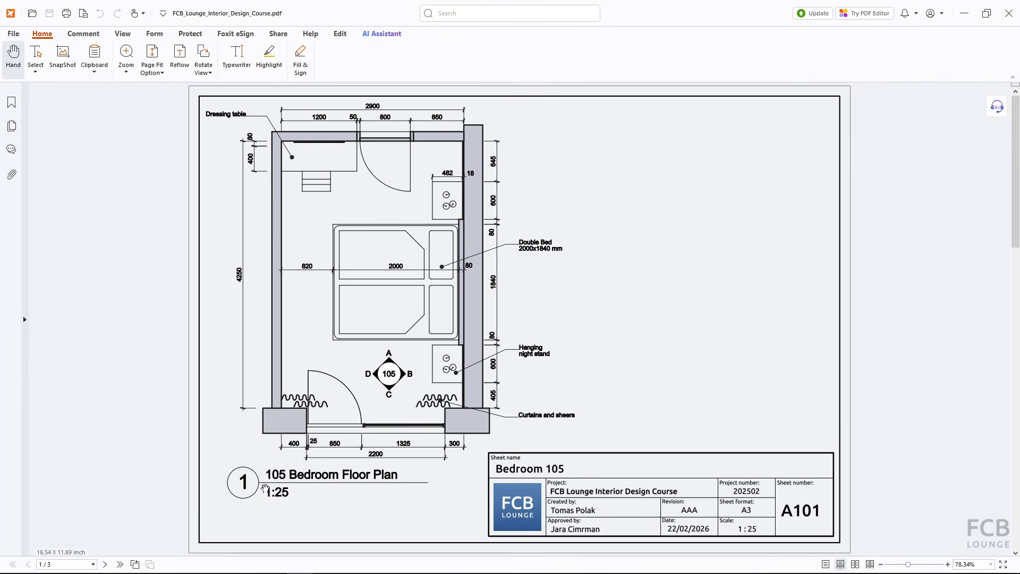
pyautogui.hotkey('alt', 'Tab')
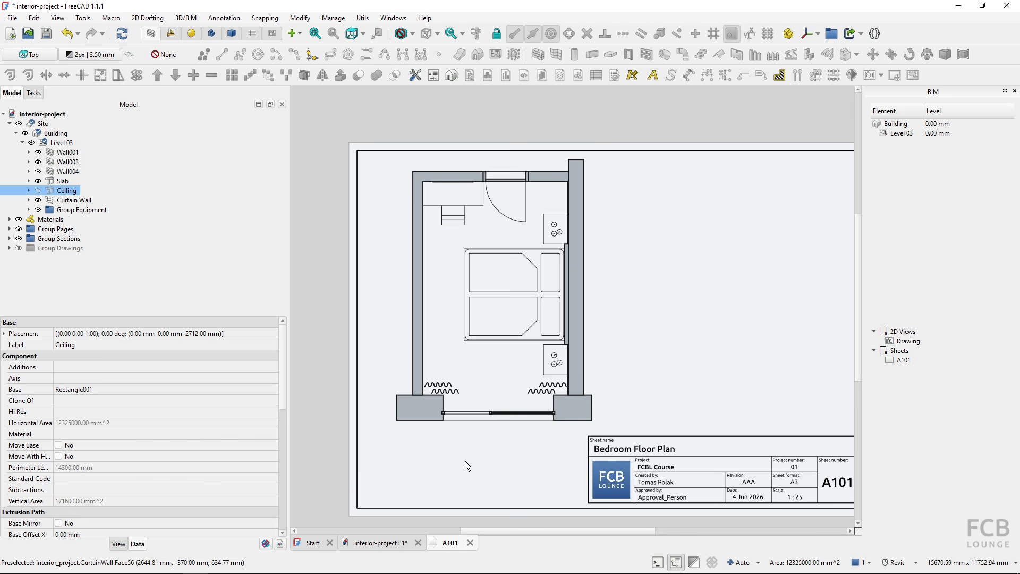
pyautogui.click(455, 536)
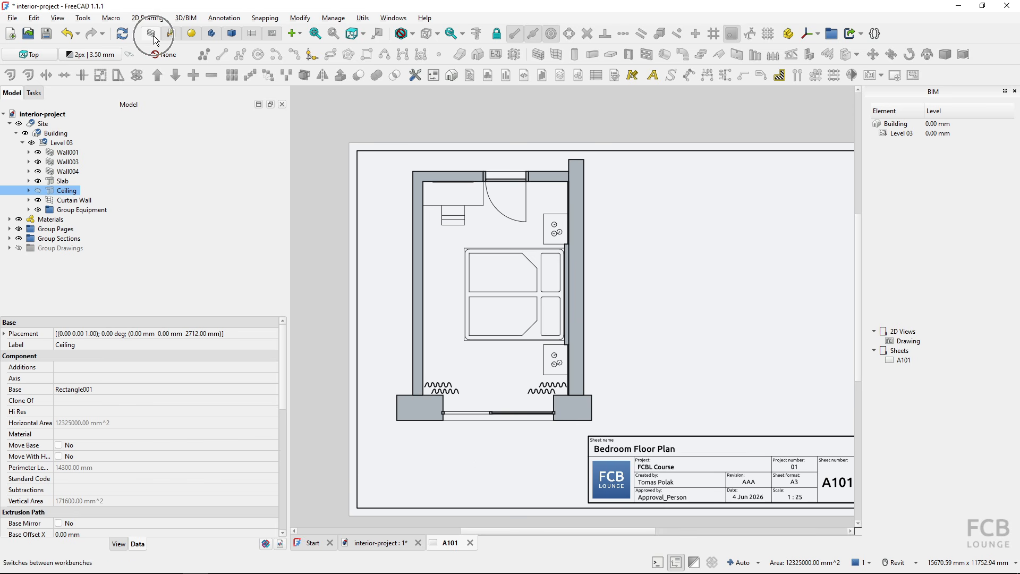
# - Switch to the TechDraw workbench and insert symbol_view_tag.svg from FreeCAD_BIM_Interior_Design_Course/supporting_files onto sheet A101
pyautogui.click(273, 34)
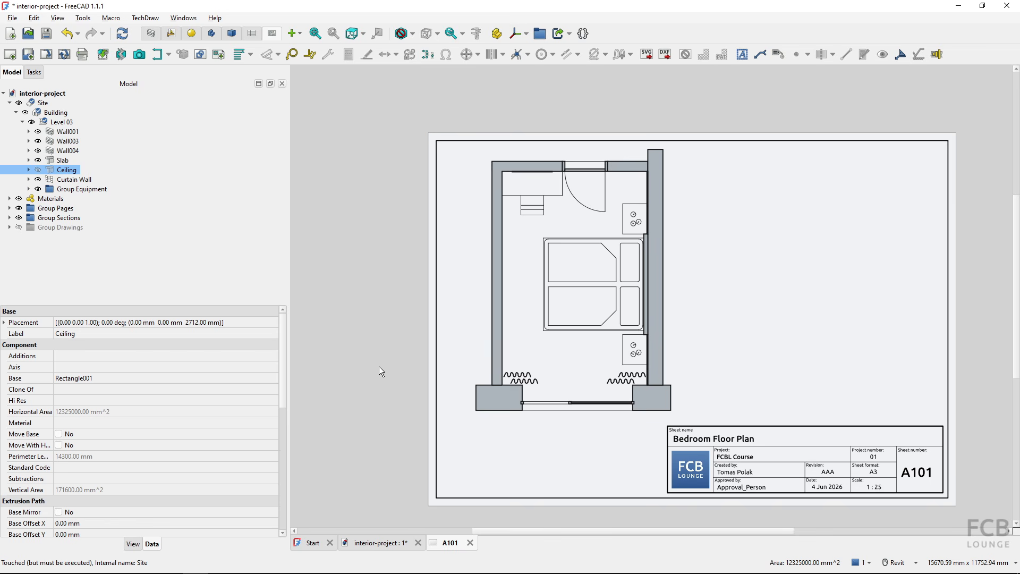
pyautogui.click(385, 324)
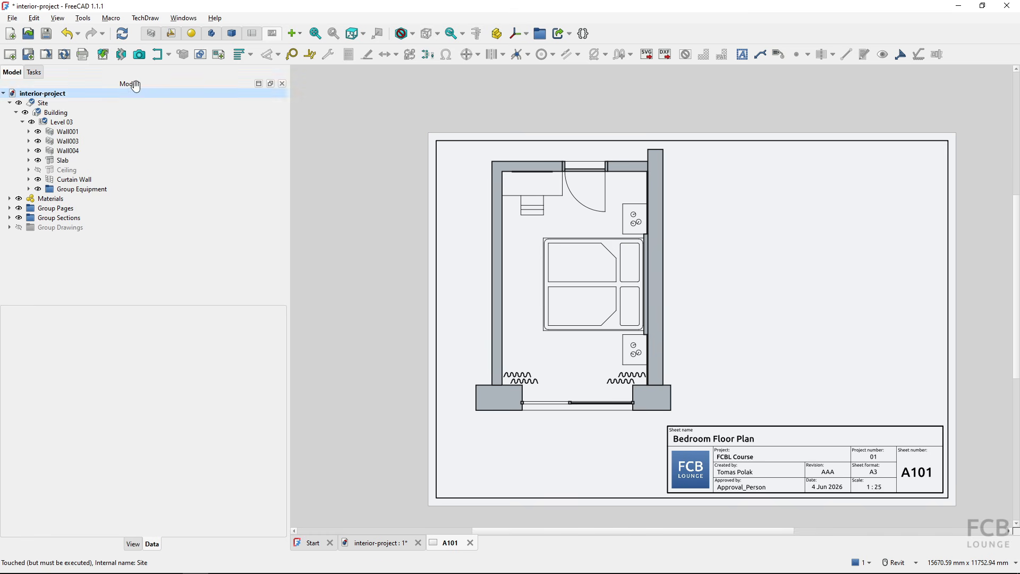
pyautogui.click(104, 54)
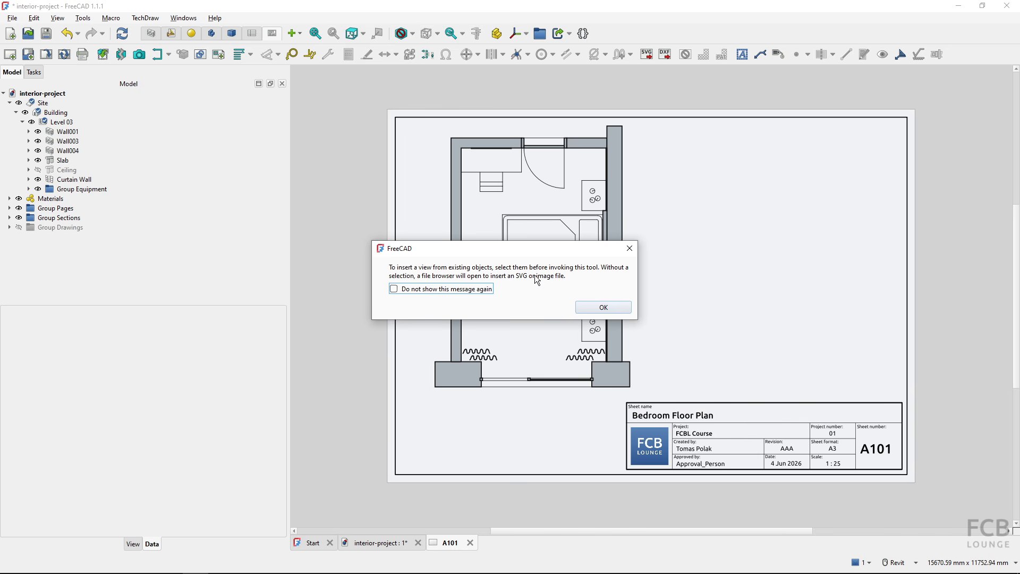
pyautogui.click(609, 307)
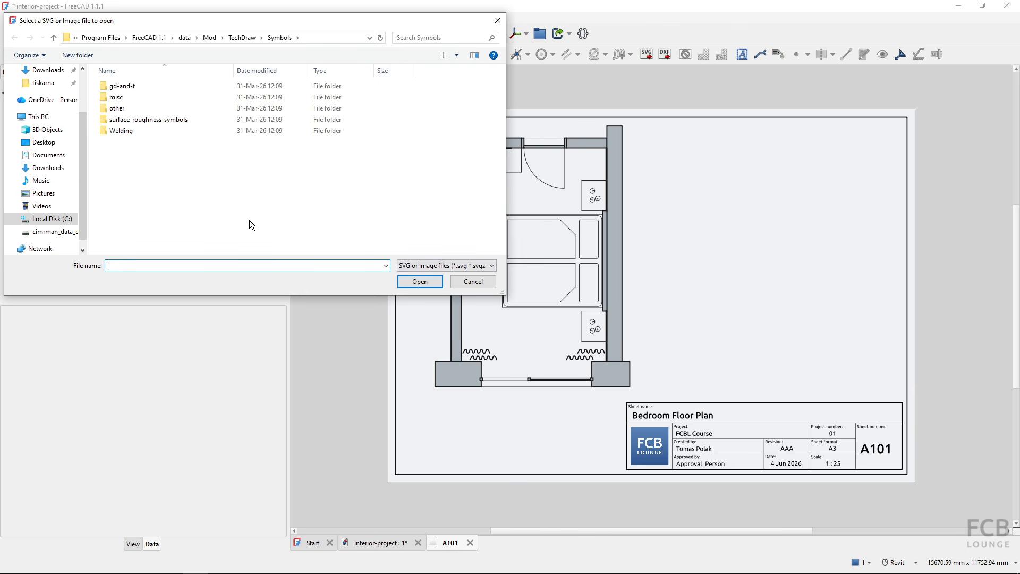
pyautogui.click(48, 155)
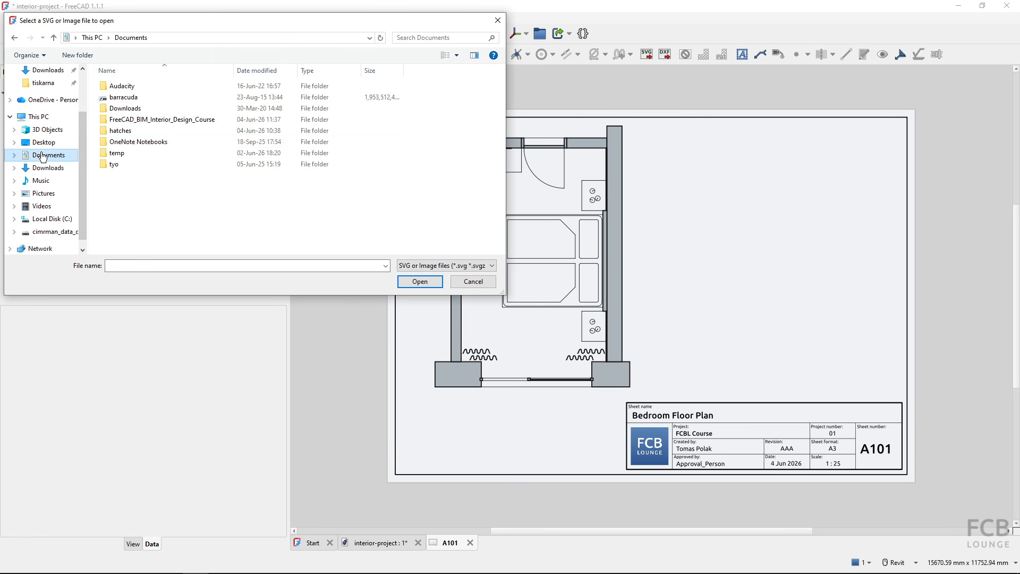
pyautogui.doubleClick(160, 121)
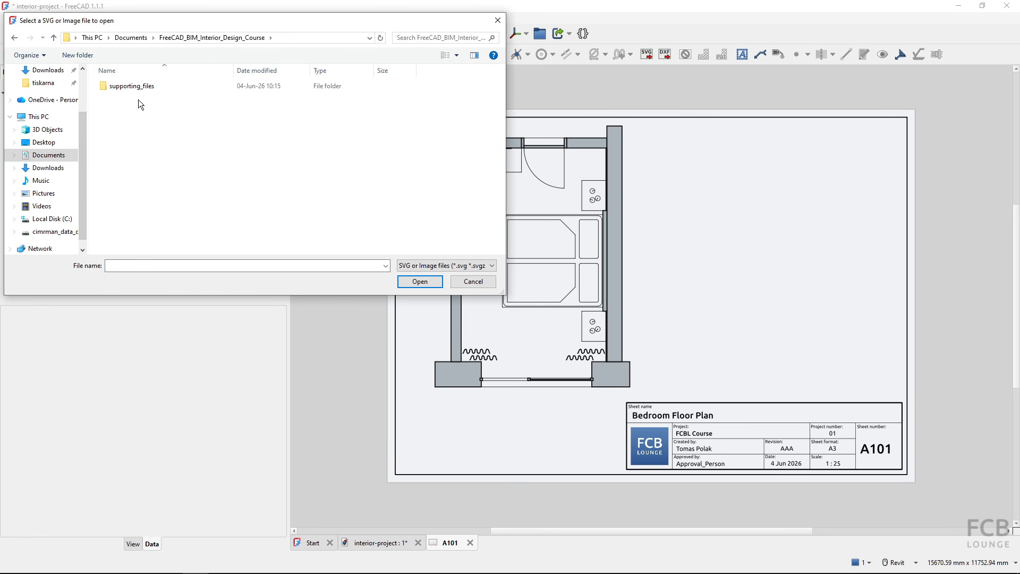
pyautogui.doubleClick(131, 85)
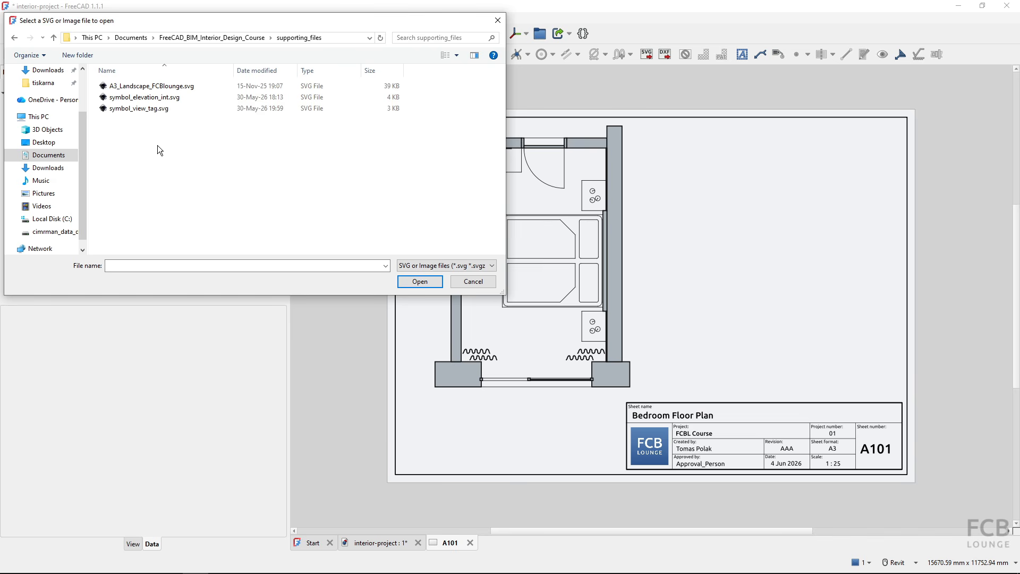
pyautogui.click(134, 109)
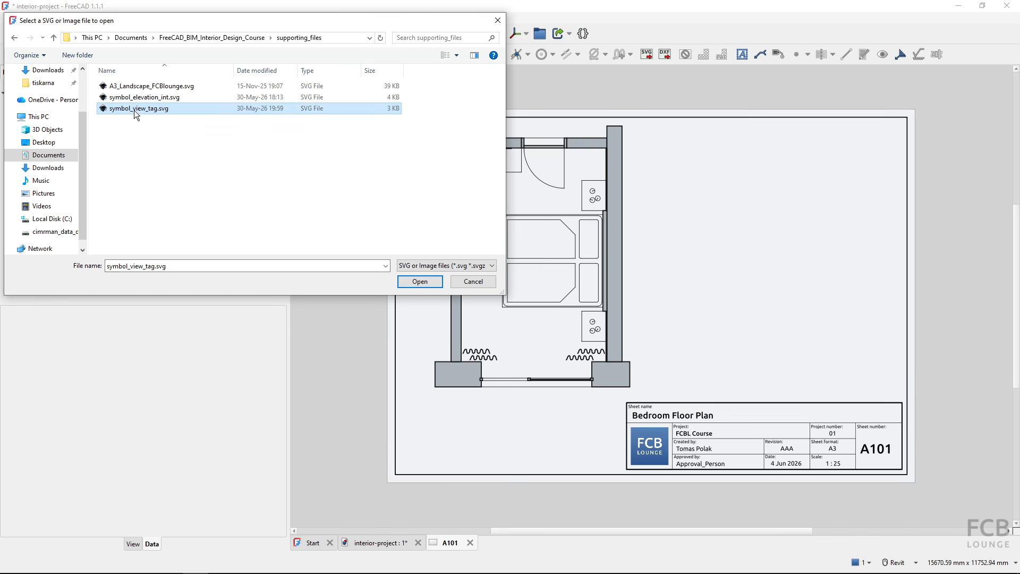
pyautogui.click(419, 282)
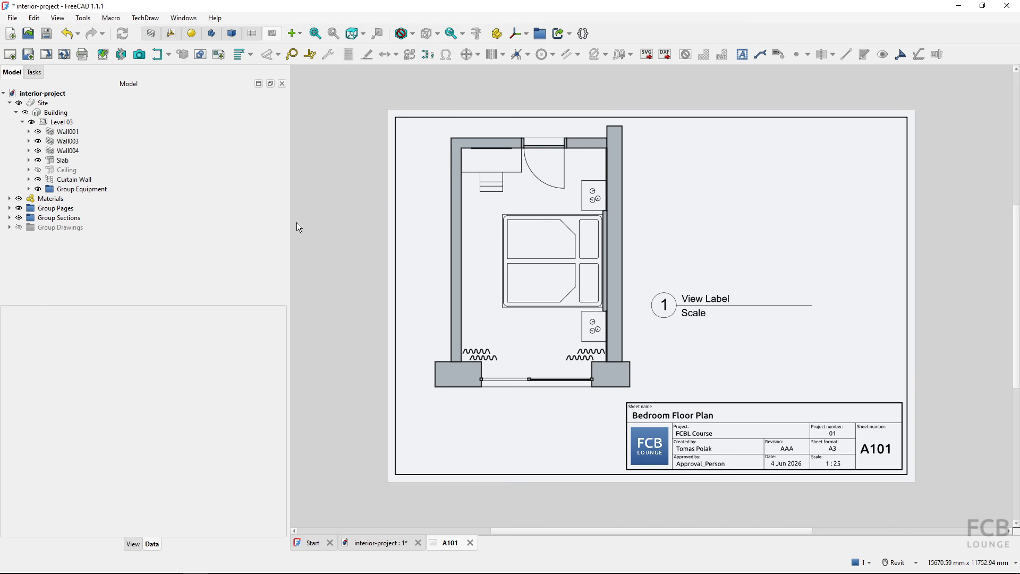
# - Expand Group Pages, select the inserted view tag symbol, and move it beneath the floor plan to about X 27 mm, Y 58 mm
pyautogui.click(9, 208)
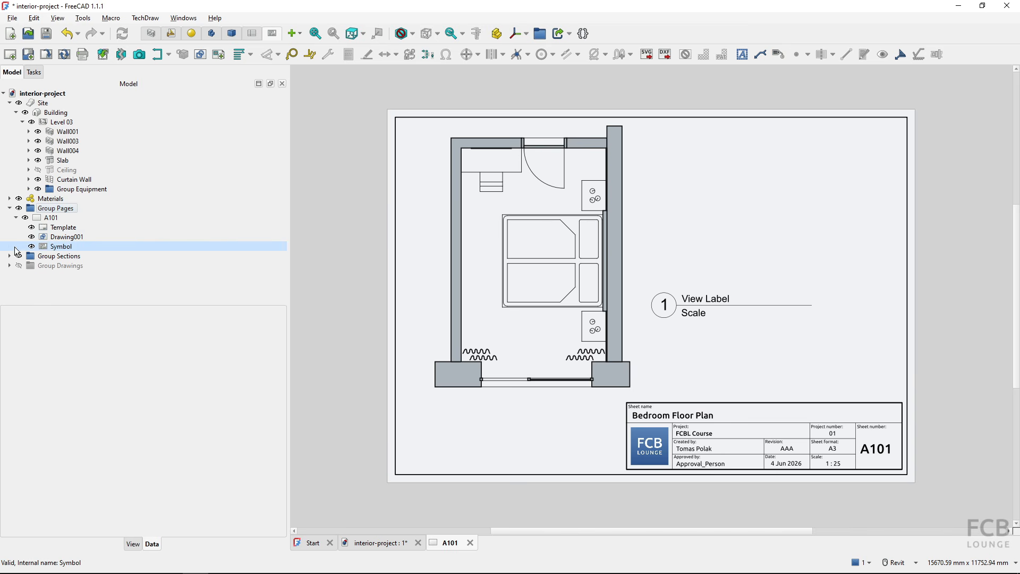
pyautogui.click(58, 248)
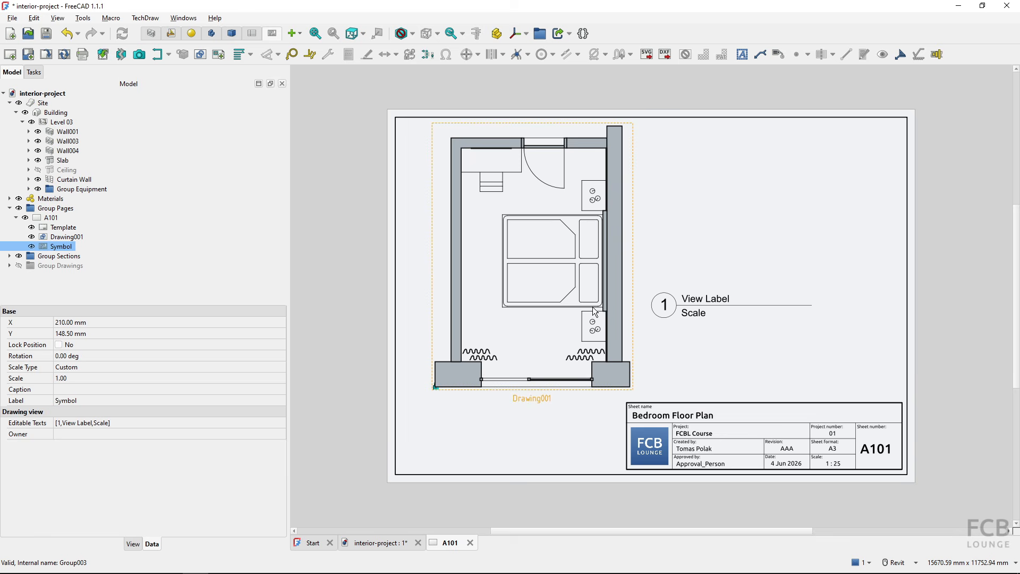
pyautogui.click(676, 313)
pyautogui.moveTo(661, 310); pyautogui.dragTo(438, 419)
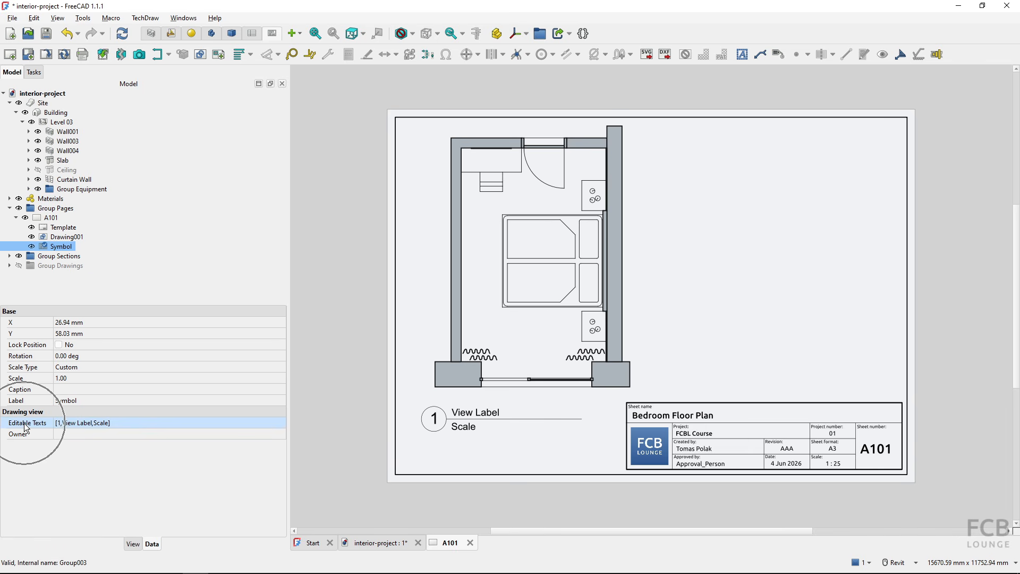
# - Edit the view tag's editable texts, setting the view label to 105 Bedroom Floor Plan and the scale to 1:25
pyautogui.click(267, 425)
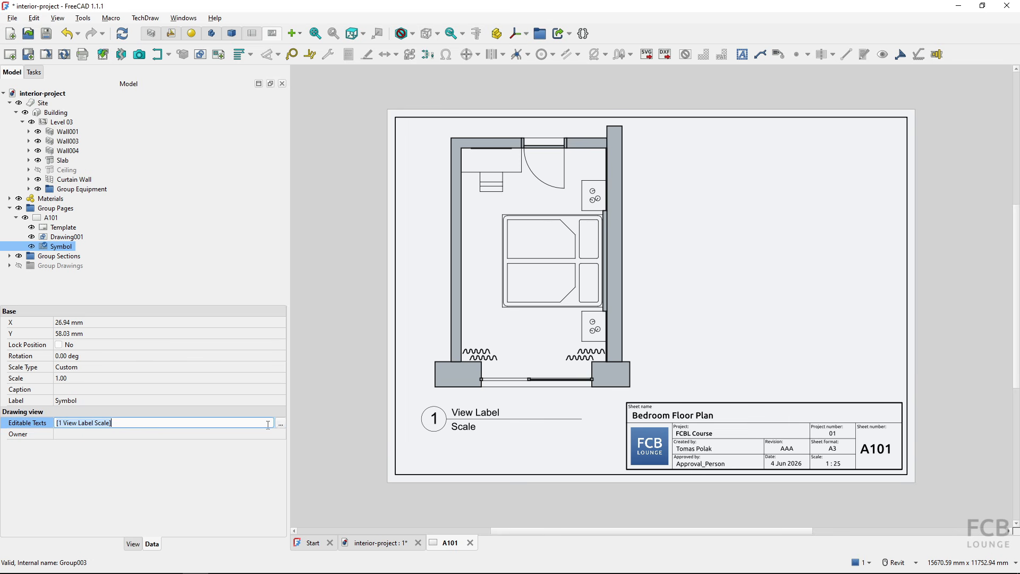
pyautogui.click(281, 423)
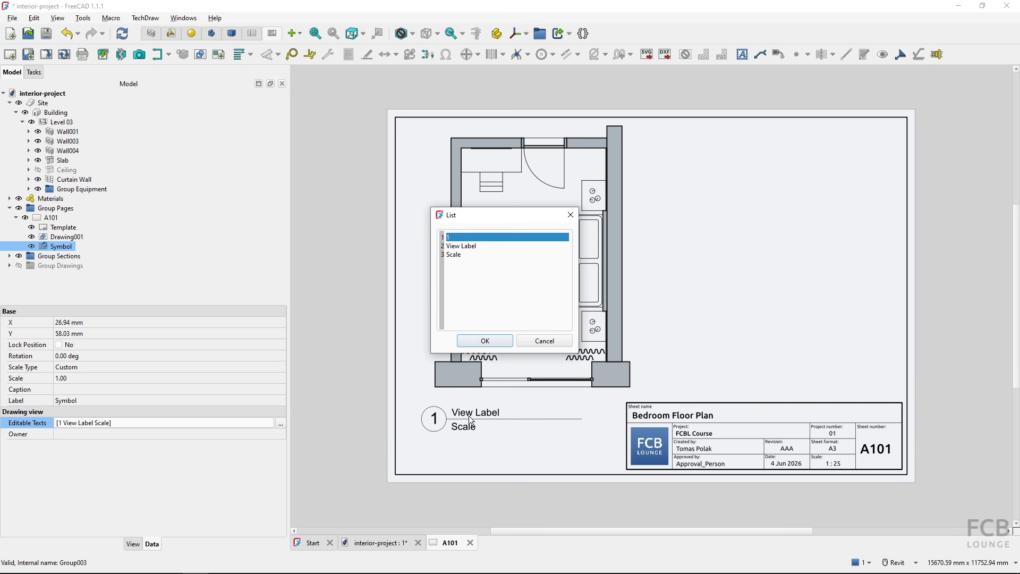
pyautogui.click(482, 247)
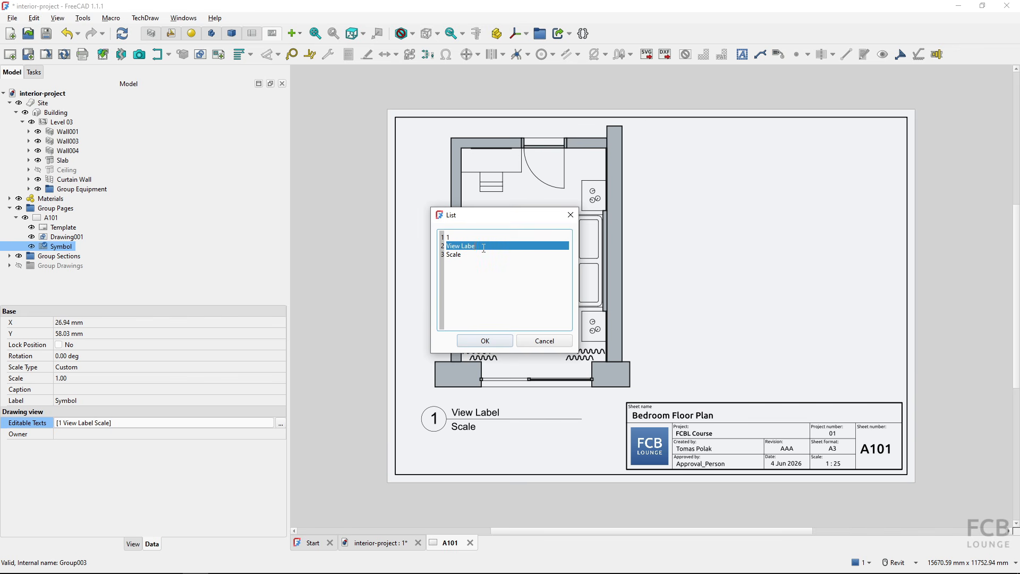
pyautogui.press('BackSpace')
pyautogui.press('BackSpace')
pyautogui.press('BackSpace')
pyautogui.press('BackSpace')
pyautogui.press('BackSpace')
pyautogui.press('BackSpace')
pyautogui.press('BackSpace')
pyautogui.write('105 BedroomFloo')
pyautogui.doubleClick(466, 255)
pyautogui.write('1:25')
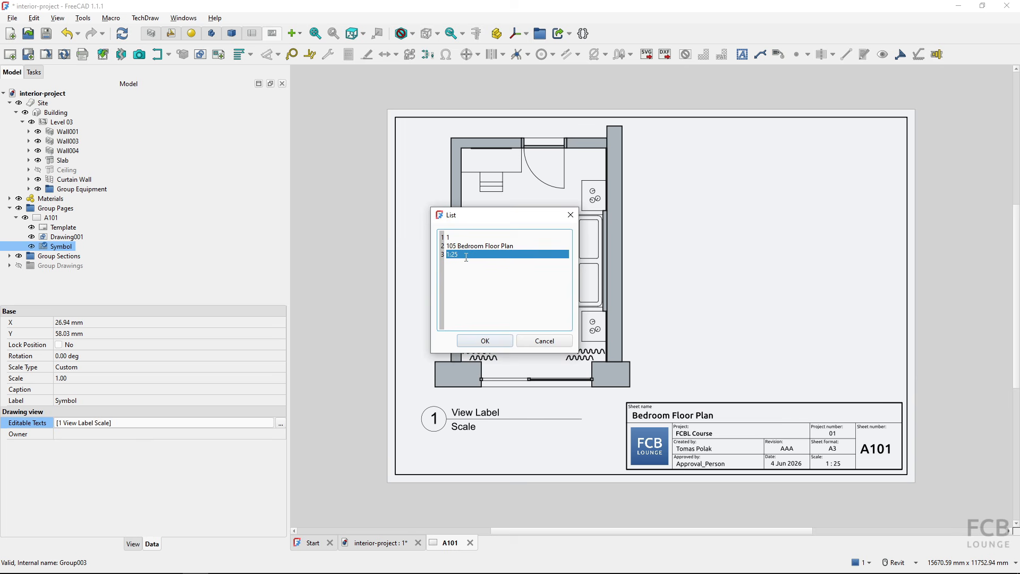
pyautogui.click(495, 342)
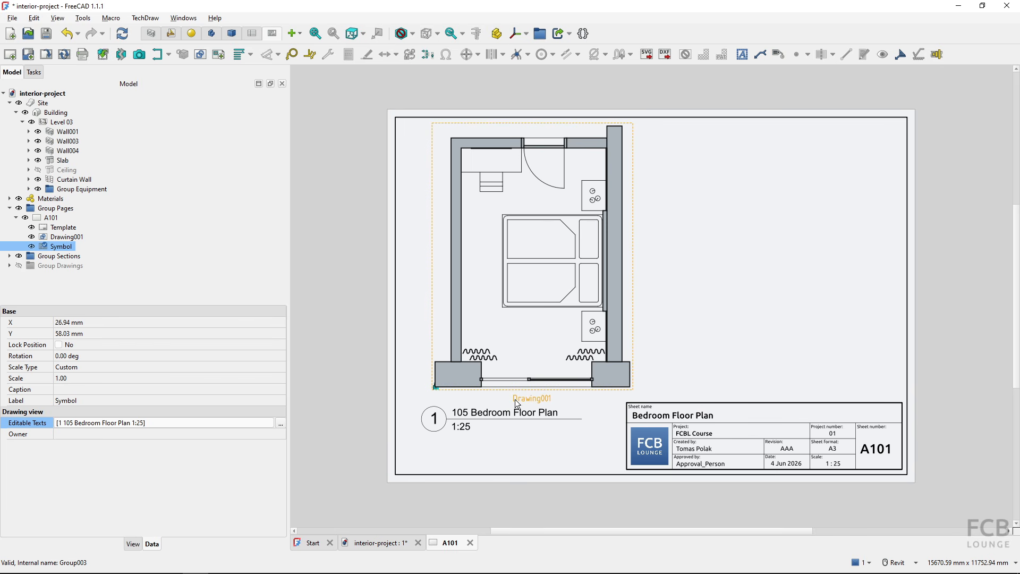
# - Check the interior elevation symbol in FCB_Lounge_Interior_Design_Course.pdf and return to sheet A101
pyautogui.hotkey('alt', 'Tab')
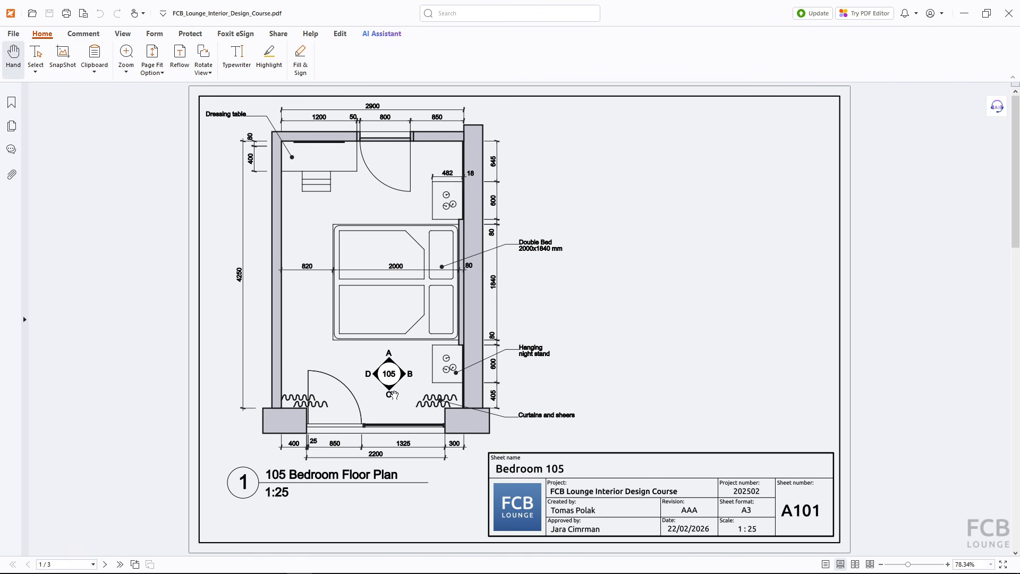
pyautogui.hotkey('alt', 'Tab')
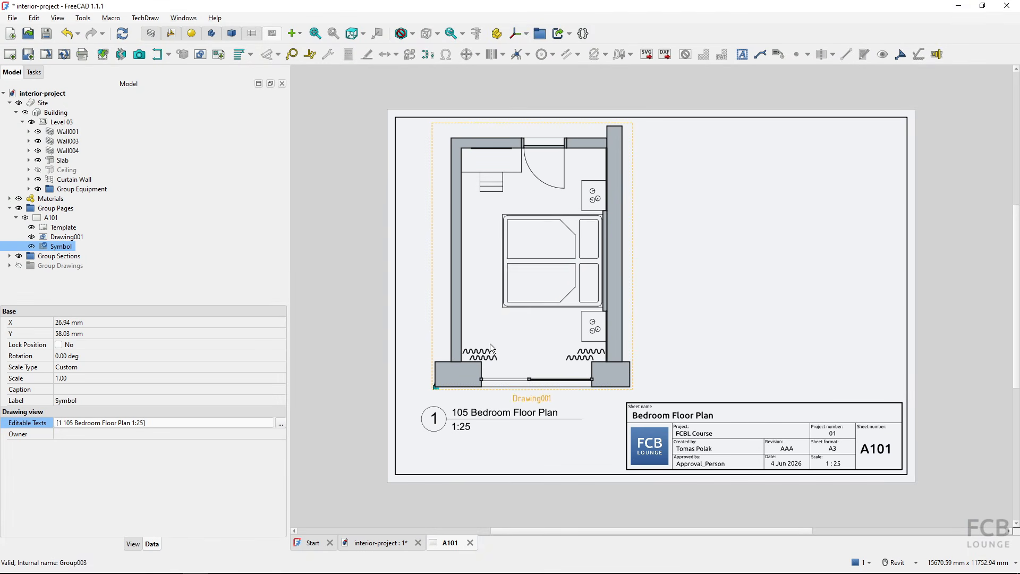